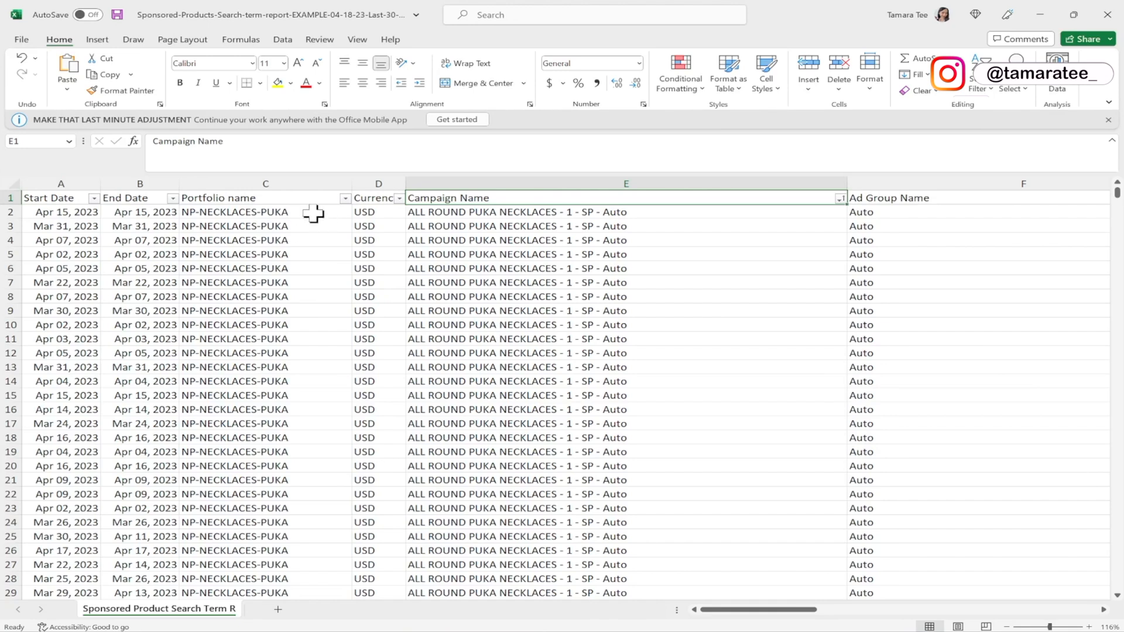
# Filter the Match Type column to show only the "-" entries, excluding BROAD and EXACT
pyautogui.click(336, 217)
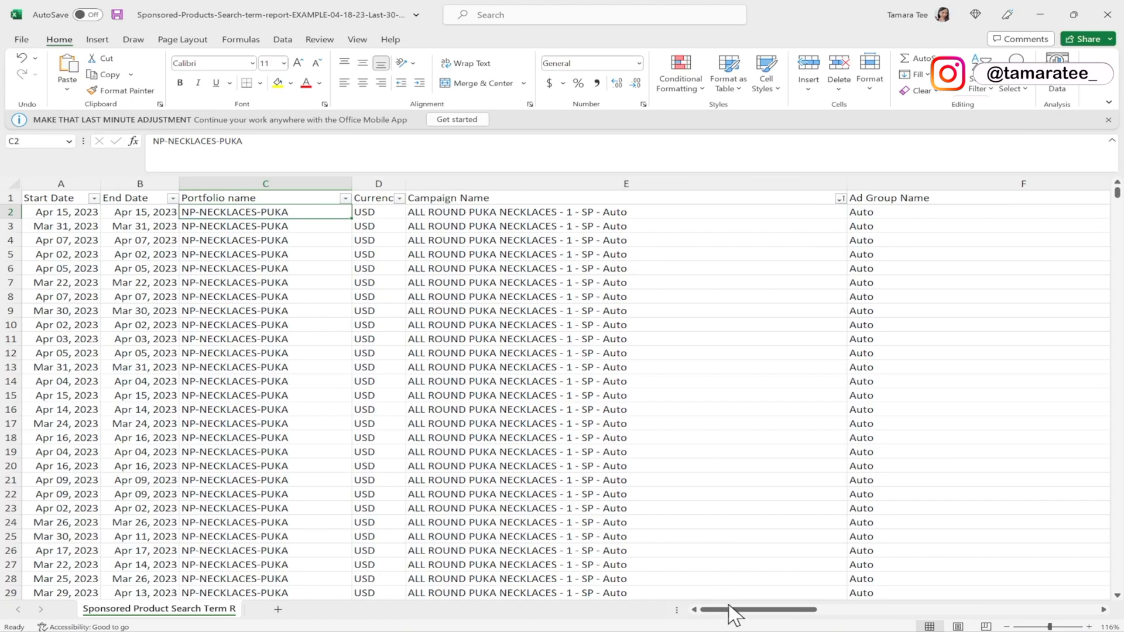
pyautogui.moveTo(729, 611); pyautogui.dragTo(814, 609)
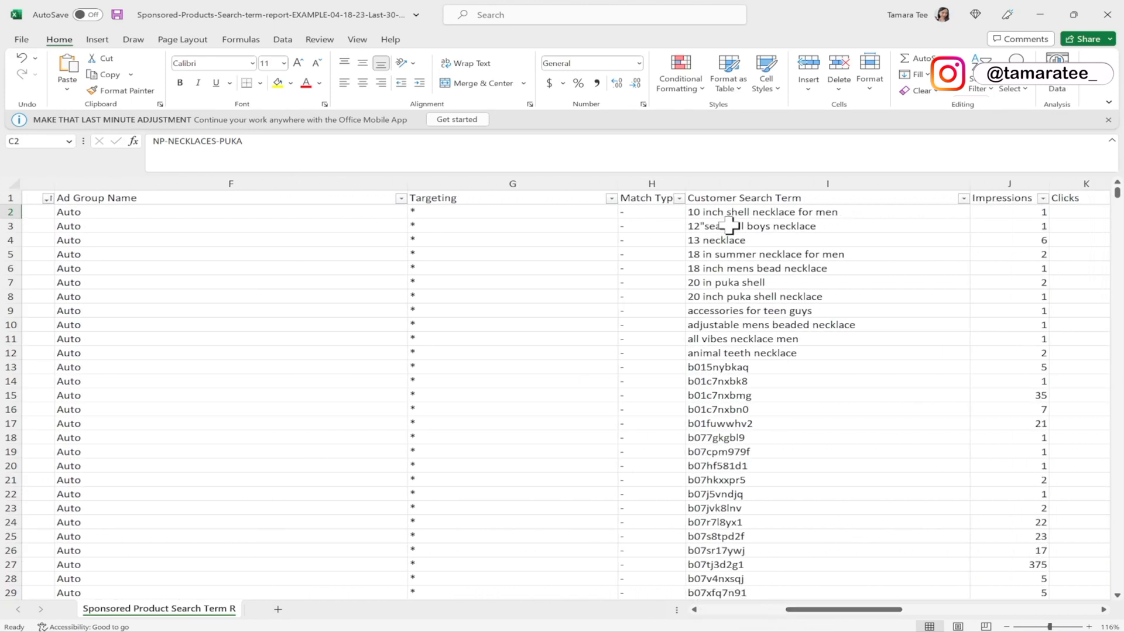
pyautogui.click(679, 198)
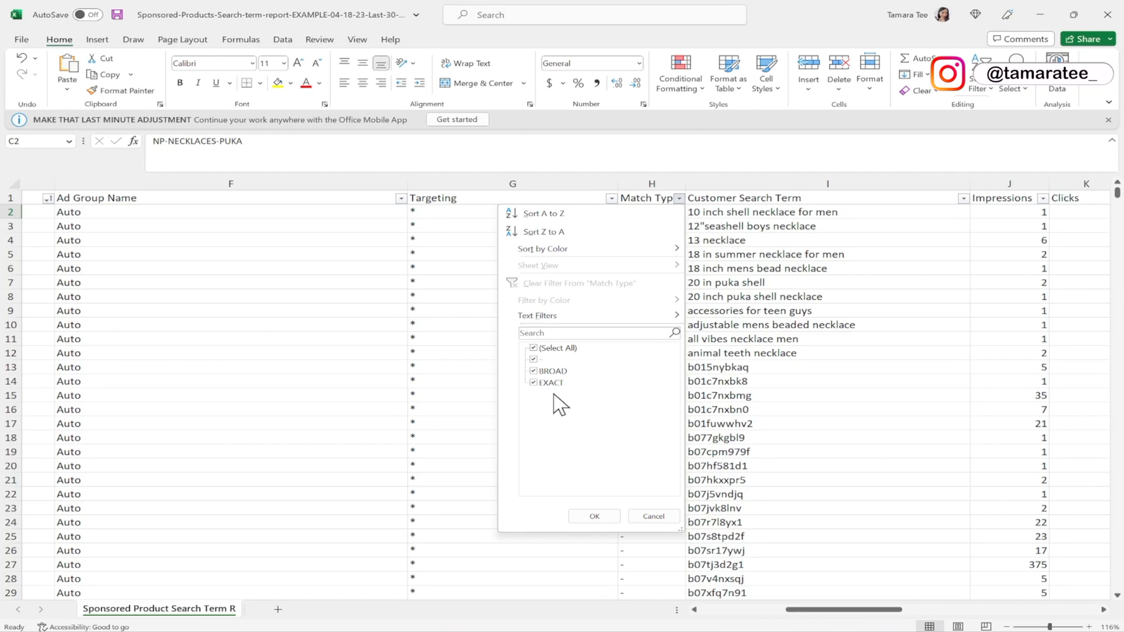
pyautogui.click(534, 384)
pyautogui.click(533, 372)
pyautogui.click(594, 516)
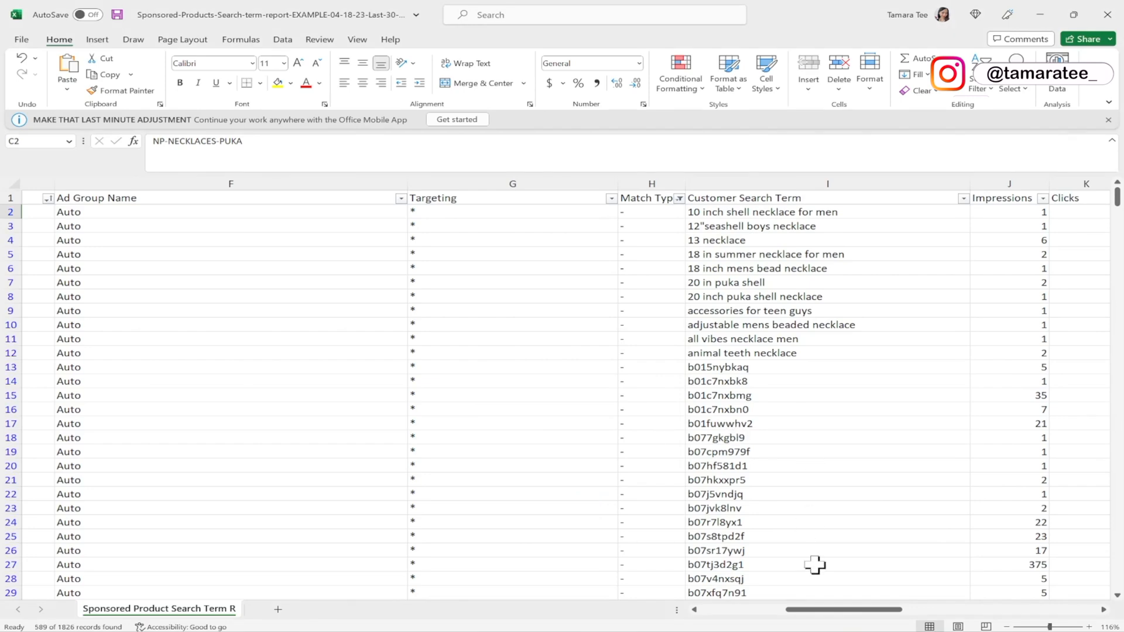
# Sort the filtered report by Total Advertising Cost of Sales (ACOS) from largest to smallest
pyautogui.moveTo(810, 619); pyautogui.dragTo(878, 611)
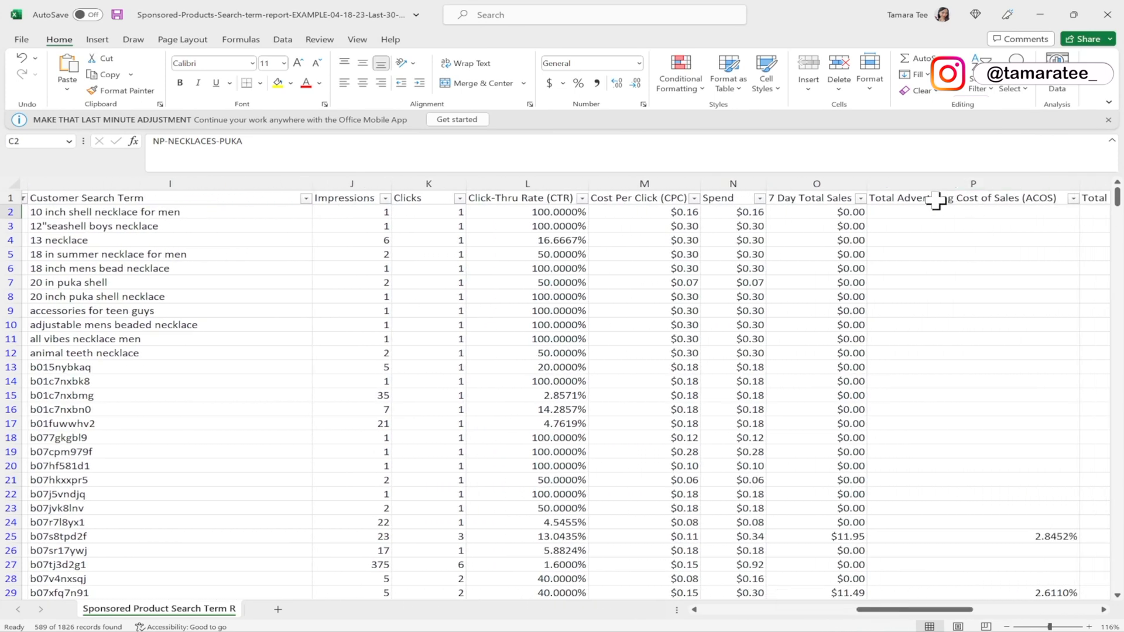
pyautogui.click(935, 201)
pyautogui.click(1073, 198)
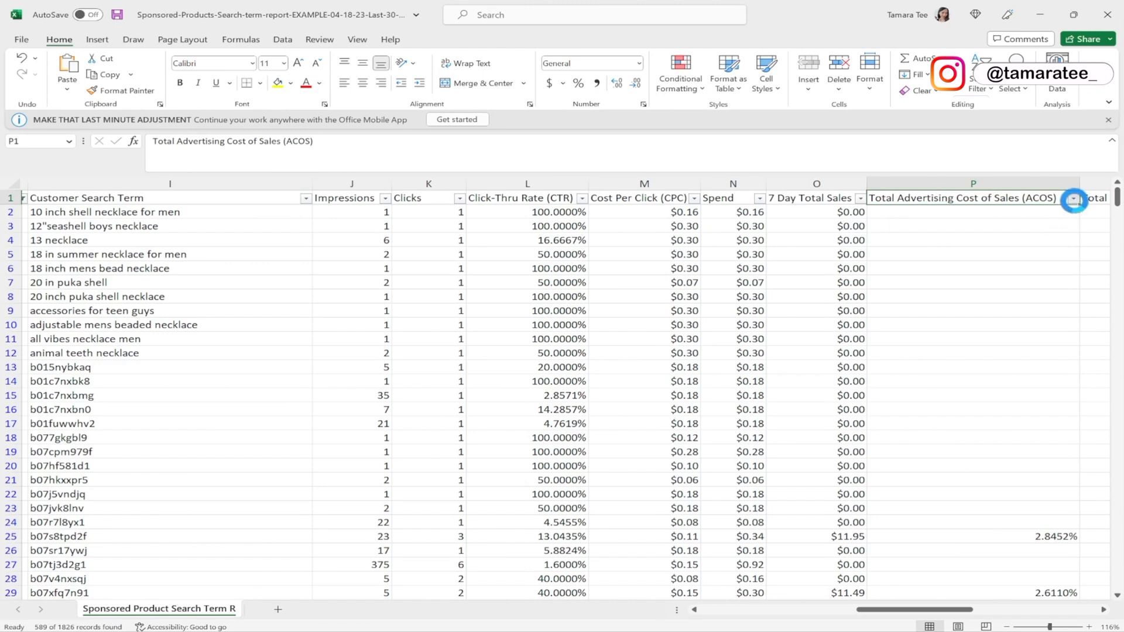
pyautogui.click(1028, 233)
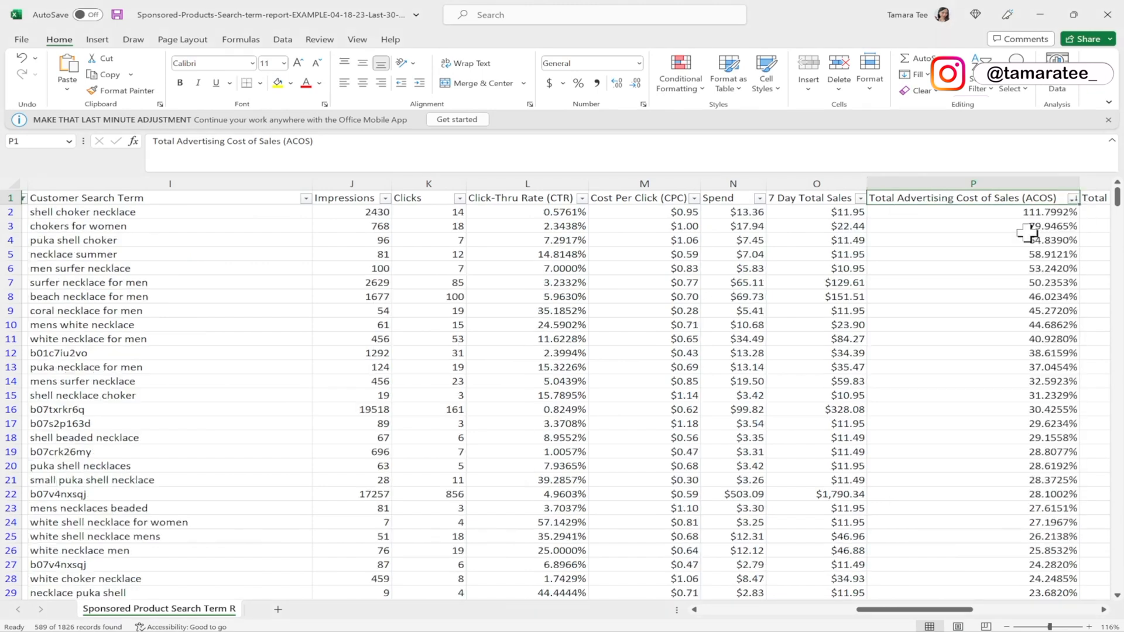
# Check the highest ACOS value, look at the Amazon shell necklace results in the browser, and return to the Excel report
pyautogui.click(957, 212)
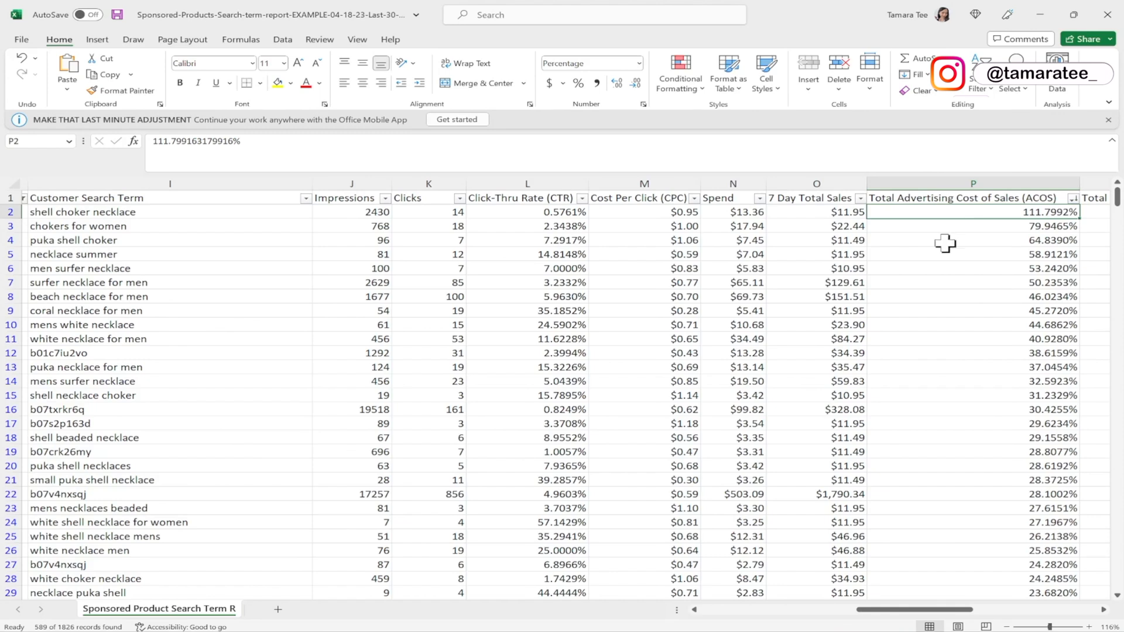
pyautogui.click(1040, 14)
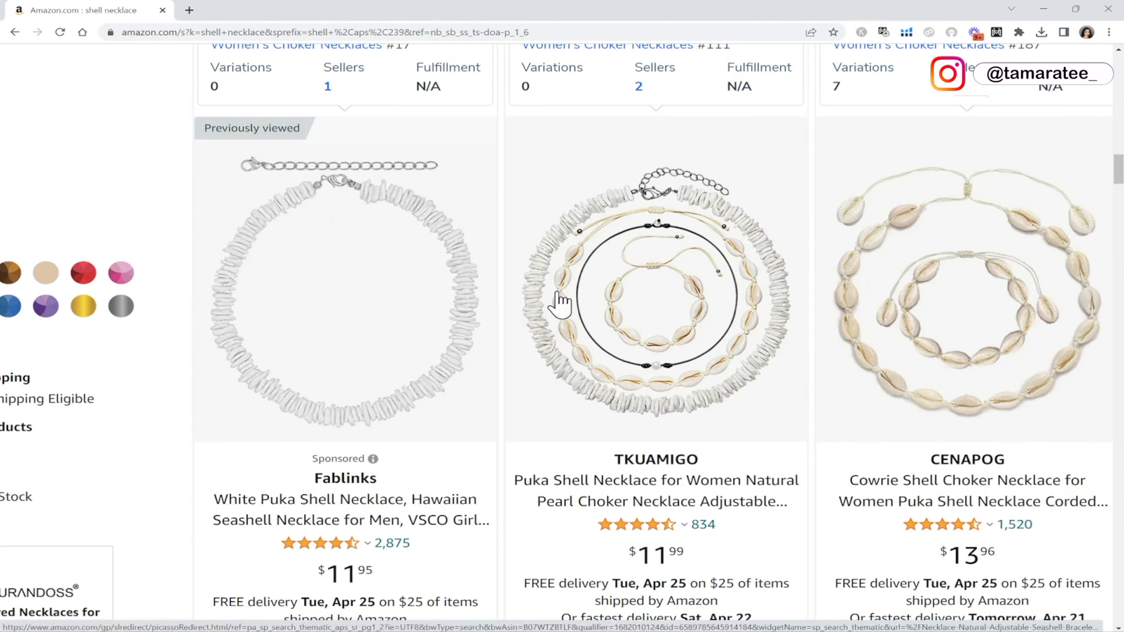
pyautogui.click(867, 631)
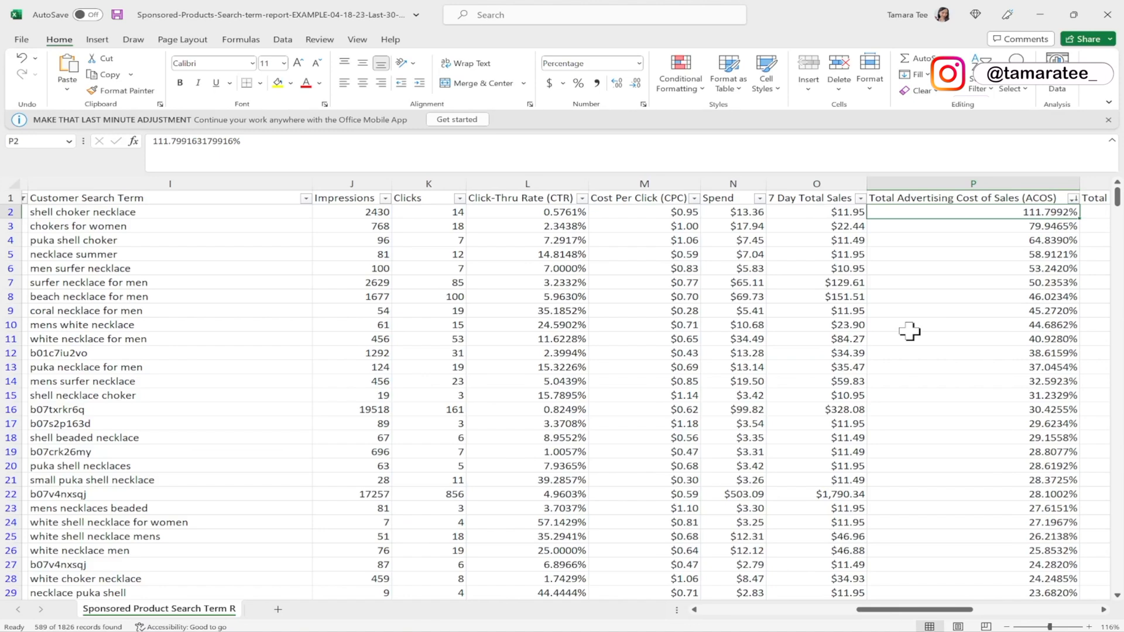
# Examine the highest-ACOS search terms, comparing "men surfer necklace", "surfer necklace for men" and "shell choker necklace" with the ACOS column
pyautogui.click(191, 279)
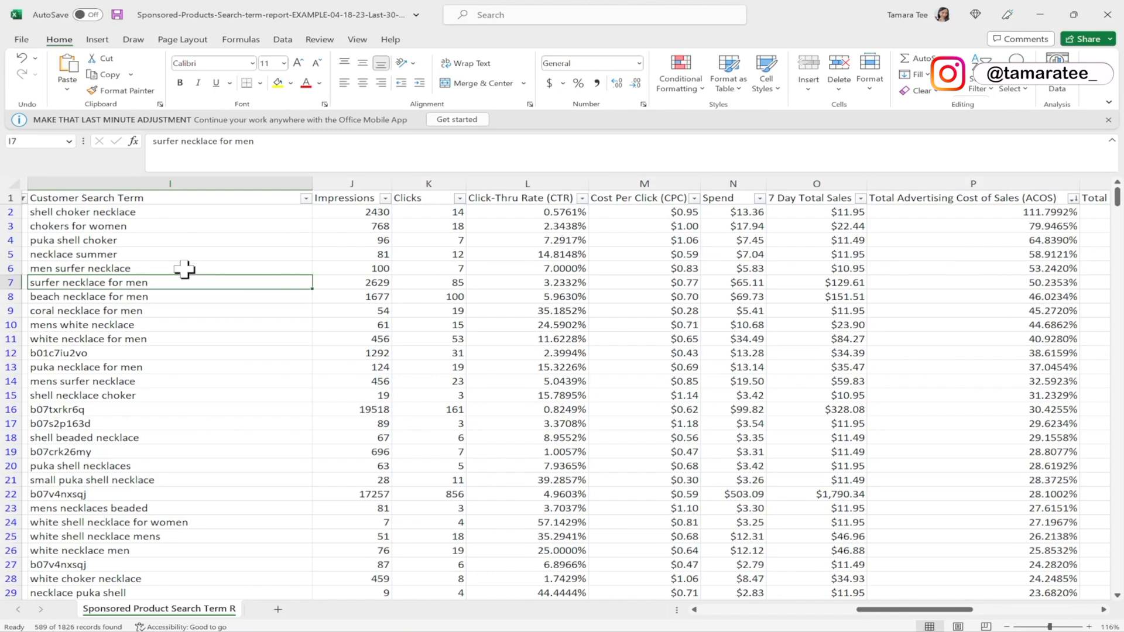
pyautogui.click(163, 267)
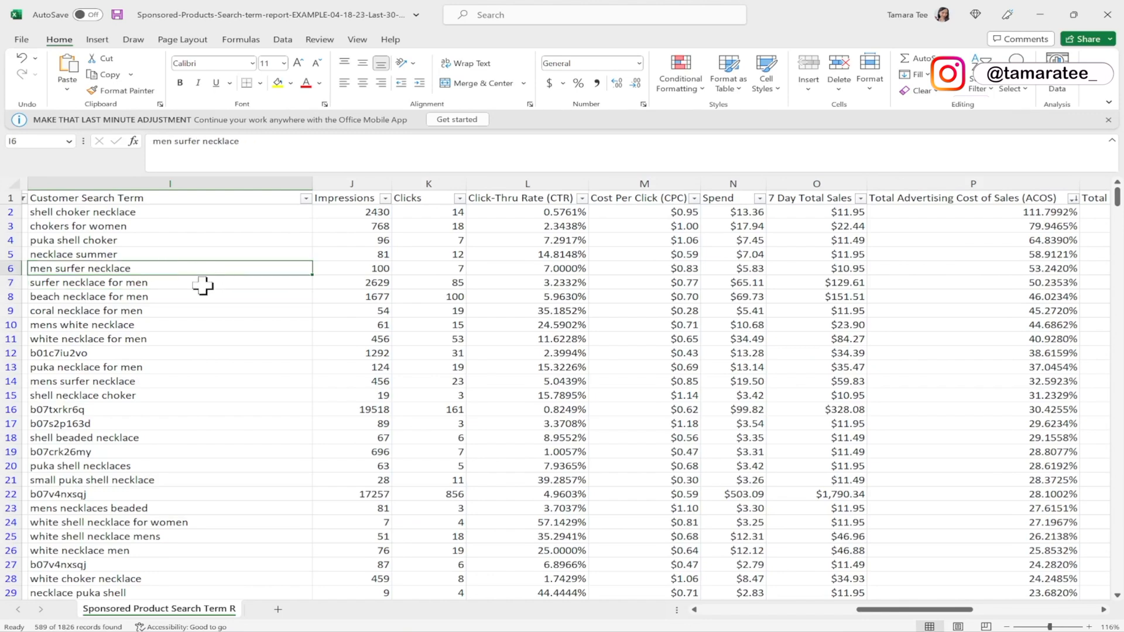
pyautogui.click(174, 282)
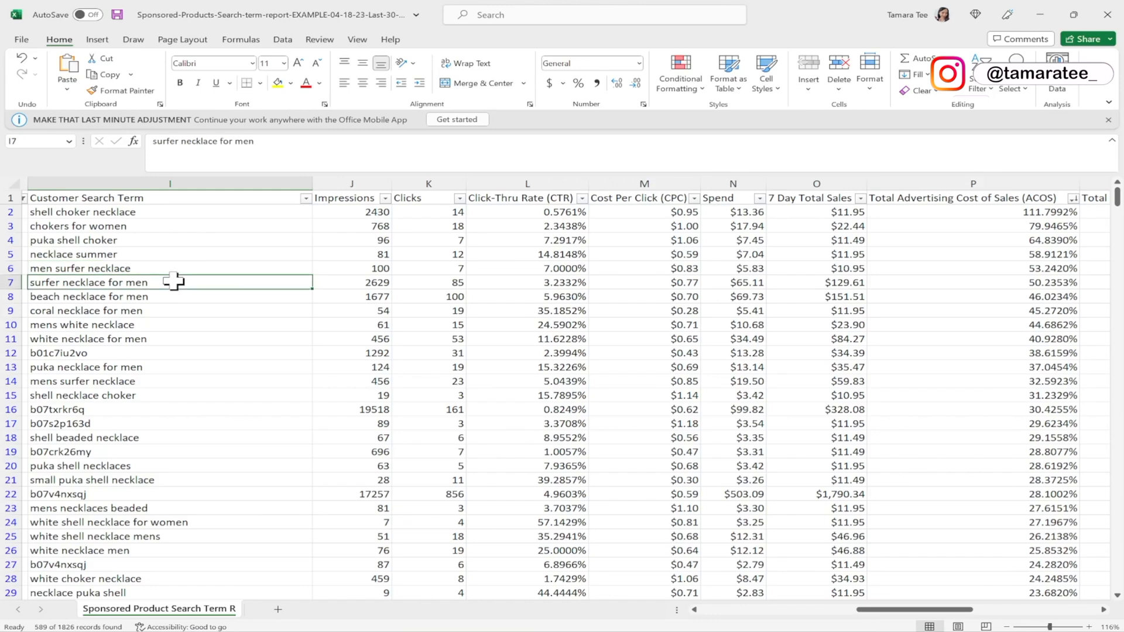
pyautogui.click(941, 268)
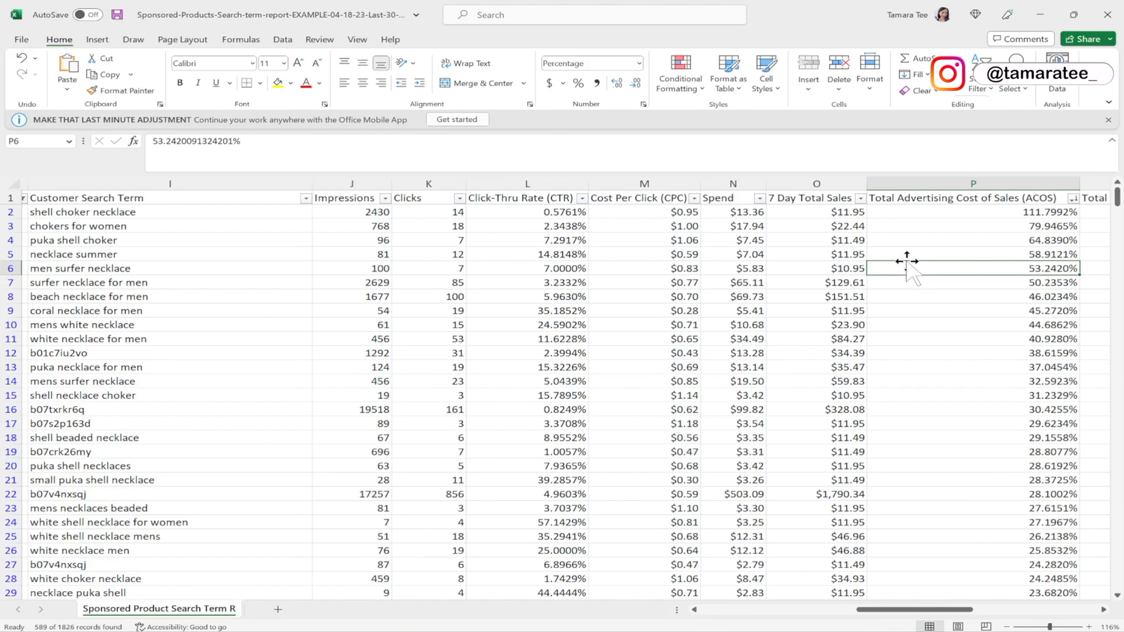
pyautogui.click(915, 230)
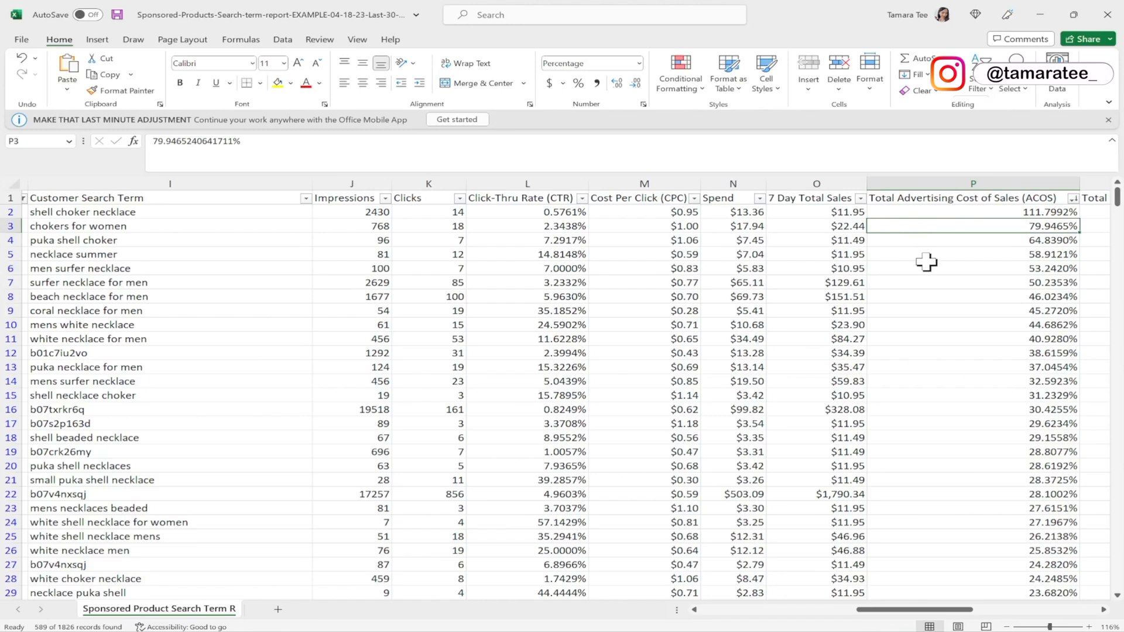
pyautogui.click(992, 212)
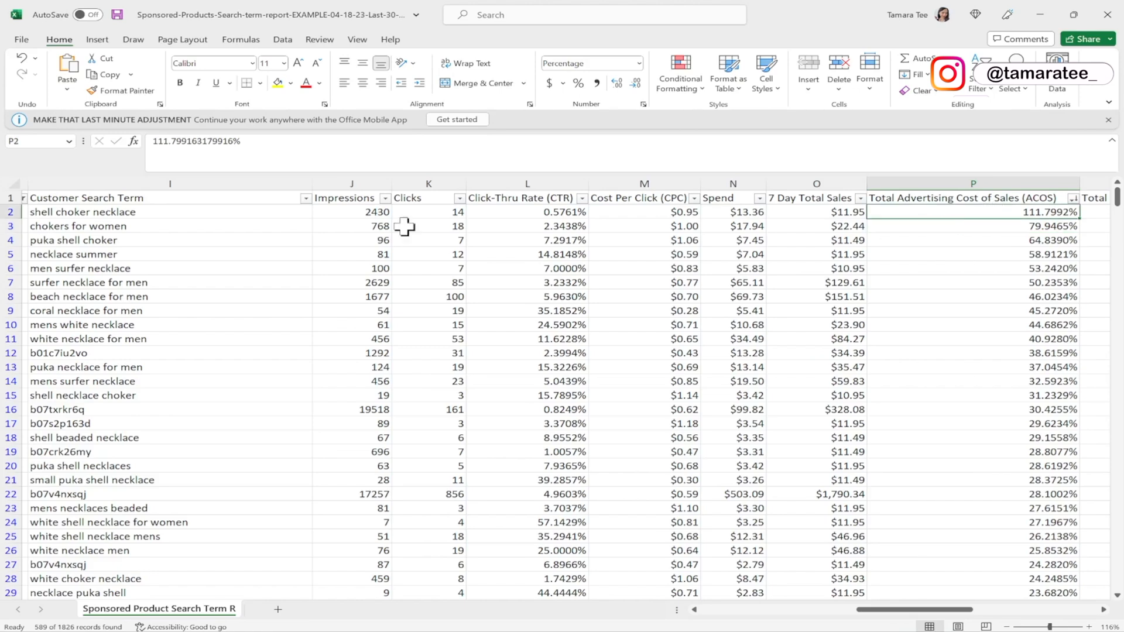
pyautogui.click(257, 214)
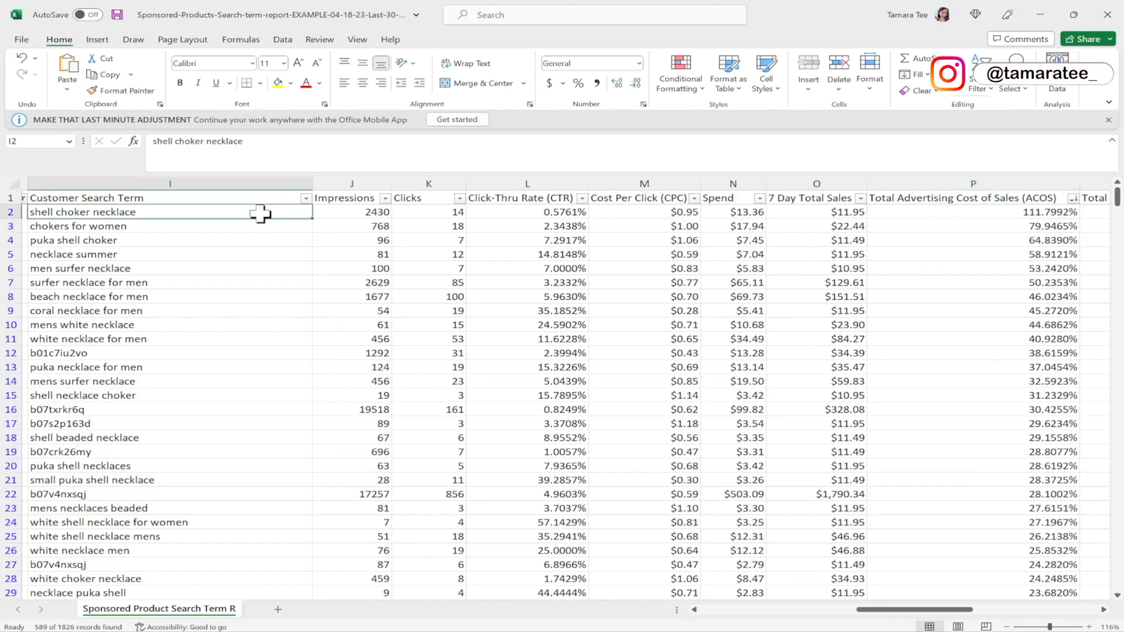
pyautogui.click(906, 213)
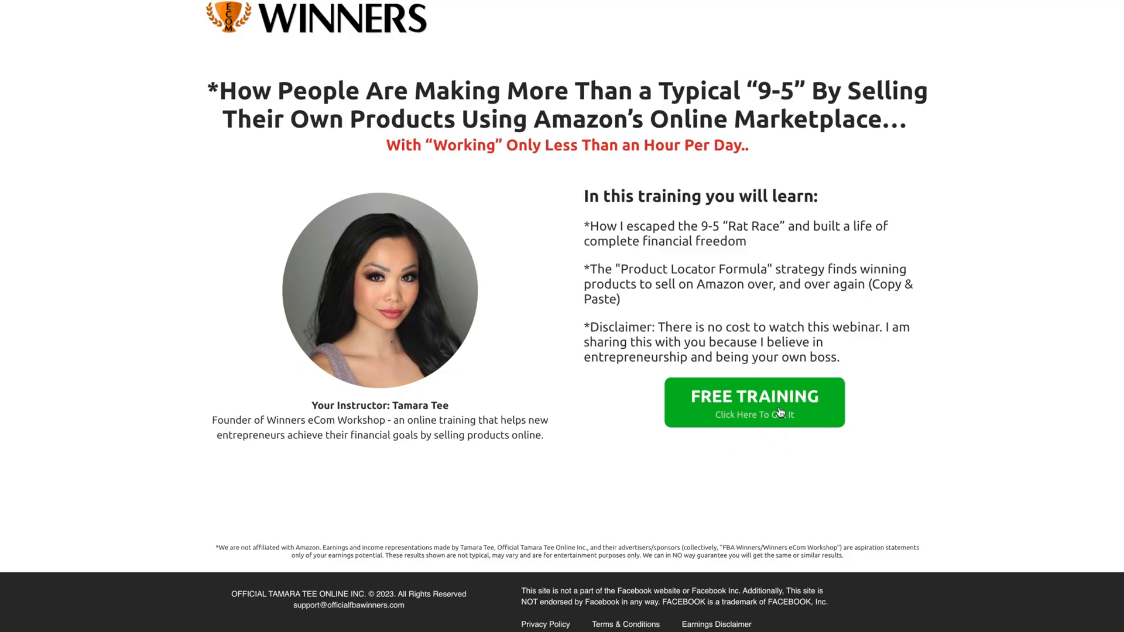
pyautogui.click(780, 412)
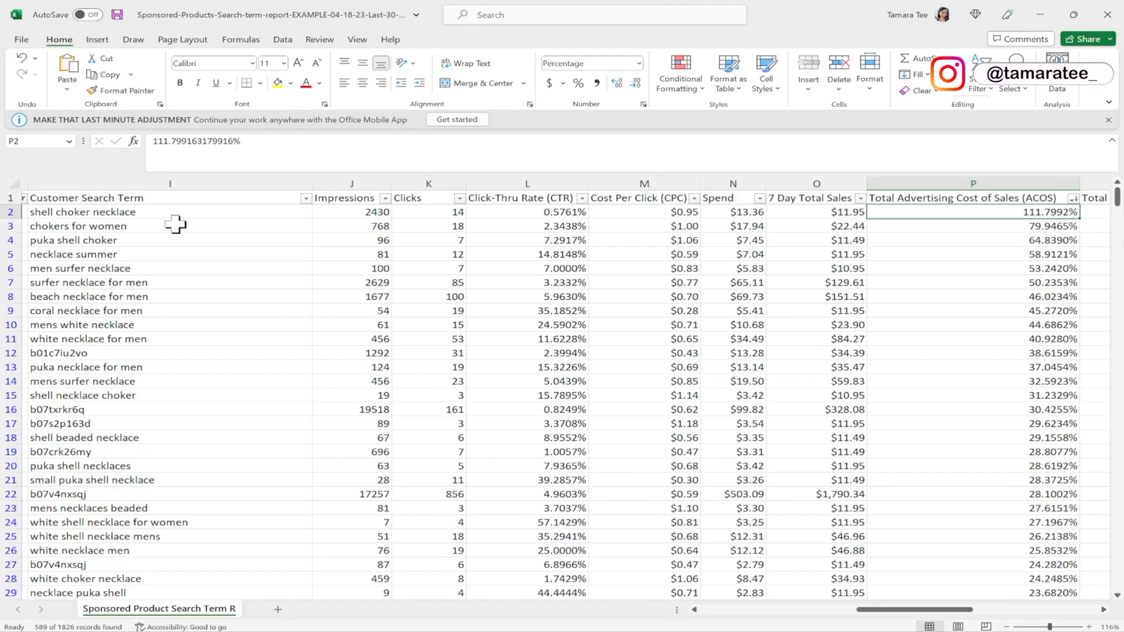
# Review the search terms "chokers for women" and "shell choker necklace" against the Amazon listings in the browser, then return to Excel
pyautogui.click(154, 223)
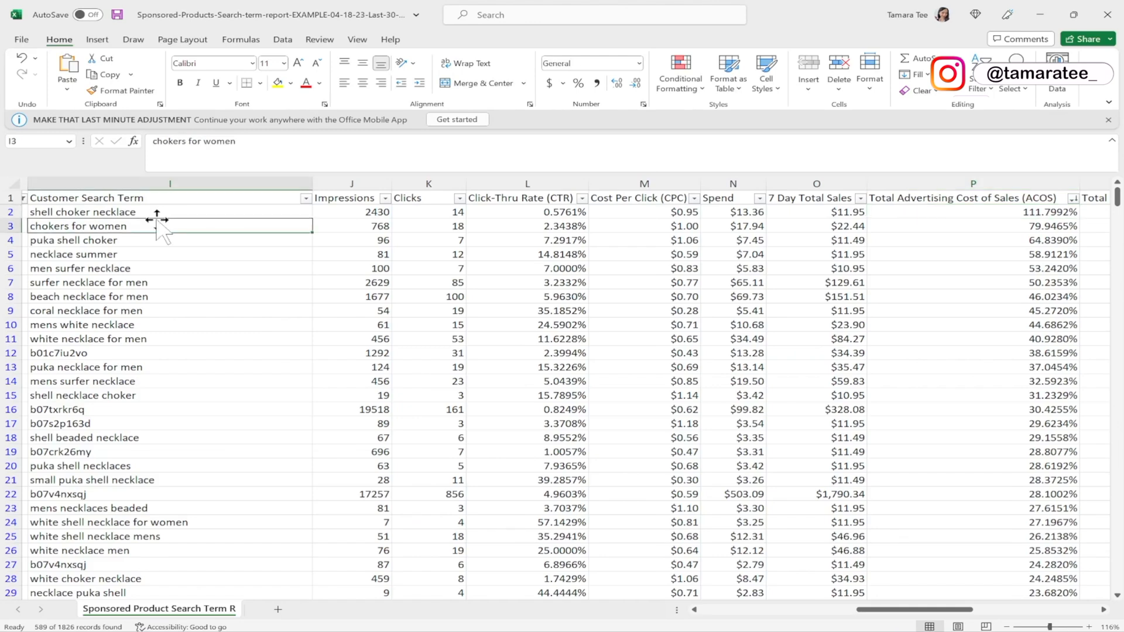
pyautogui.click(142, 212)
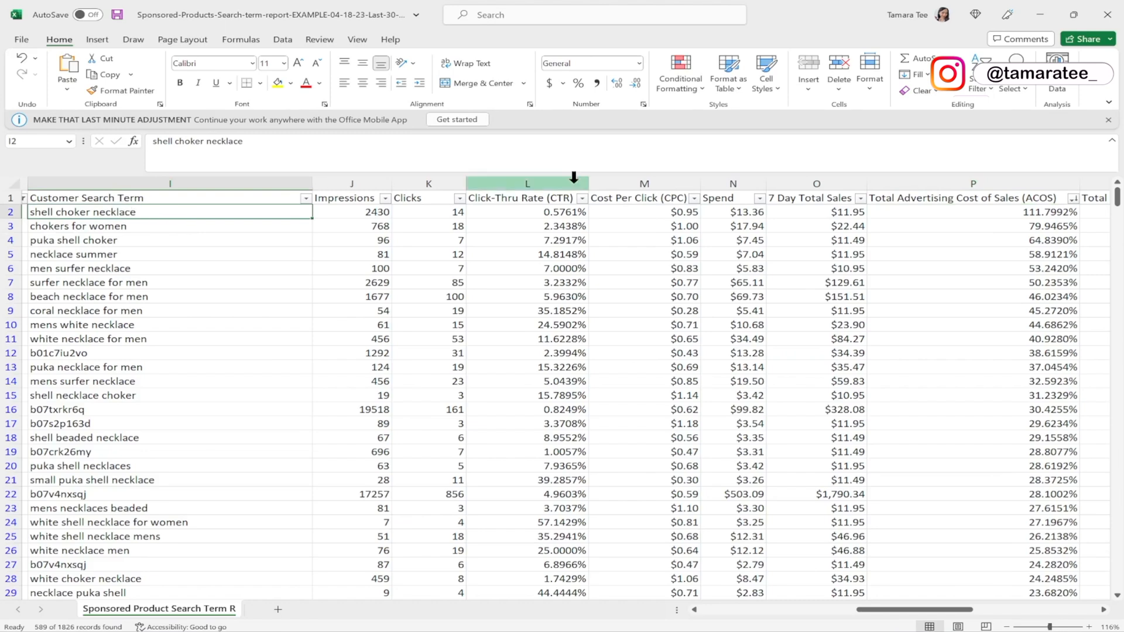
pyautogui.click(1040, 13)
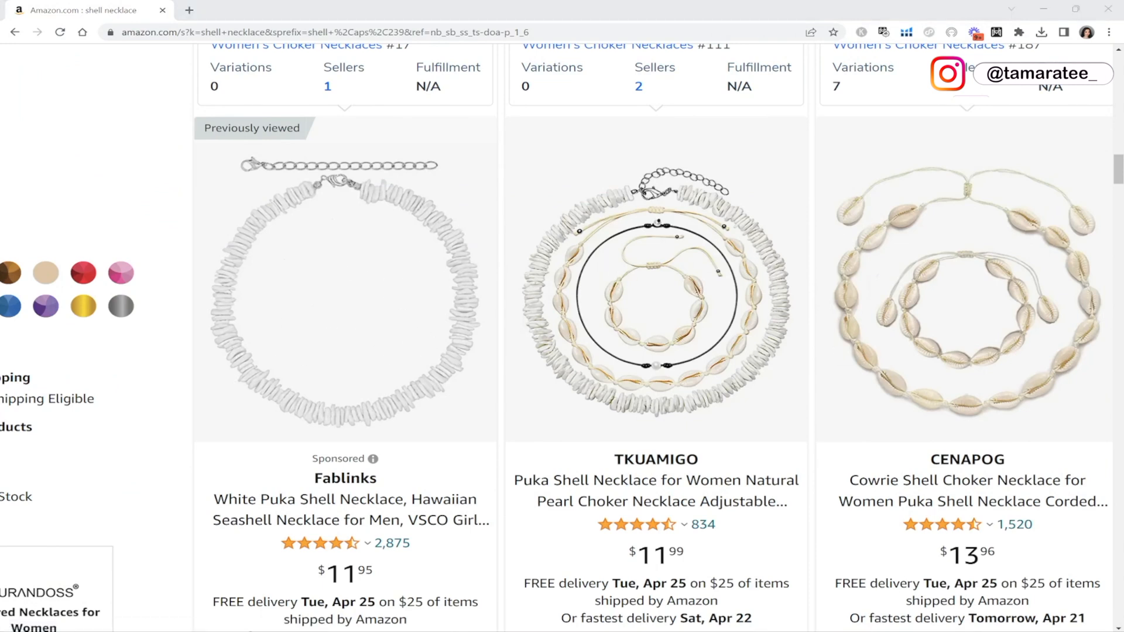
pyautogui.hotkey('alt', 'Tab')
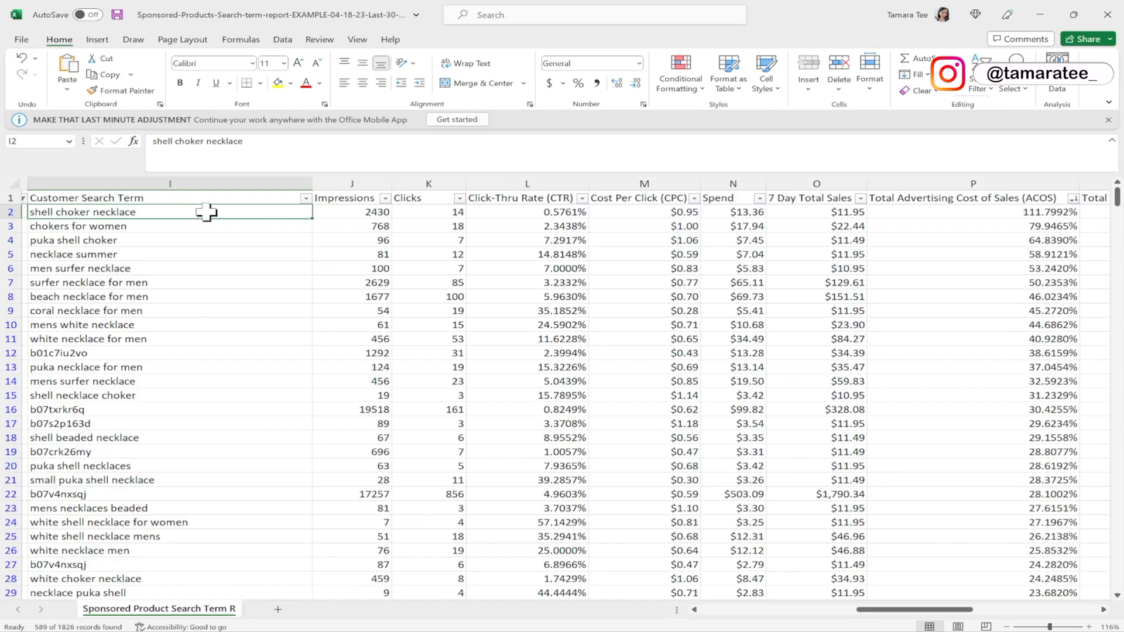
# Check the clicks and impressions of "shell choker necklace" and browse back up the Amazon shell necklace results in the browser
pyautogui.click(411, 215)
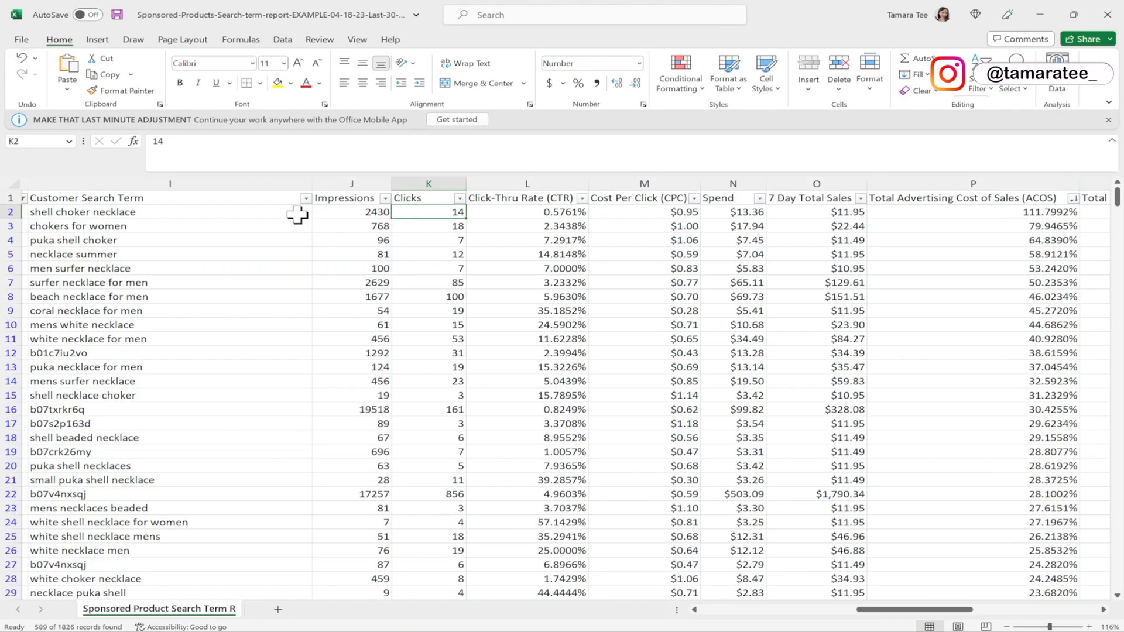
pyautogui.click(346, 214)
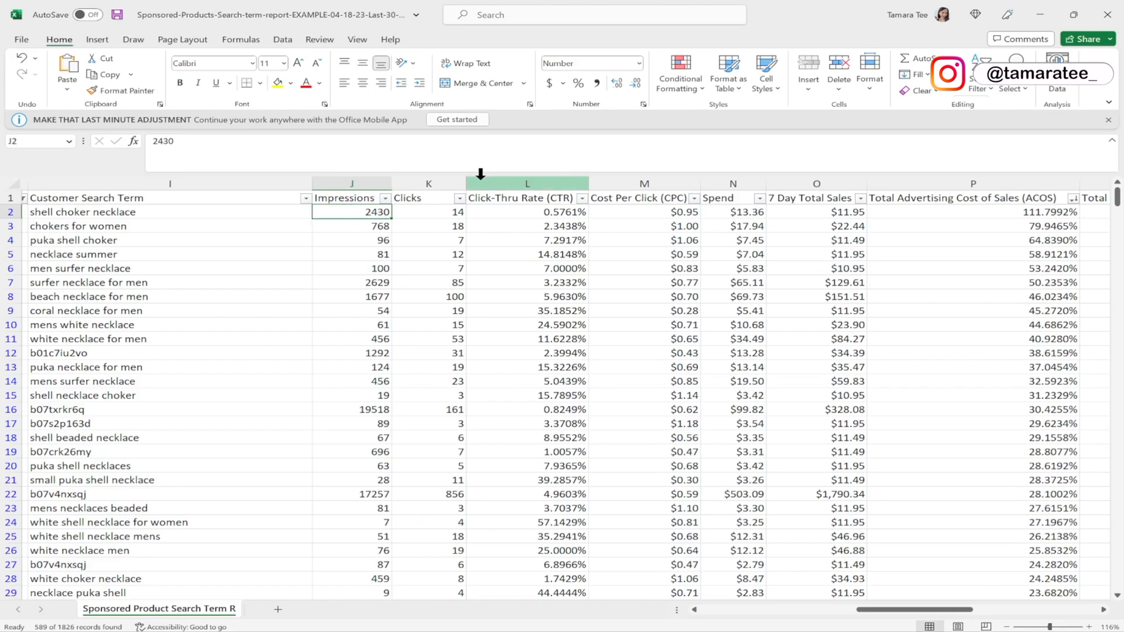
pyautogui.click(1045, 13)
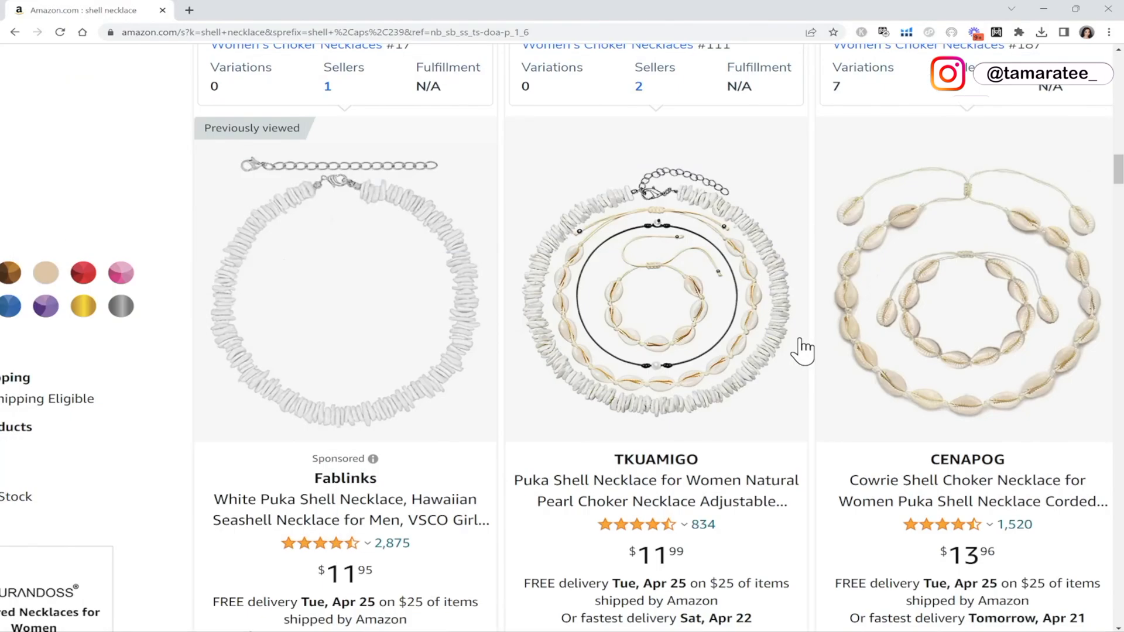
pyautogui.scroll(4, 800, 350)
pyautogui.scroll(12, 801, 350)
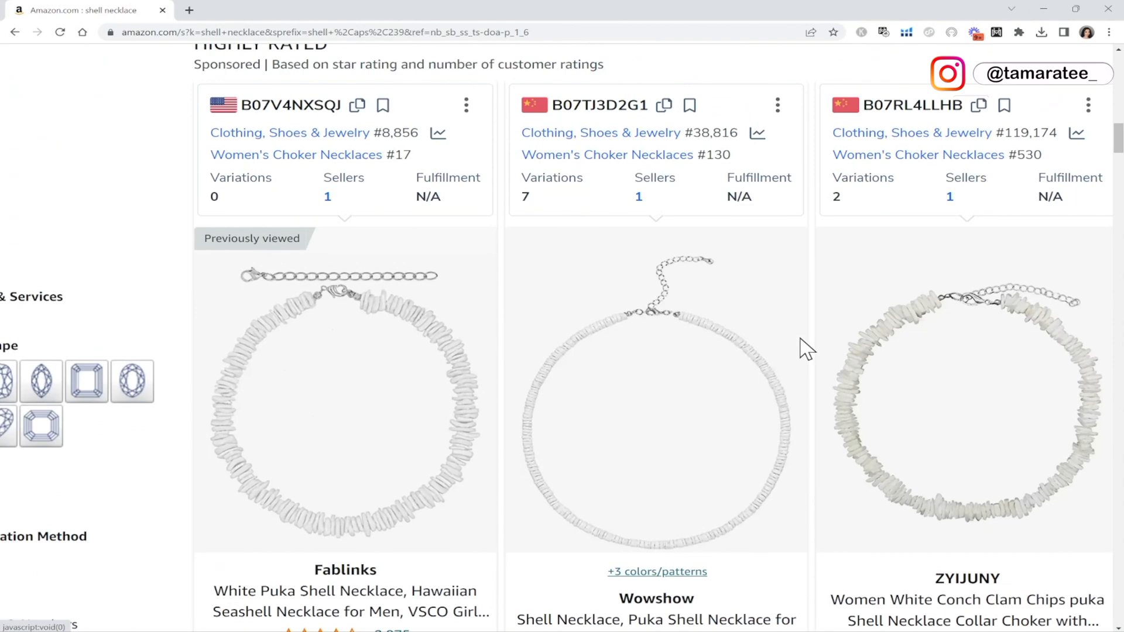
pyautogui.scroll(15, 806, 350)
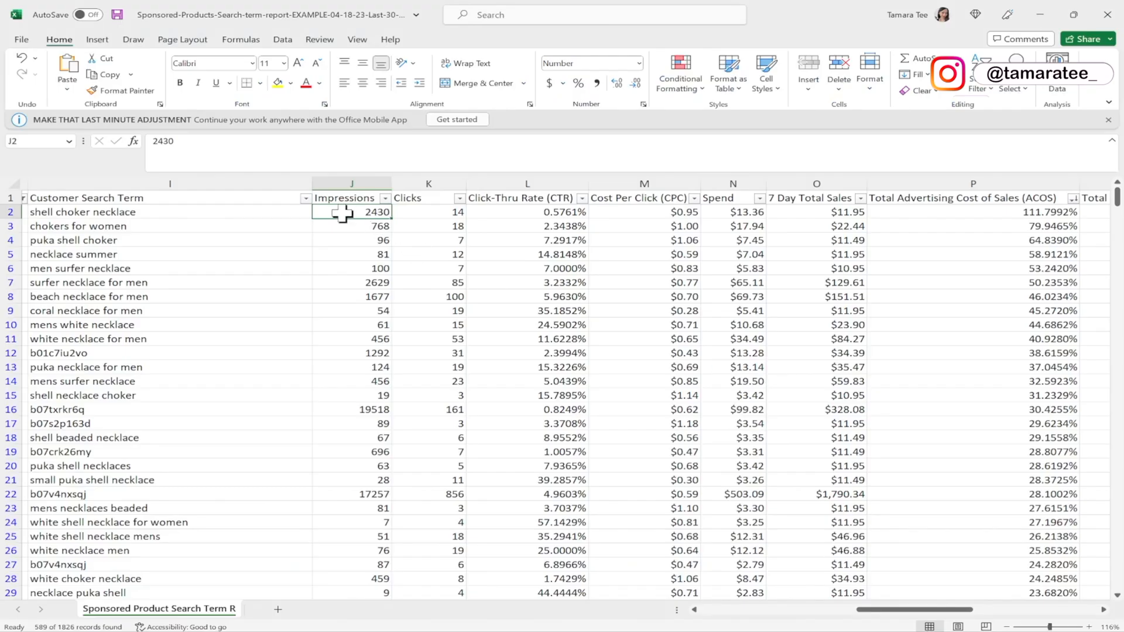
# Back in the Excel report, compare the impressions, clicks and ACOS for "shell choker necklace"
pyautogui.click(420, 211)
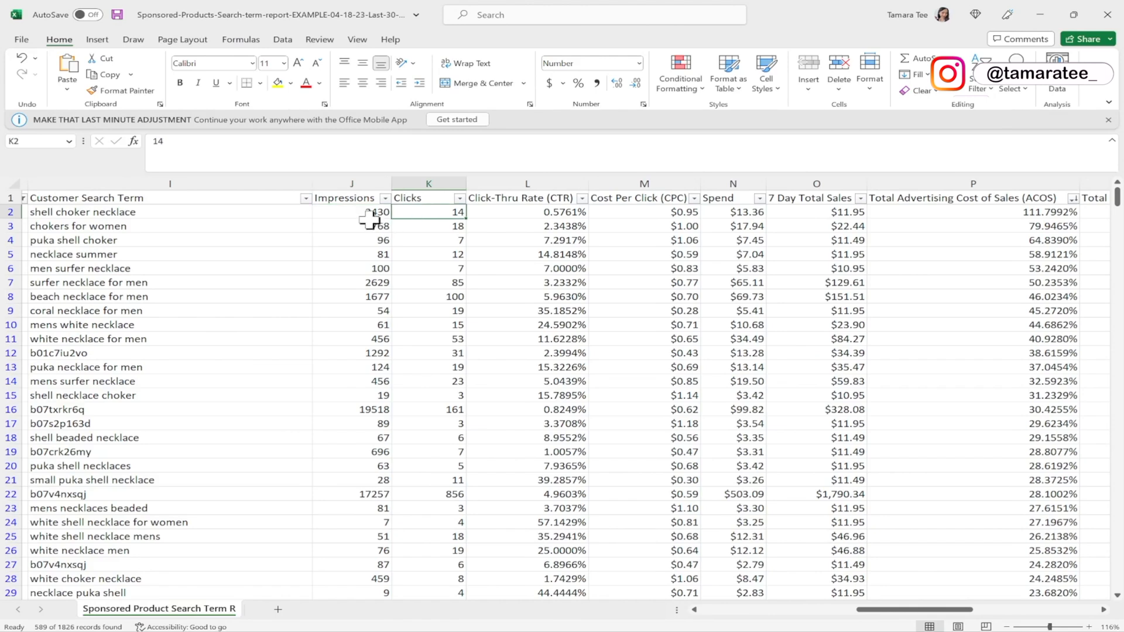
pyautogui.click(344, 210)
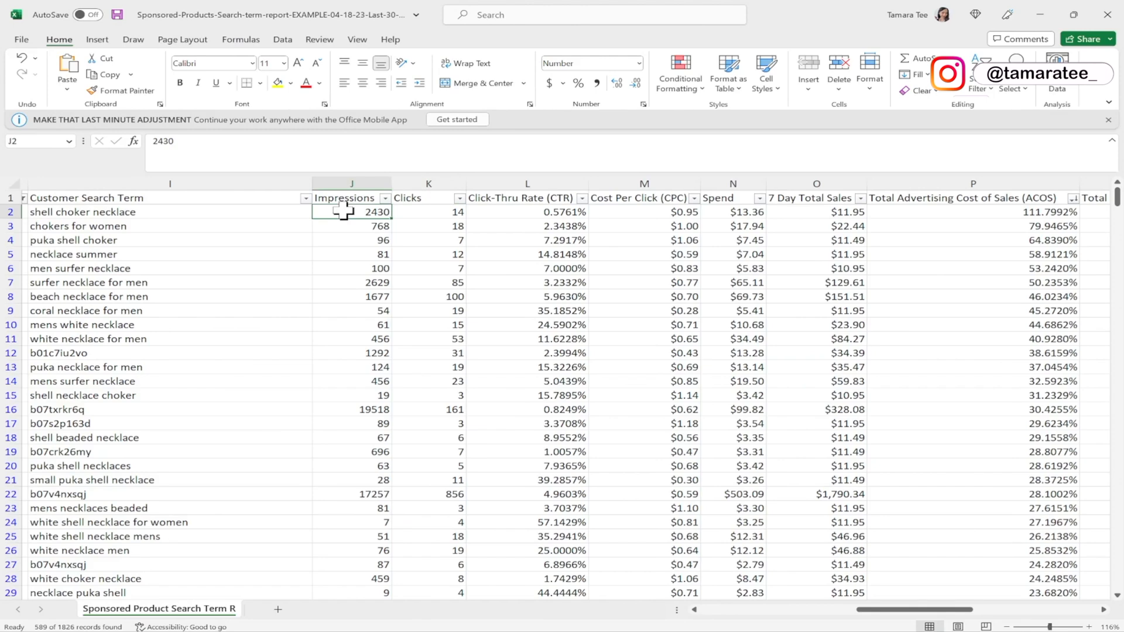
pyautogui.click(423, 209)
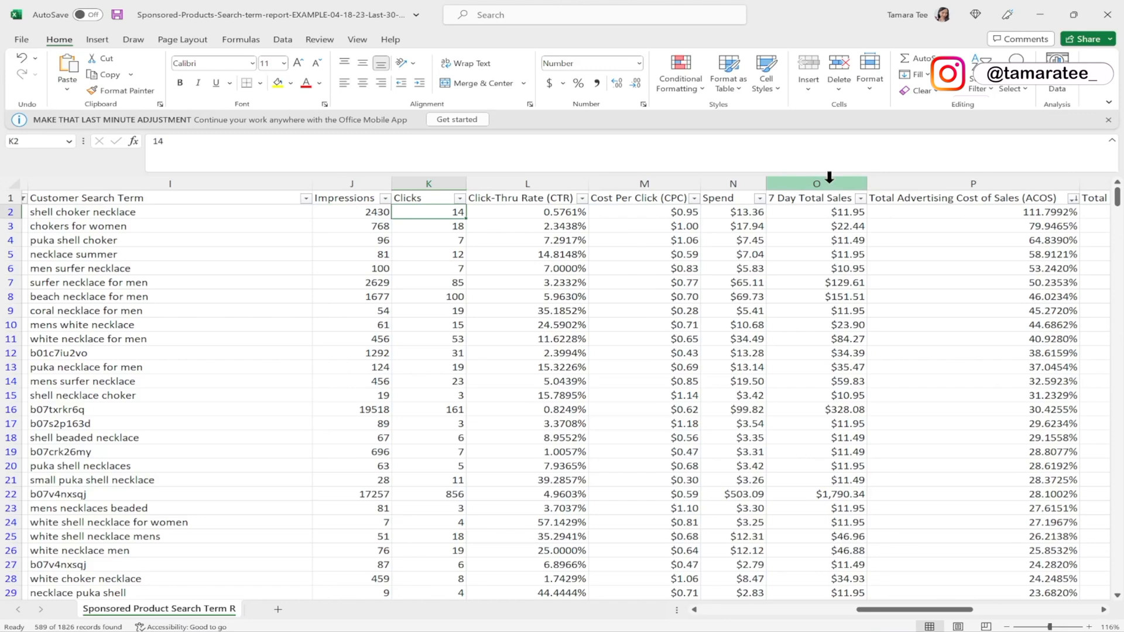
pyautogui.click(929, 214)
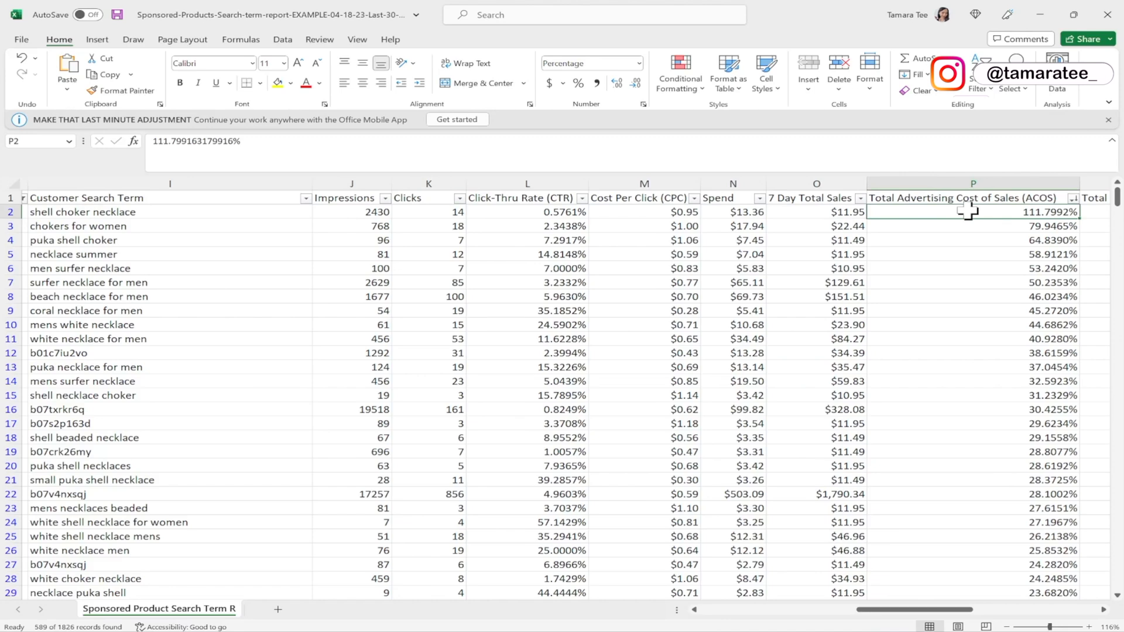
# Fill the "shell choker necklace" search term cell I2 with red
pyautogui.click(288, 214)
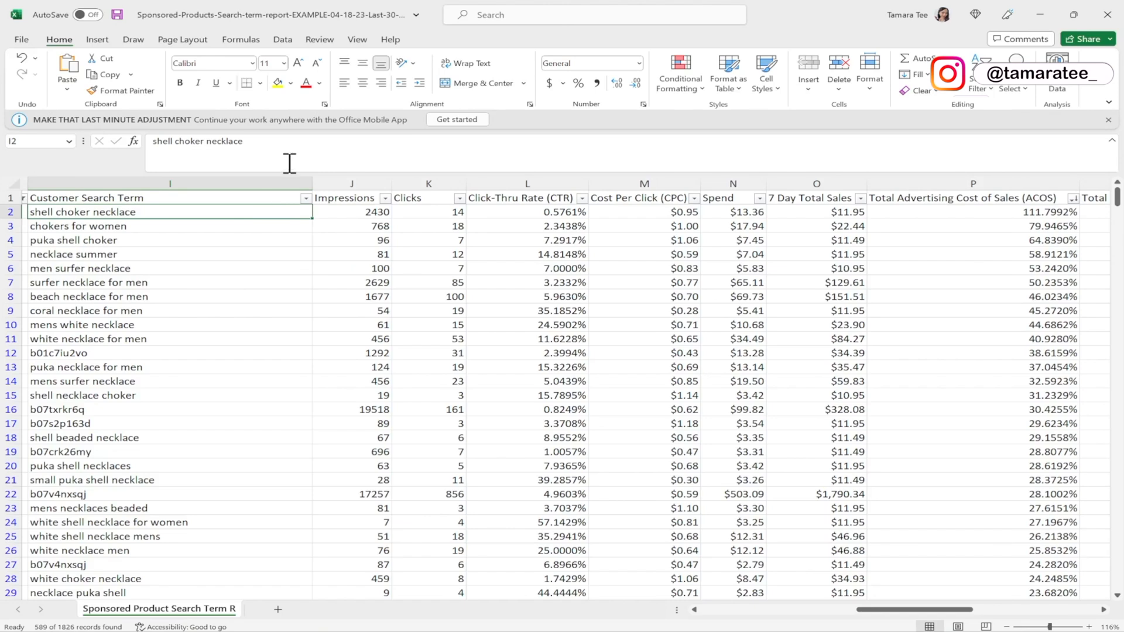
pyautogui.click(291, 83)
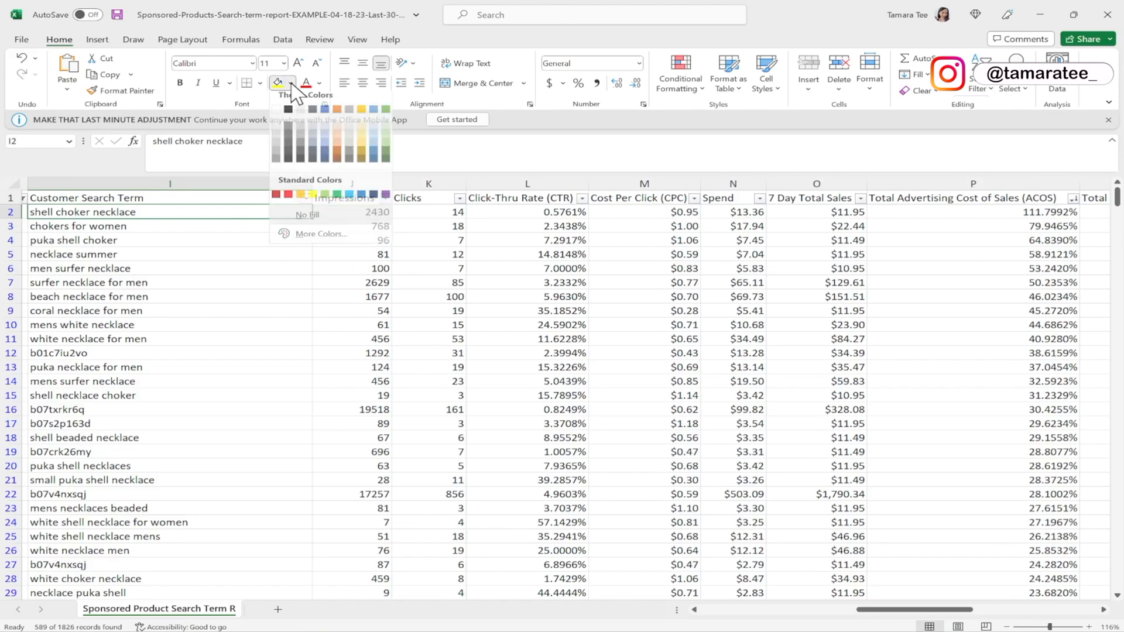
pyautogui.click(288, 194)
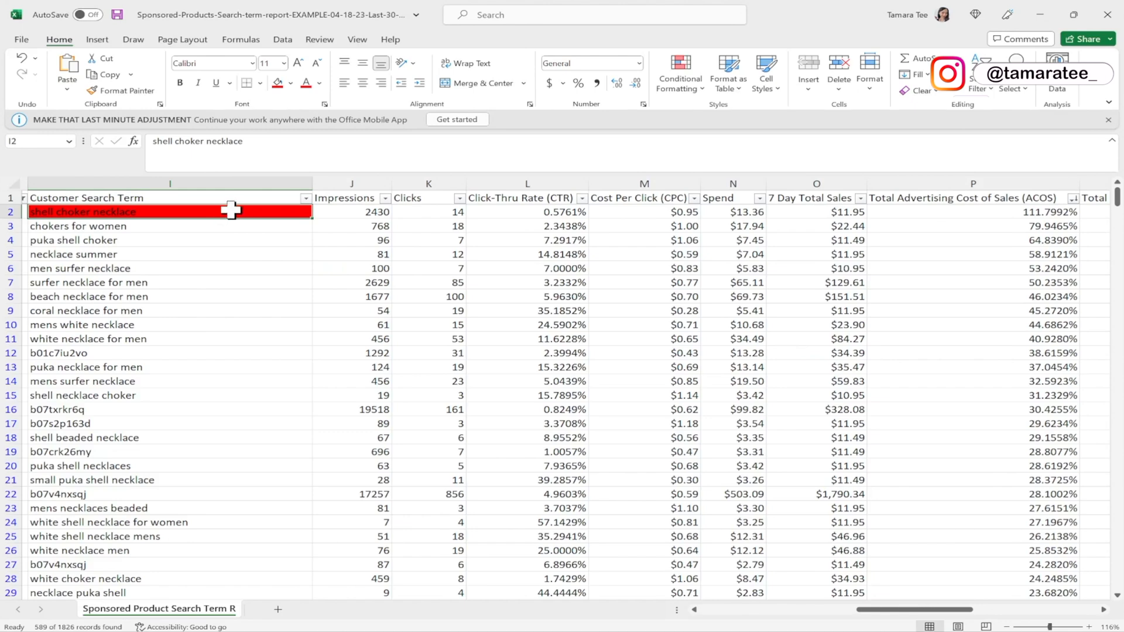
# Highlight the "shell choker necklace" search term in I2, then switch to the browser and look over the Amazon shell necklace results
pyautogui.moveTo(245, 141); pyautogui.dragTo(132, 126)
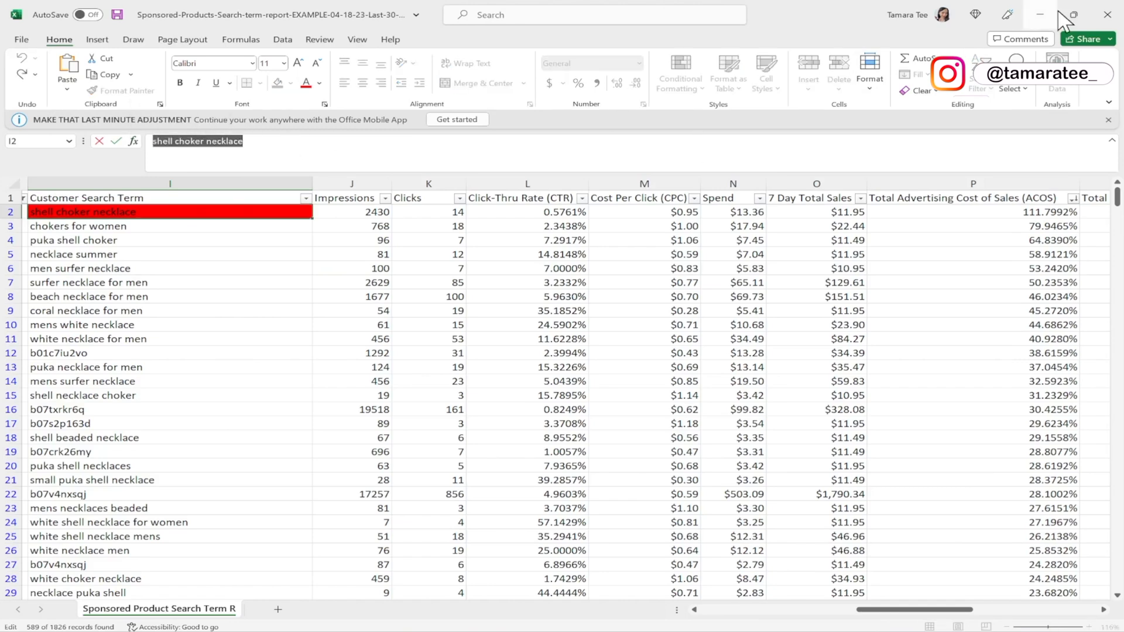
pyautogui.click(1040, 16)
pyautogui.scroll(8, 869, 288)
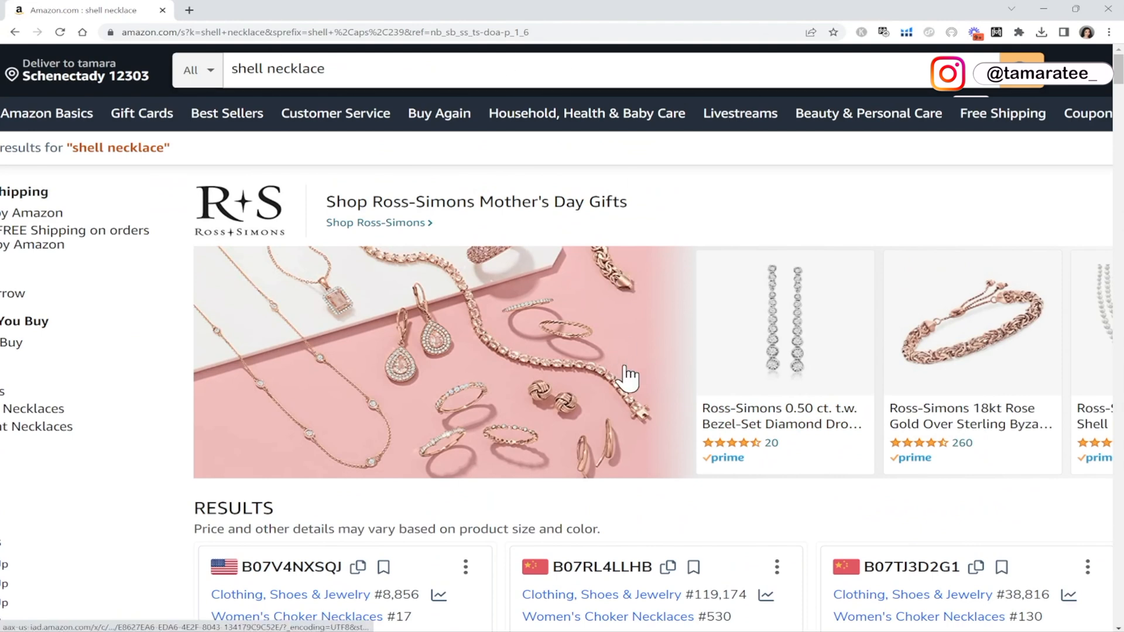
pyautogui.scroll(-5, 629, 376)
pyautogui.scroll(6, 626, 377)
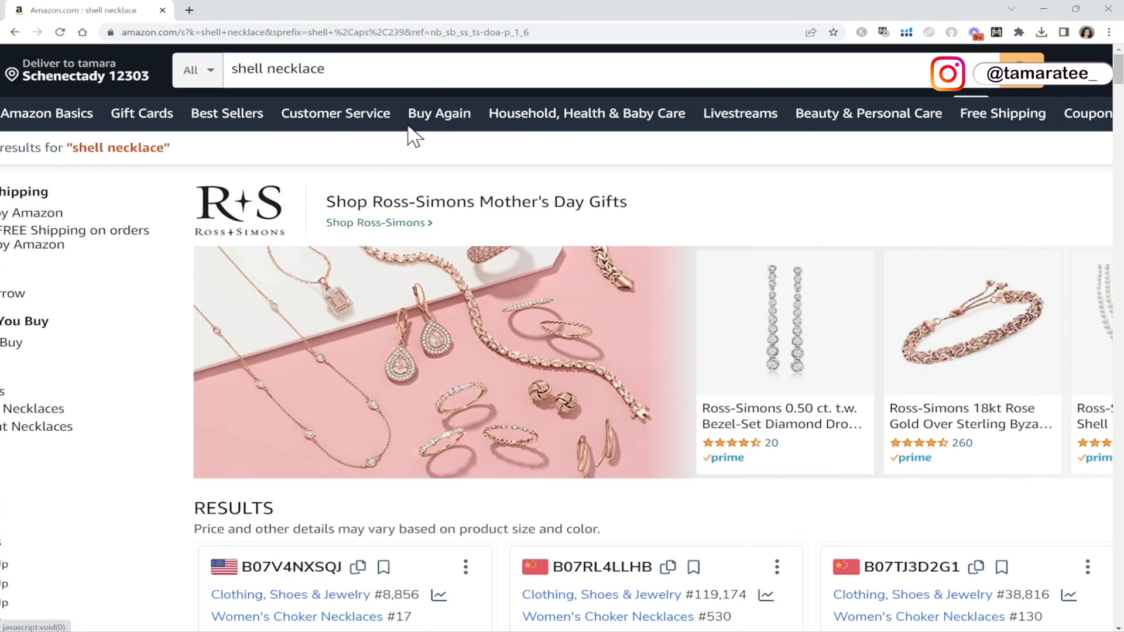
# Replace the Amazon search text with "shell choker necklace"
pyautogui.moveTo(351, 69); pyautogui.dragTo(213, 51)
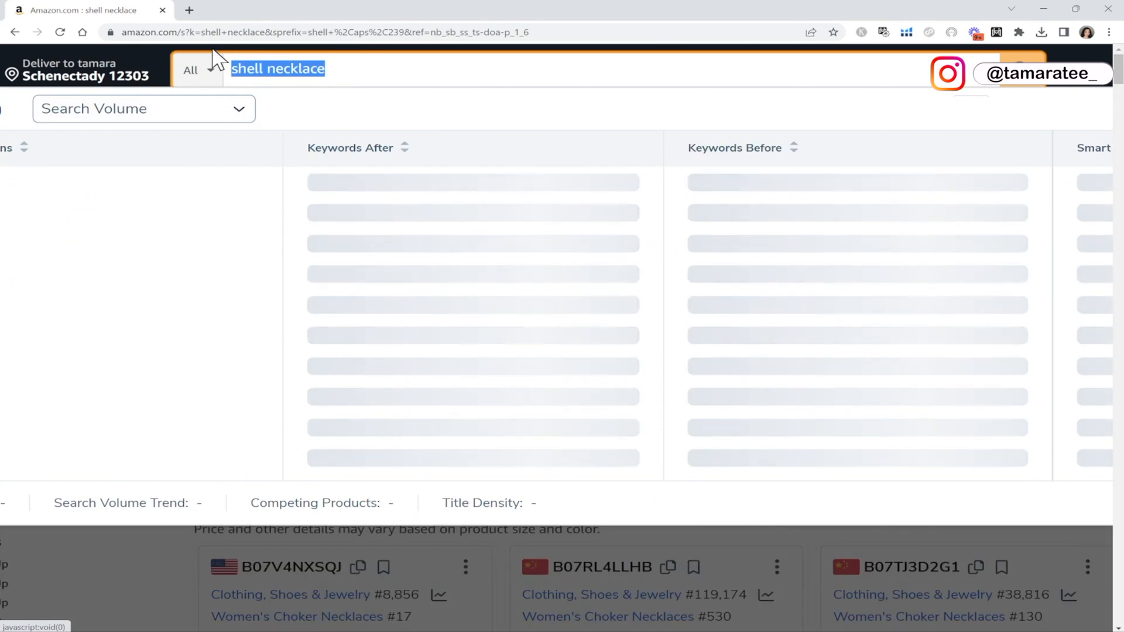
pyautogui.click(334, 69)
pyautogui.press('BackSpace')
pyautogui.press('BackSpace')
pyautogui.press('BackSpace')
pyautogui.press('BackSpace')
pyautogui.press('BackSpace')
pyautogui.press('BackSpace')
pyautogui.press('BackSpace')
pyautogui.press('BackSpace')
pyautogui.press('BackSpace')
pyautogui.press('BackSpace')
pyautogui.press('BackSpace')
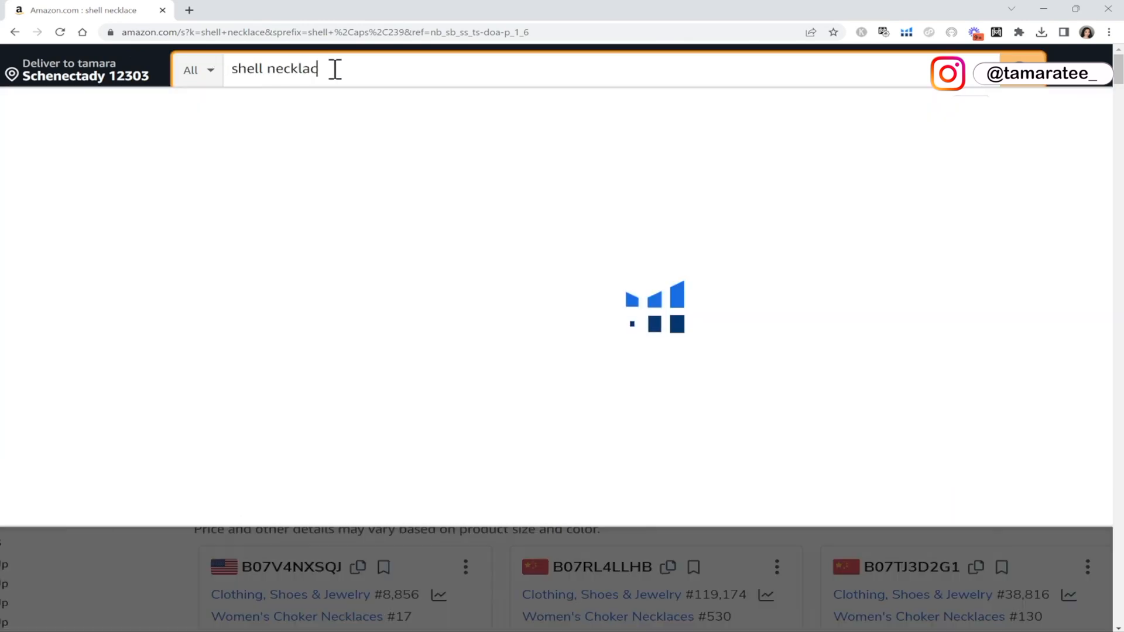
pyautogui.write('ll choker necklace')
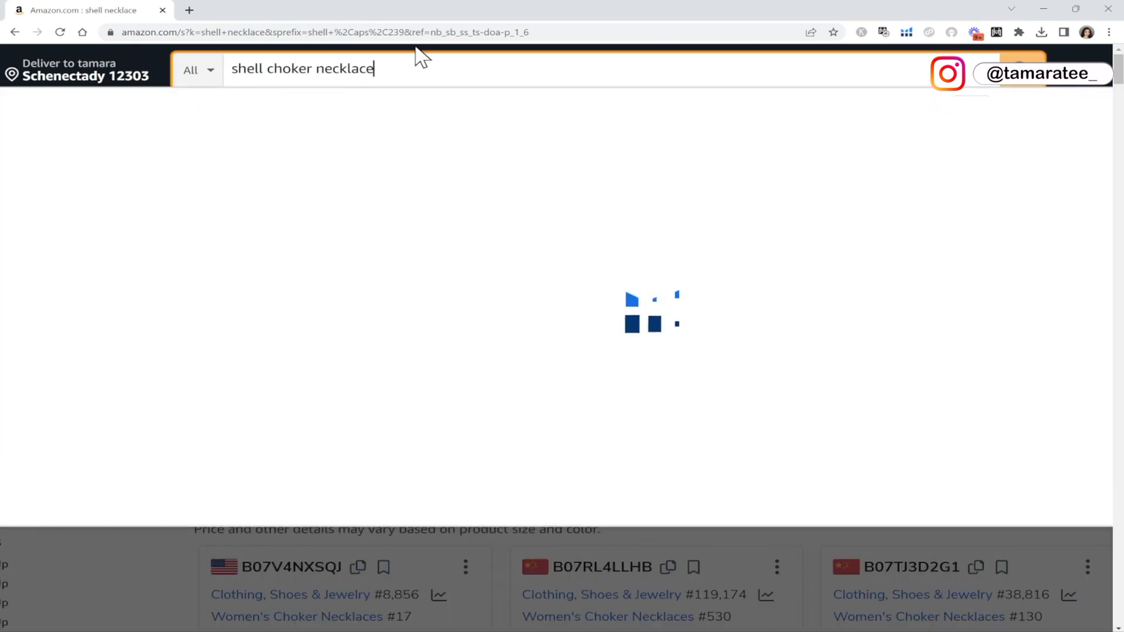
# Review the sponsored shell necklace listings and their prices on Amazon, then return to the Excel report
pyautogui.scroll(-10, 503, 556)
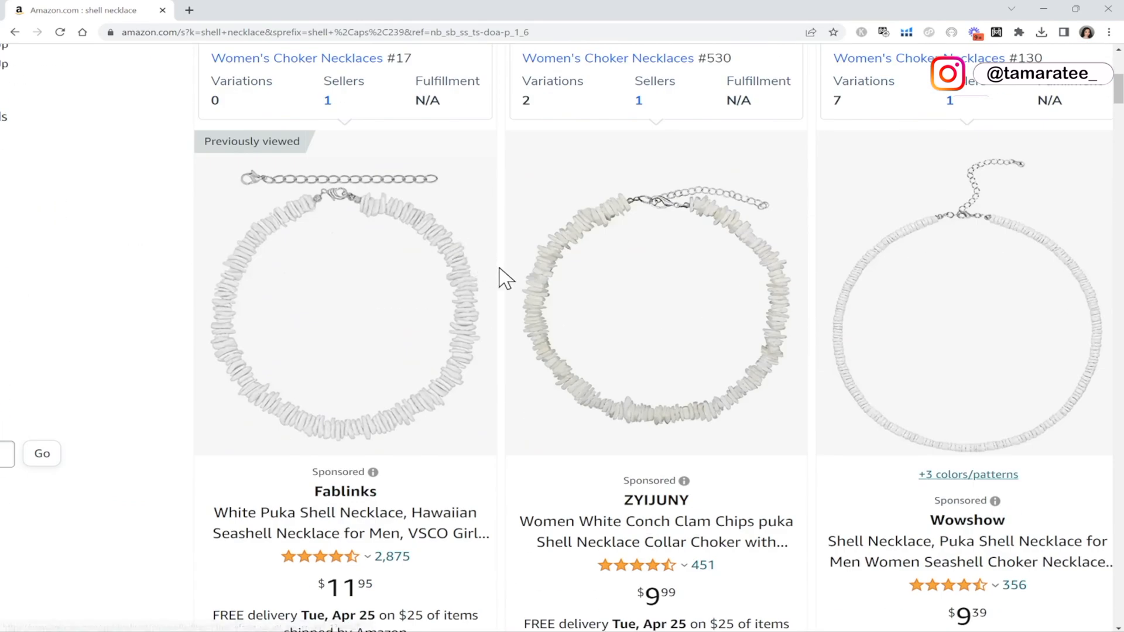
pyautogui.scroll(-1, 501, 274)
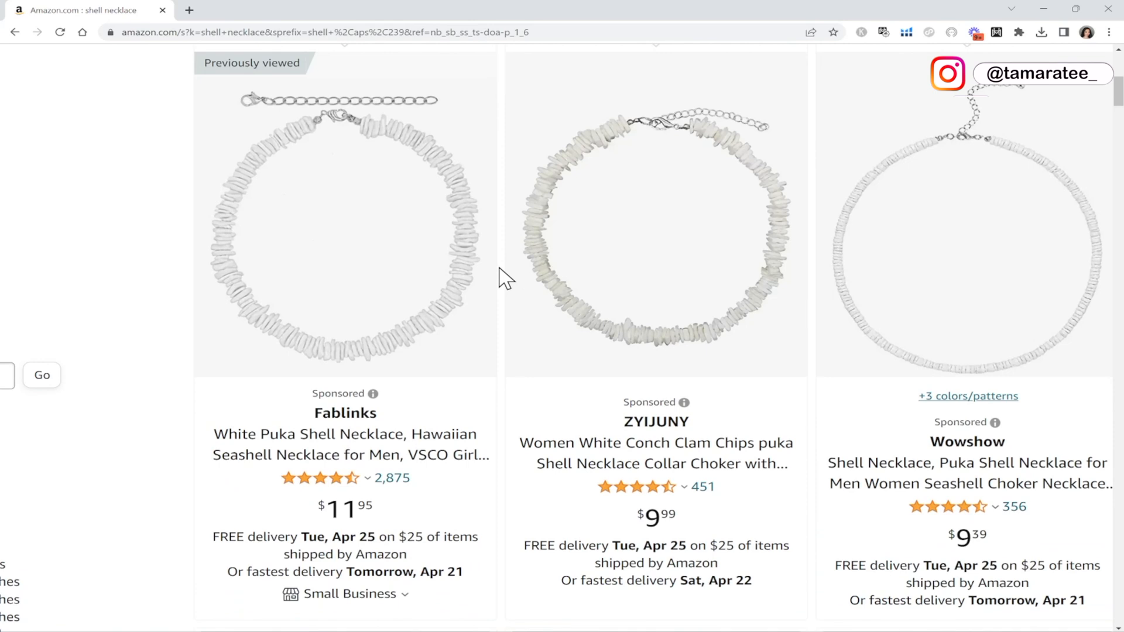
pyautogui.scroll(-1, 505, 278)
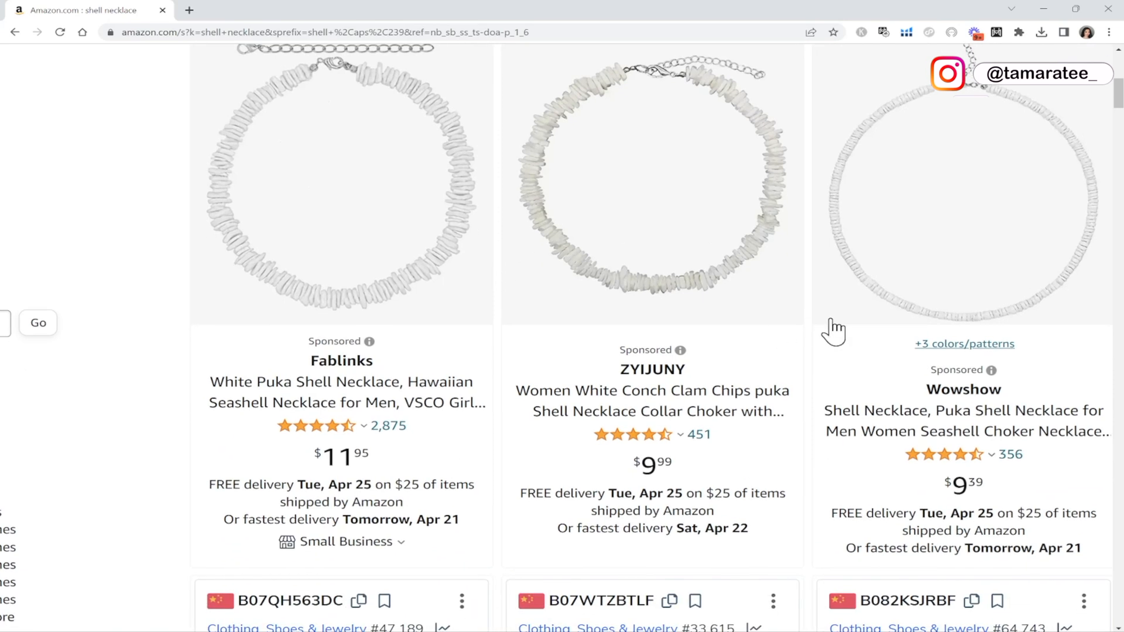
pyautogui.click(872, 631)
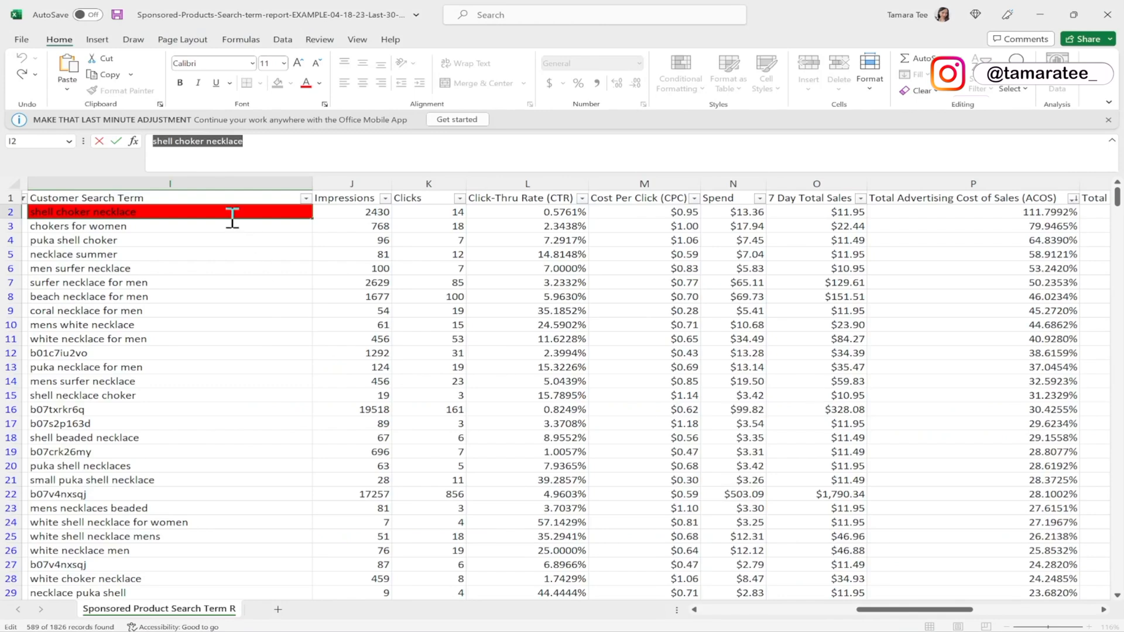
# Check the ACOS, click-through rate and impressions of "shell choker necklace" in row 2
pyautogui.click(934, 209)
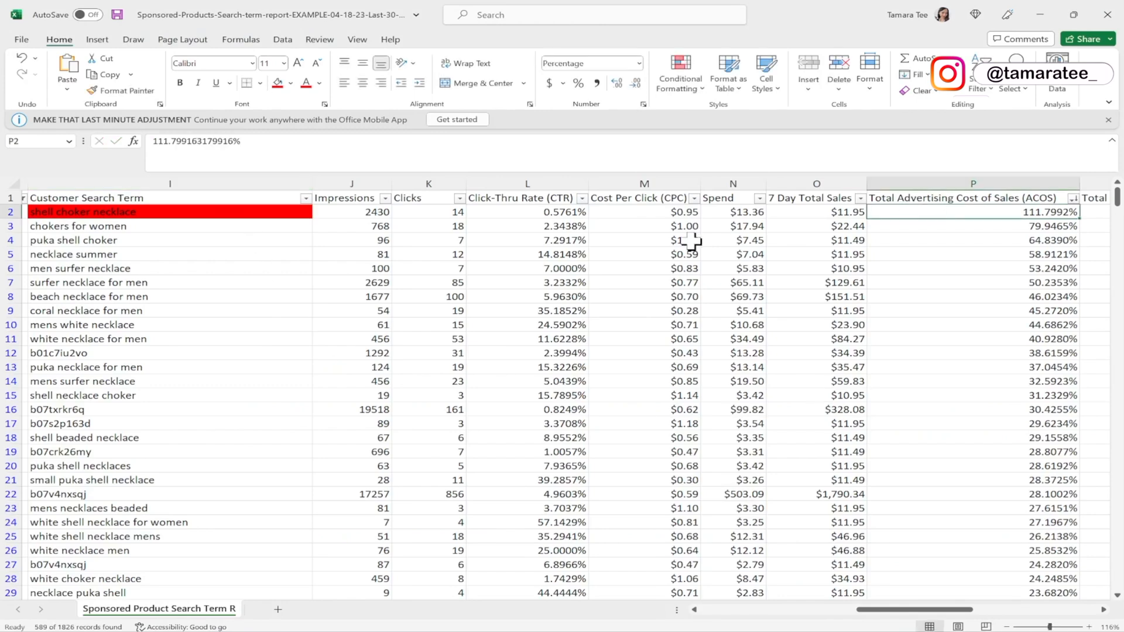
pyautogui.click(488, 215)
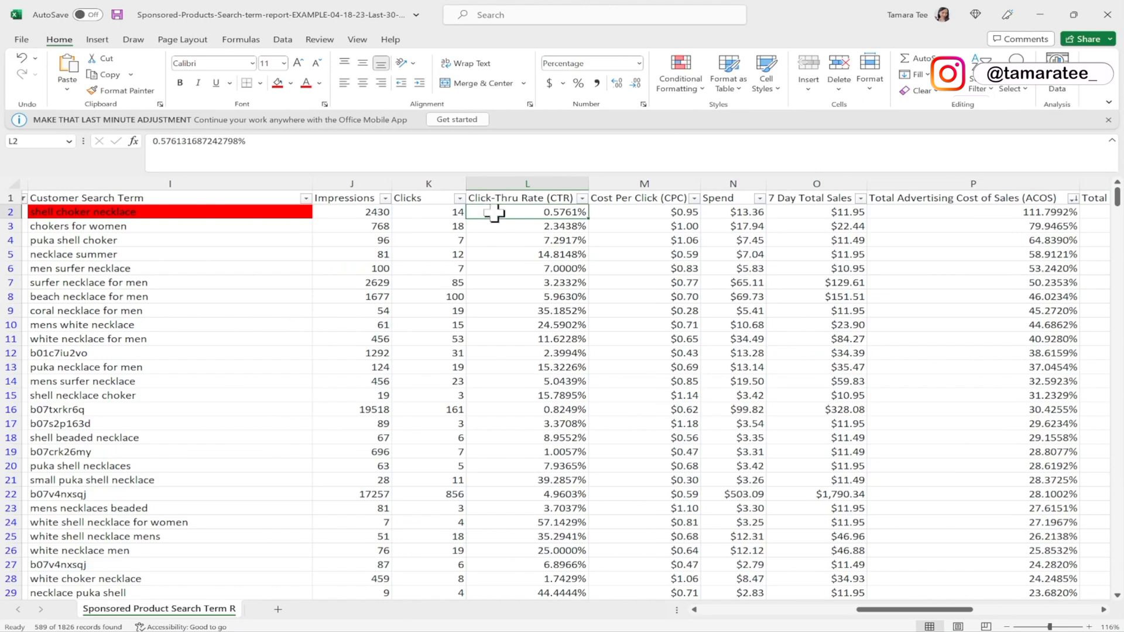
pyautogui.click(373, 212)
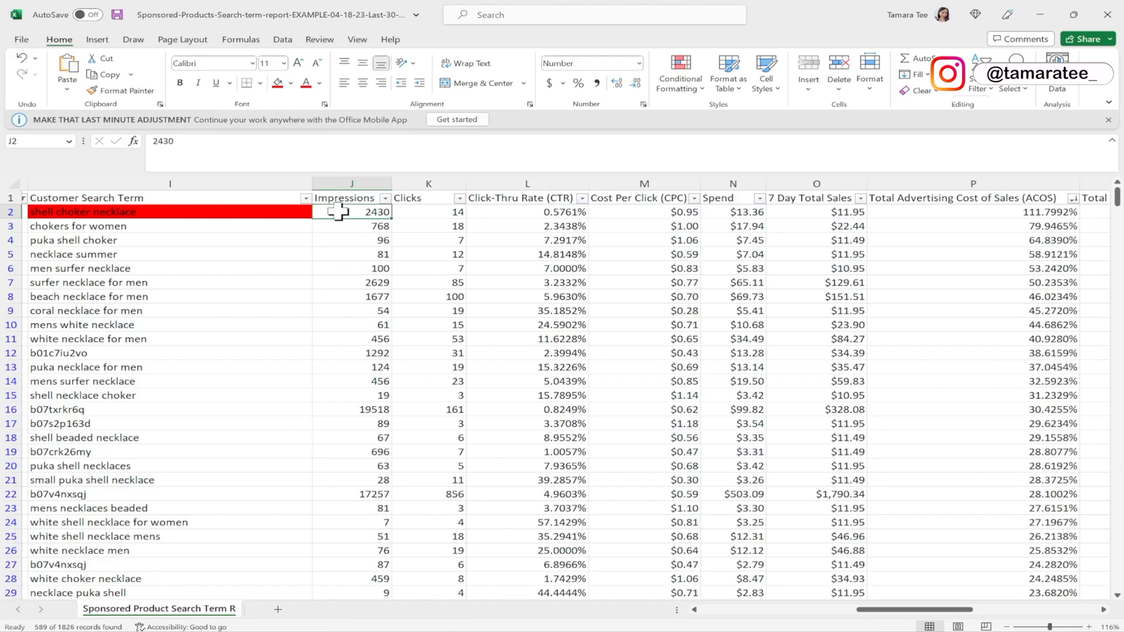
# Check the ACOS of "chokers for women" and fill its search term cell I3 with red
pyautogui.click(213, 228)
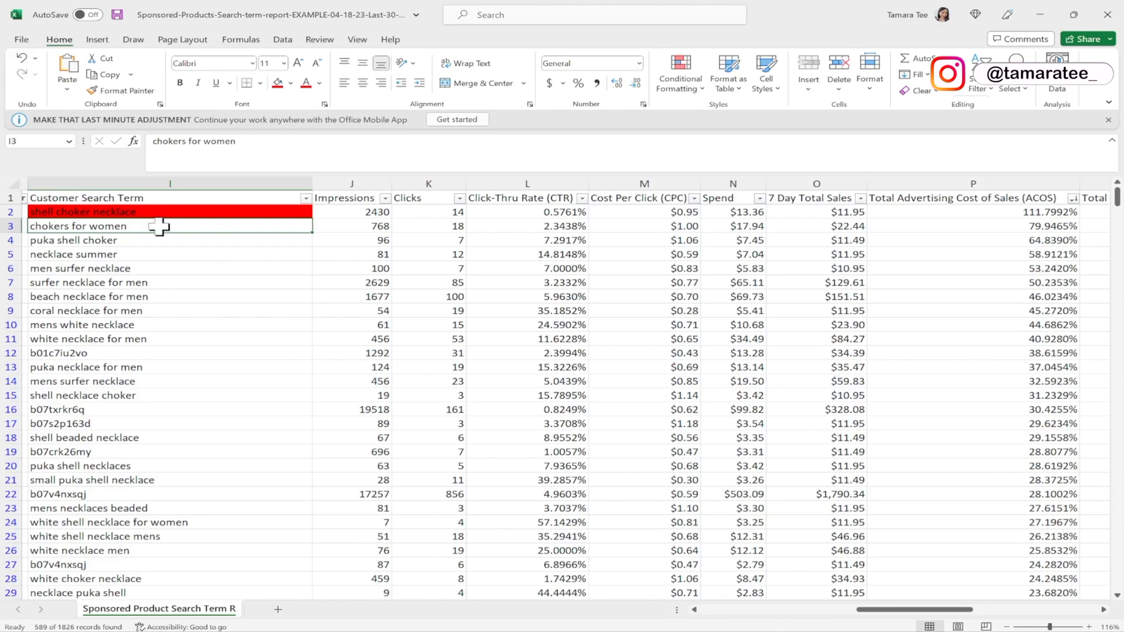
pyautogui.click(113, 211)
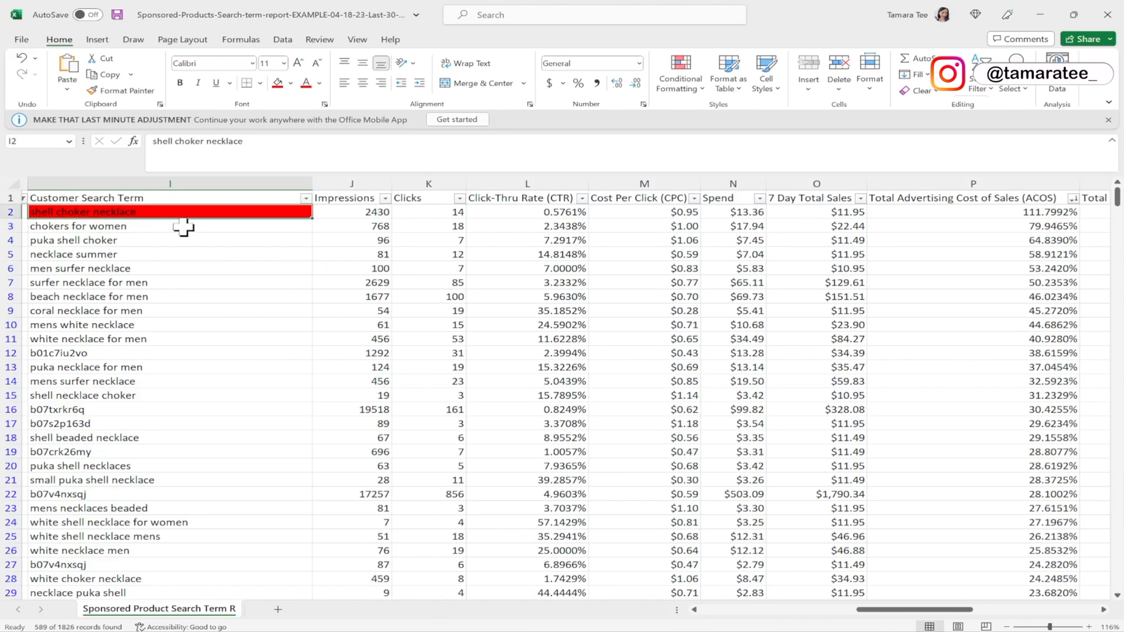
pyautogui.click(151, 226)
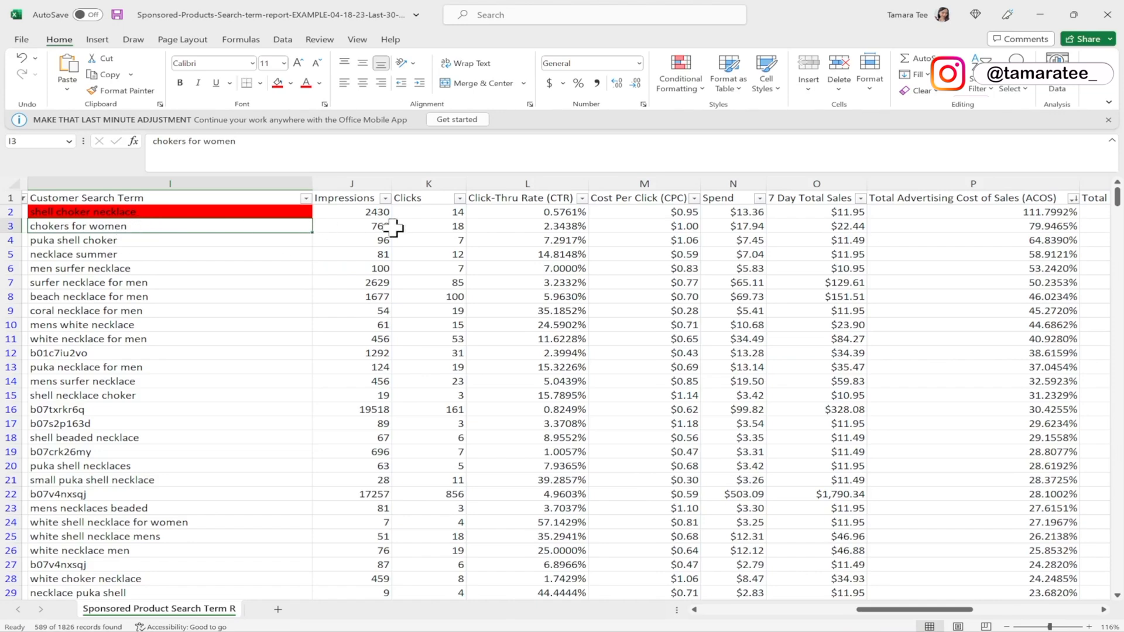
pyautogui.click(895, 224)
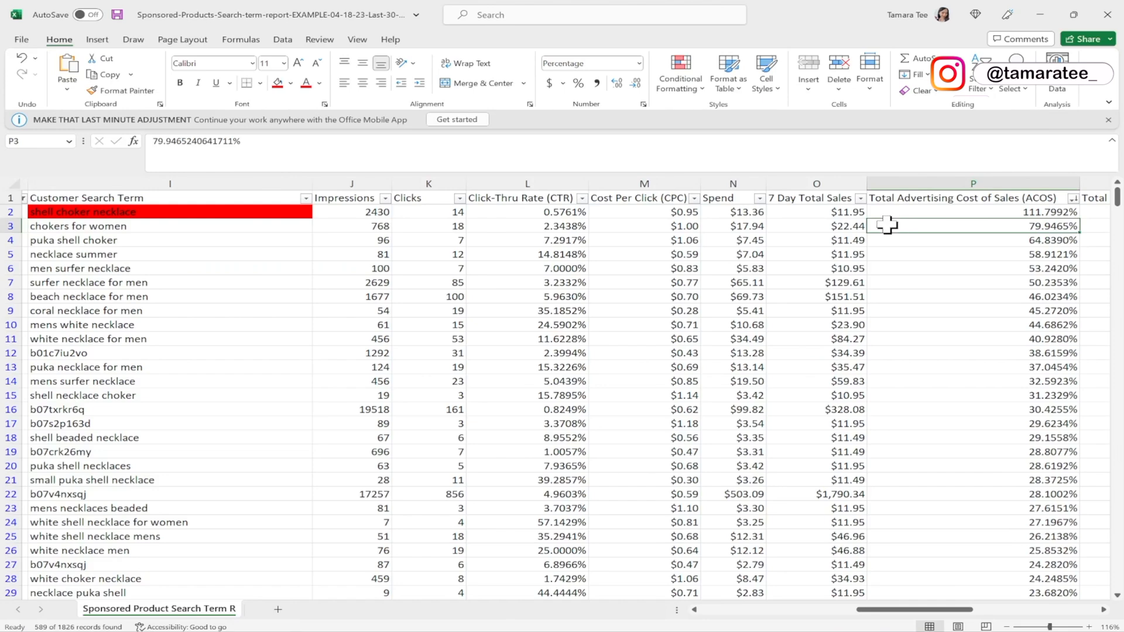
pyautogui.click(289, 224)
pyautogui.press('F4')
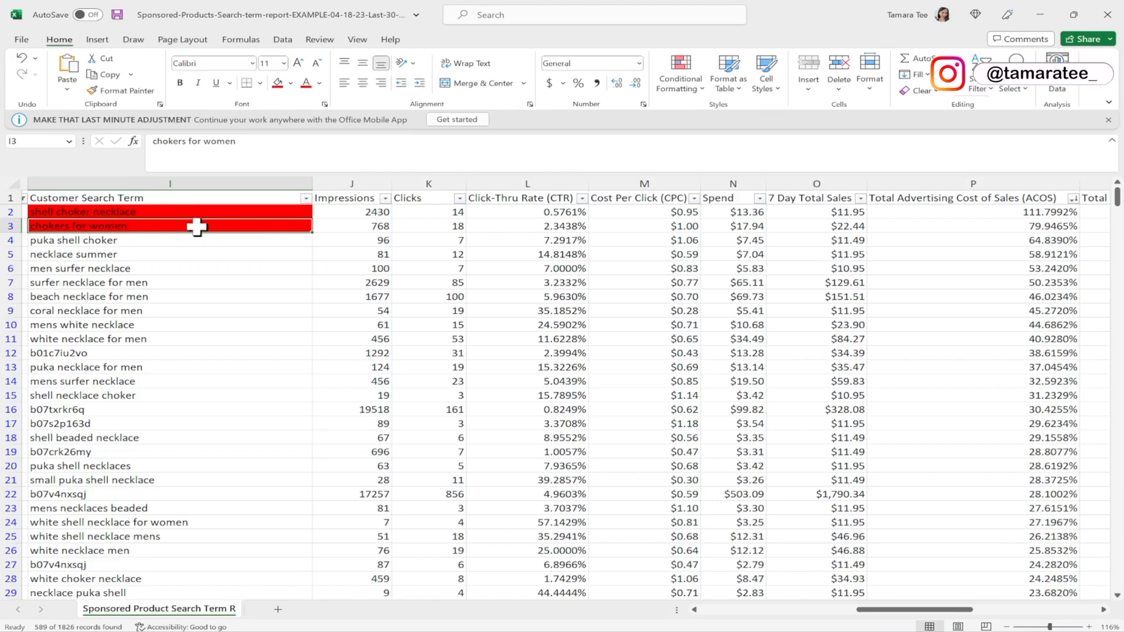
# Switch to the browser, compare the sponsored Amazon necklace listings with the search term "chokers for women", then return to Excel
pyautogui.click(1040, 13)
pyautogui.scroll(10, 394, 213)
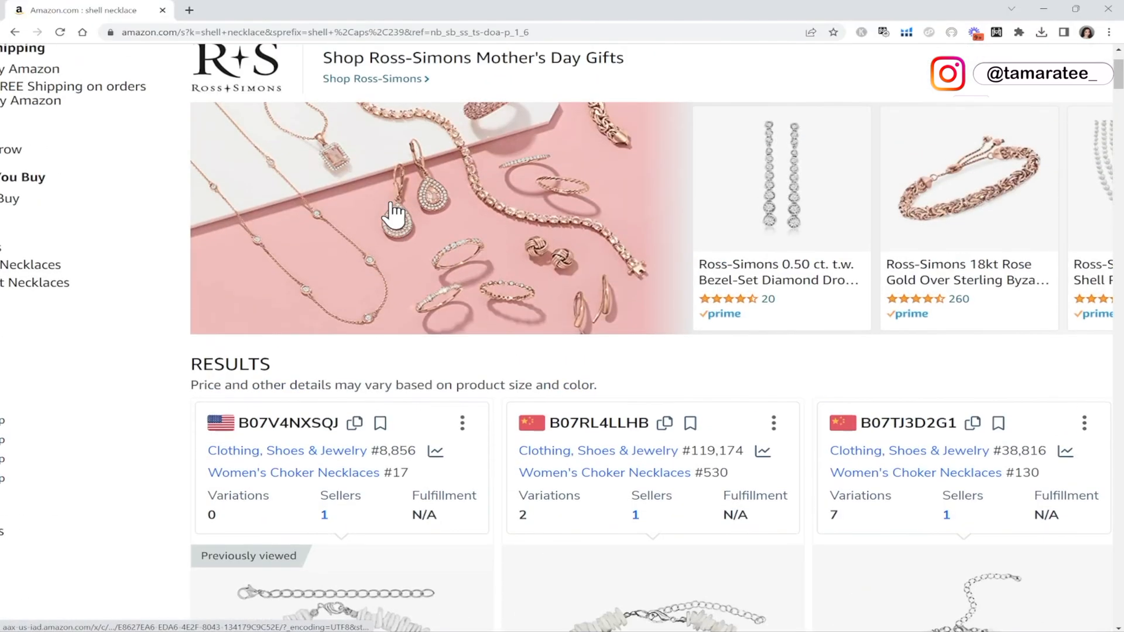
pyautogui.scroll(3, 394, 213)
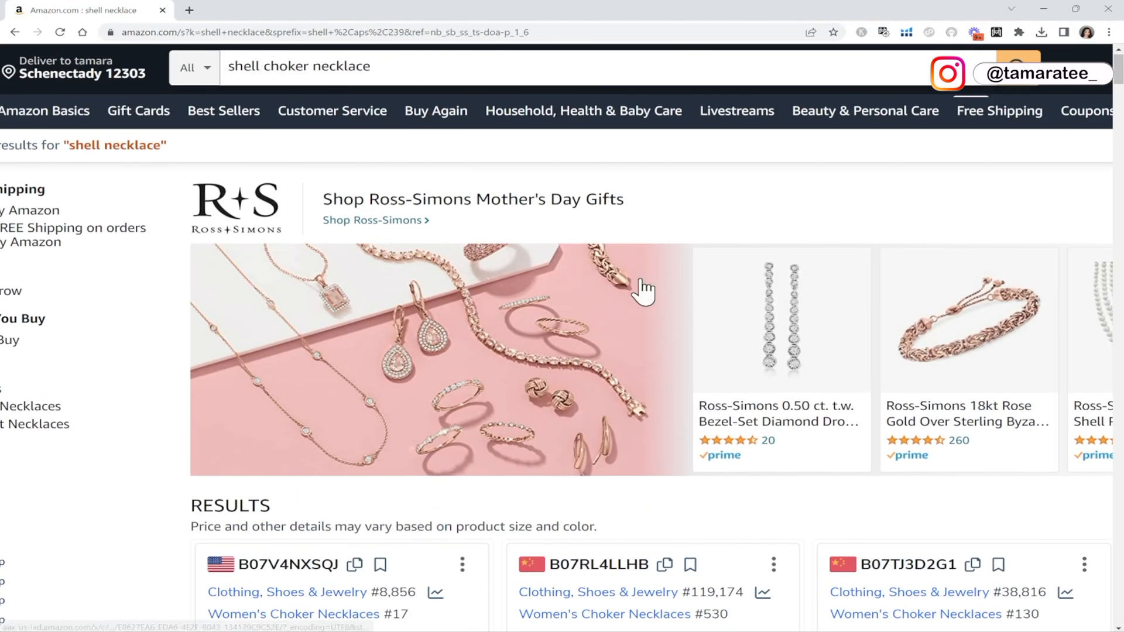
pyautogui.scroll(-10, 644, 291)
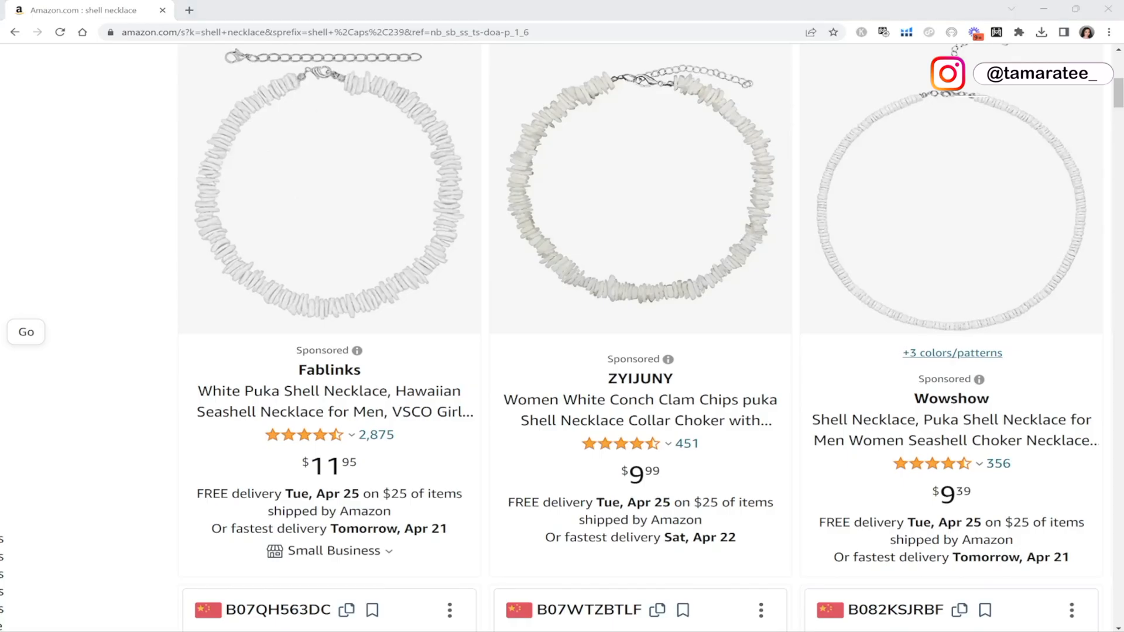
pyautogui.hotkey('alt', 'Tab')
# Check the ACOS of "puka shell choker" and fill its search term cell I4 with red
pyautogui.click(183, 243)
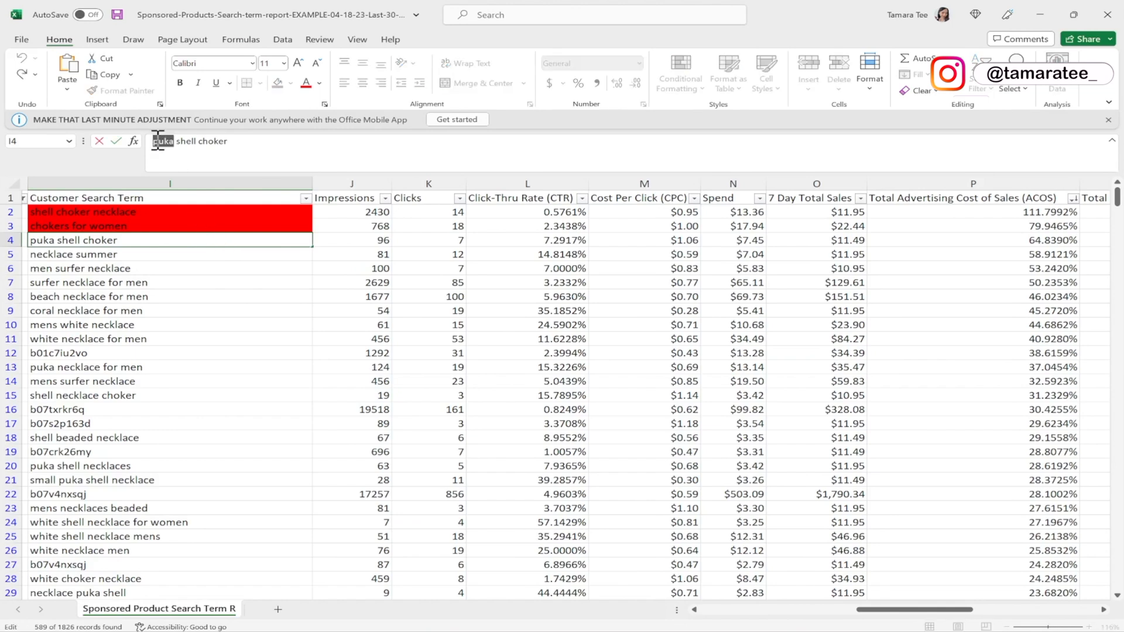
pyautogui.click(933, 239)
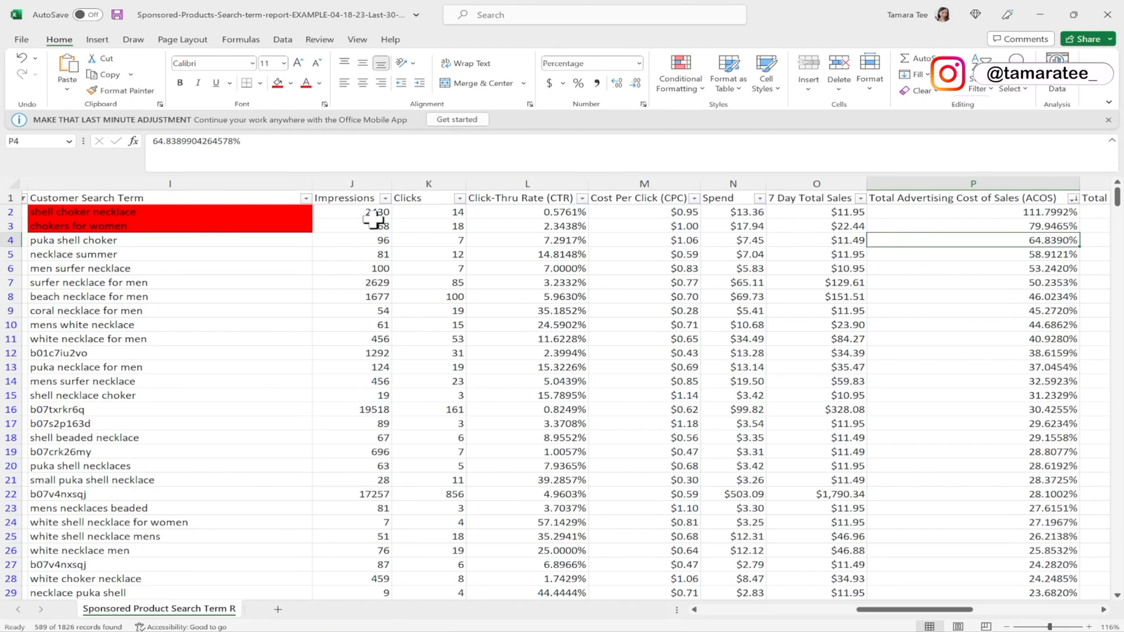
pyautogui.click(277, 242)
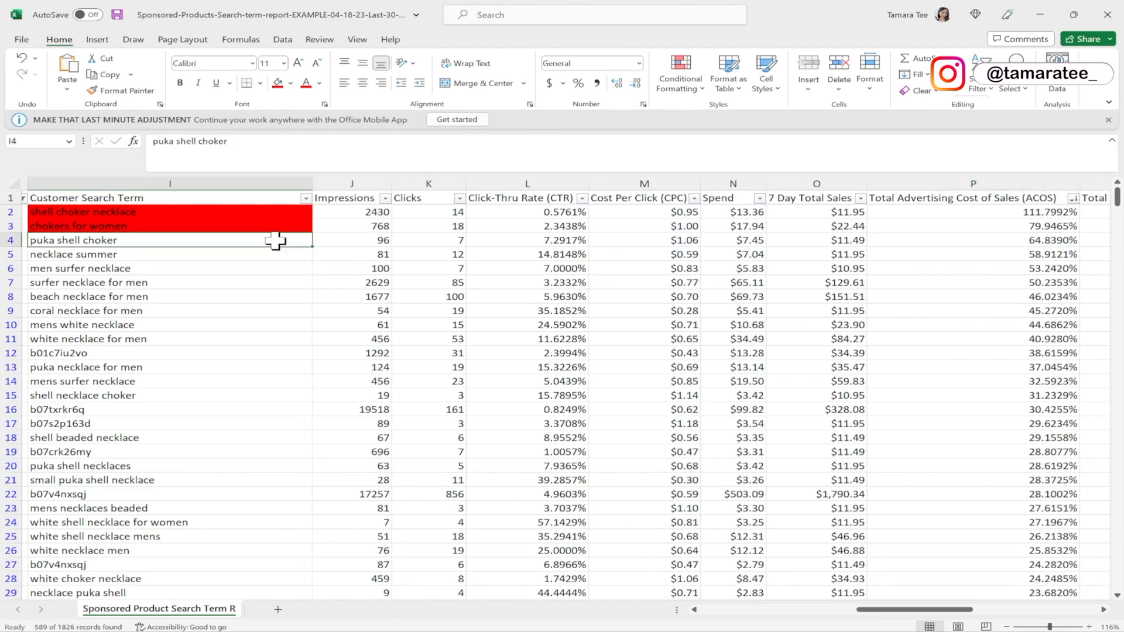
pyautogui.click(274, 87)
# Review the three red-marked search terms in cells I2 to I4 one by one
pyautogui.click(206, 224)
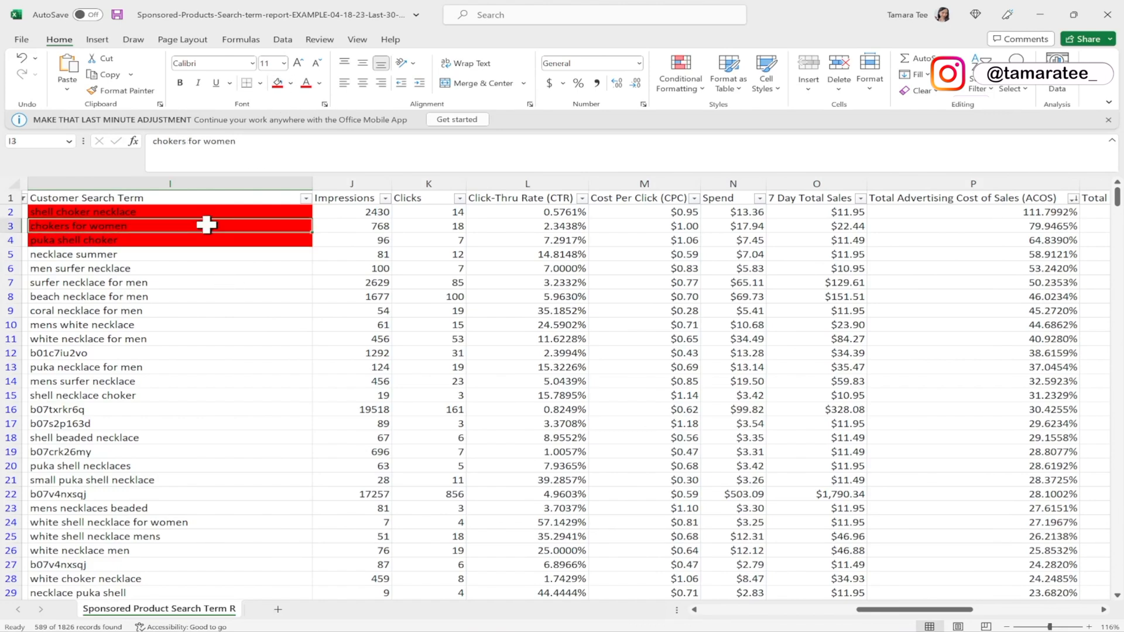
pyautogui.click(228, 212)
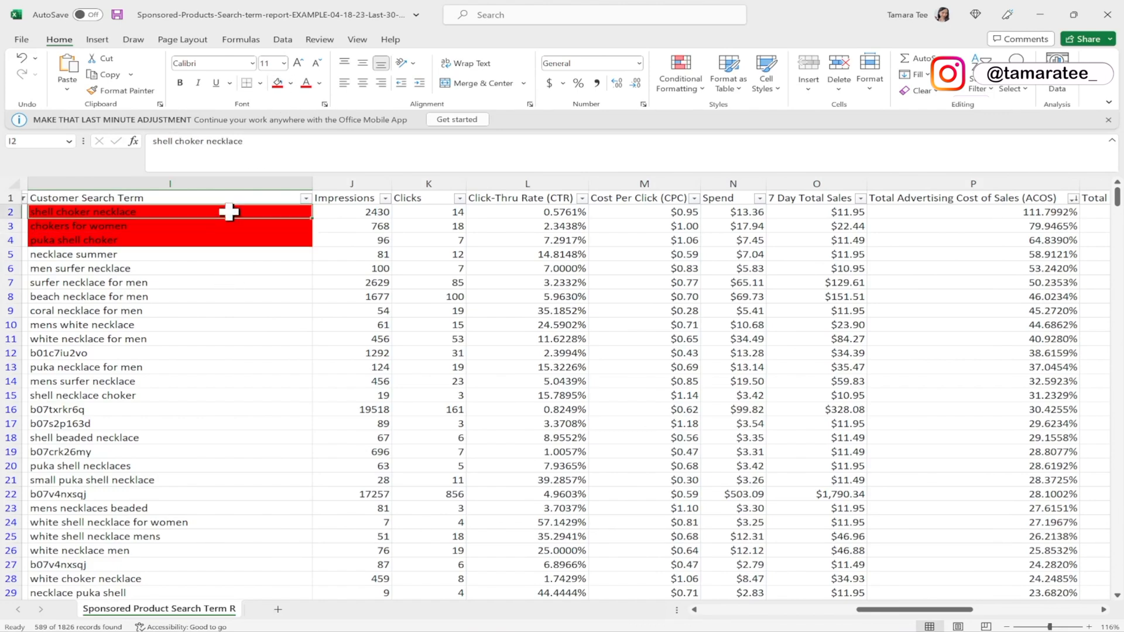
pyautogui.click(229, 224)
pyautogui.click(232, 240)
pyautogui.click(252, 213)
pyautogui.click(251, 225)
pyautogui.click(251, 240)
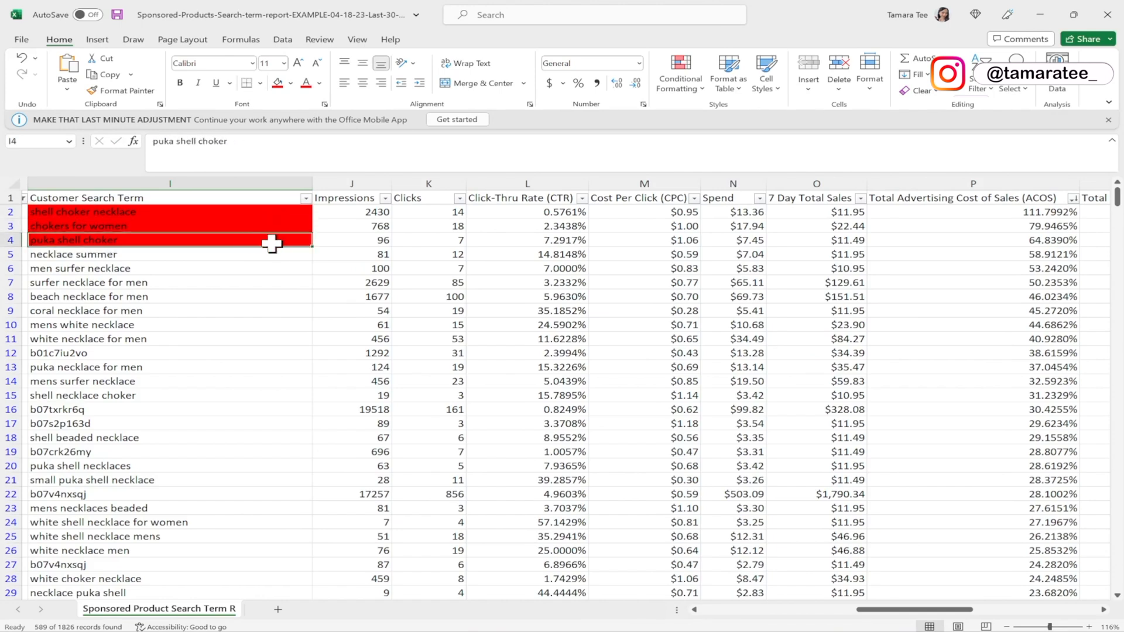
pyautogui.click(204, 212)
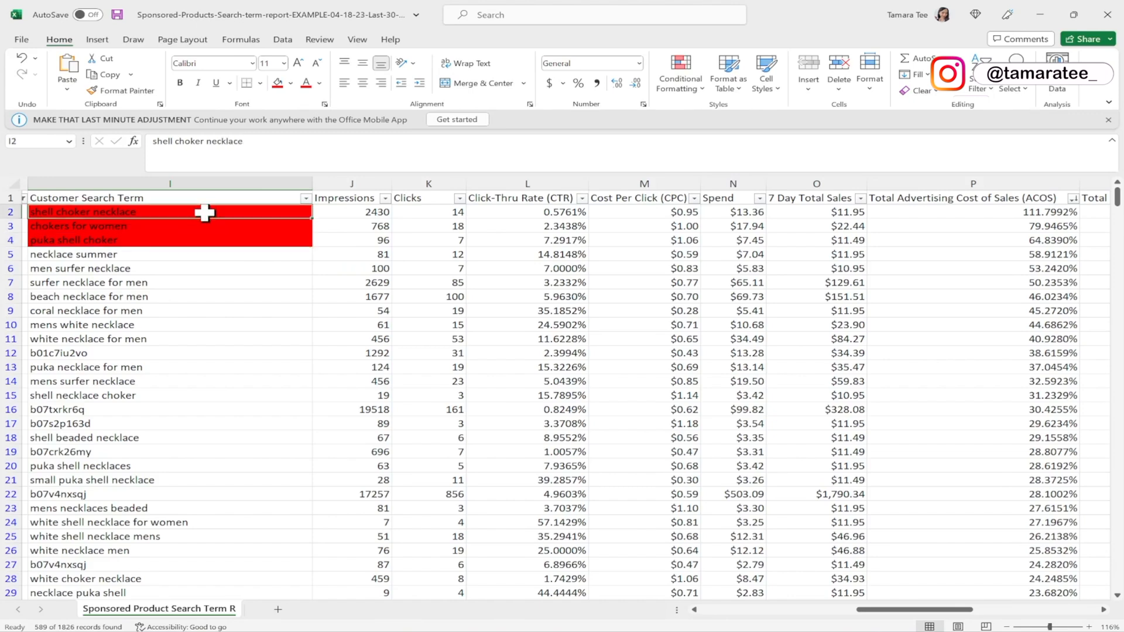
pyautogui.click(245, 228)
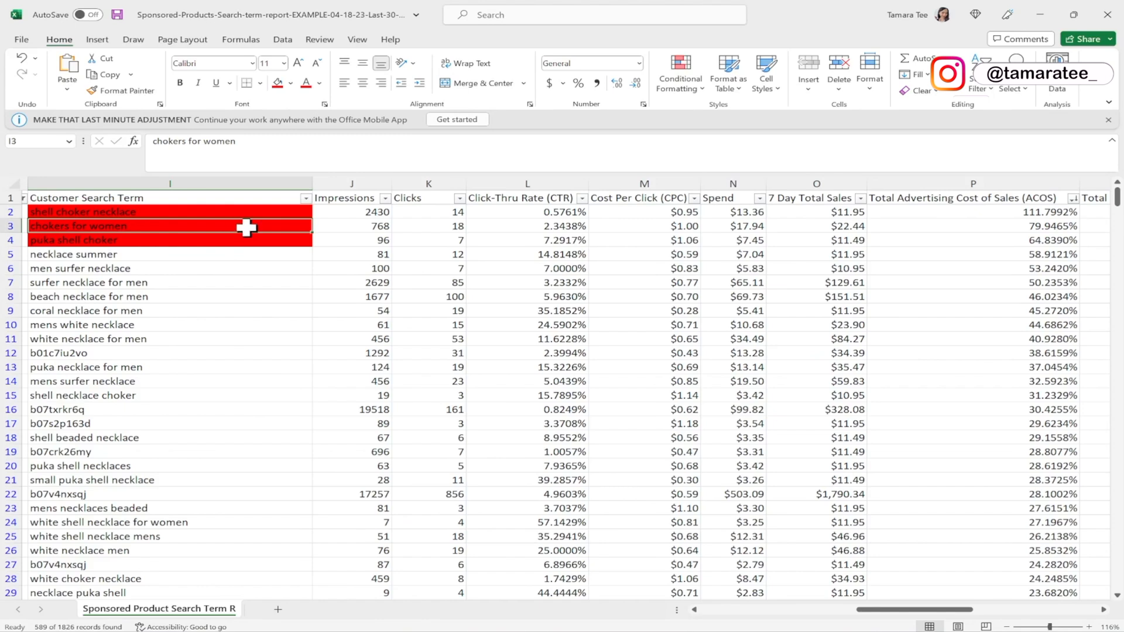
pyautogui.click(201, 241)
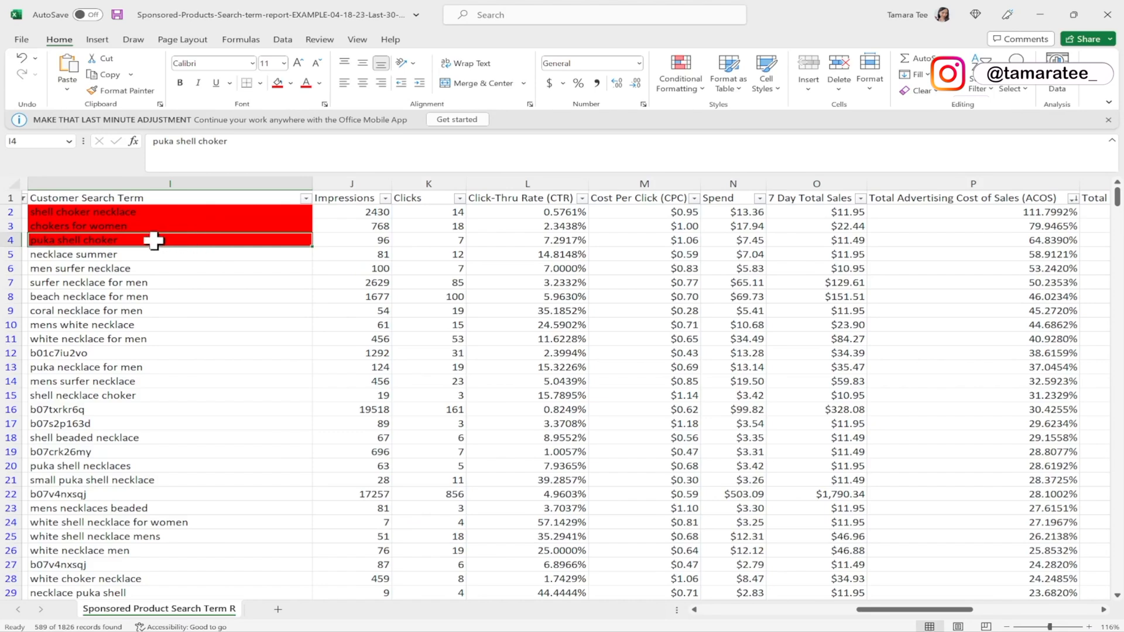
pyautogui.click(166, 213)
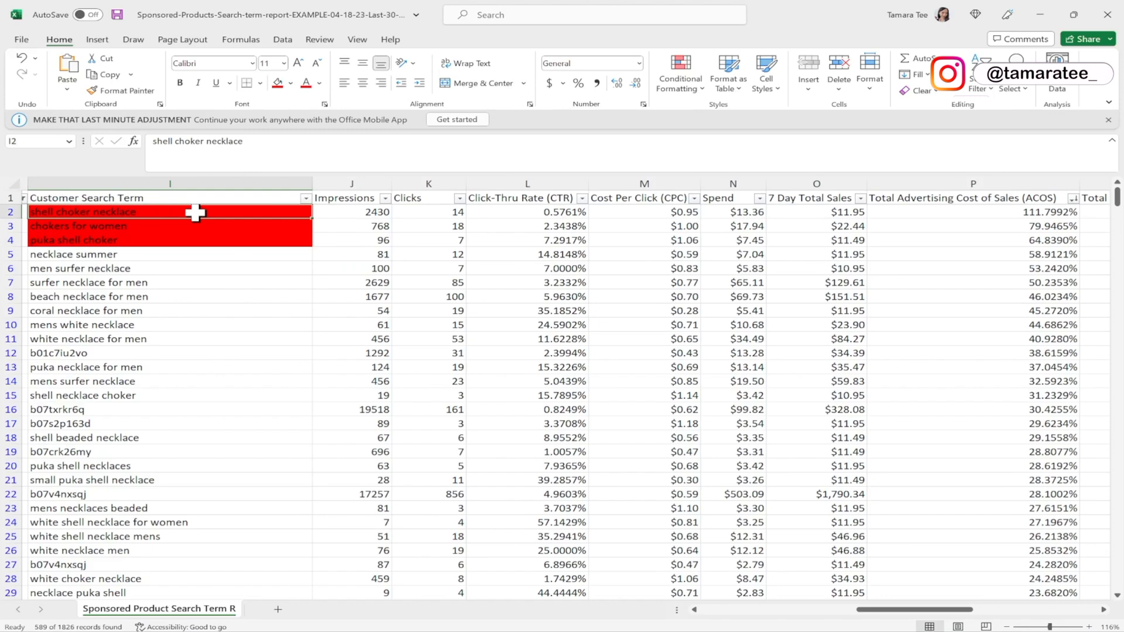
# Append "white" to the search term text in I2, then switch to the Amazon results in the browser
pyautogui.click(316, 150)
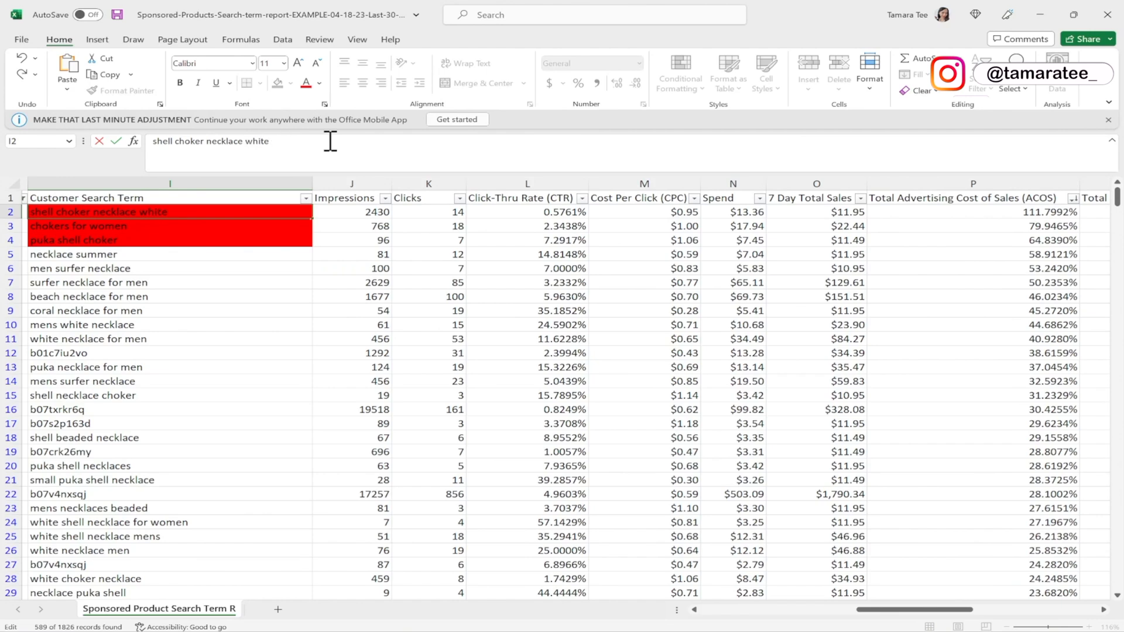
pyautogui.doubleClick(256, 141)
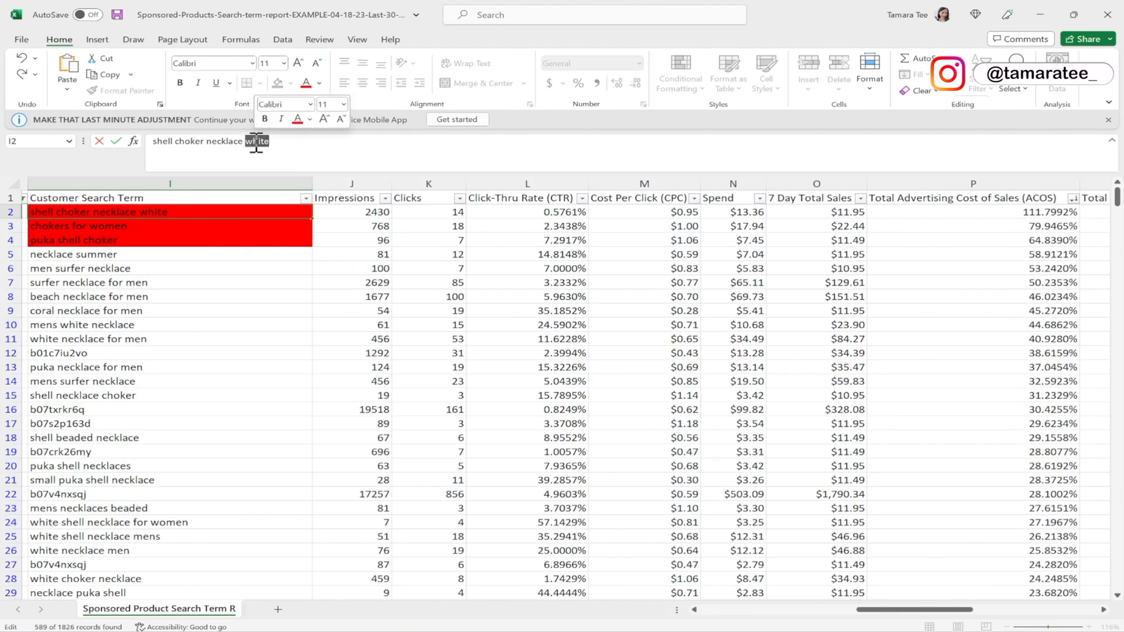
pyautogui.moveTo(242, 145); pyautogui.dragTo(136, 139)
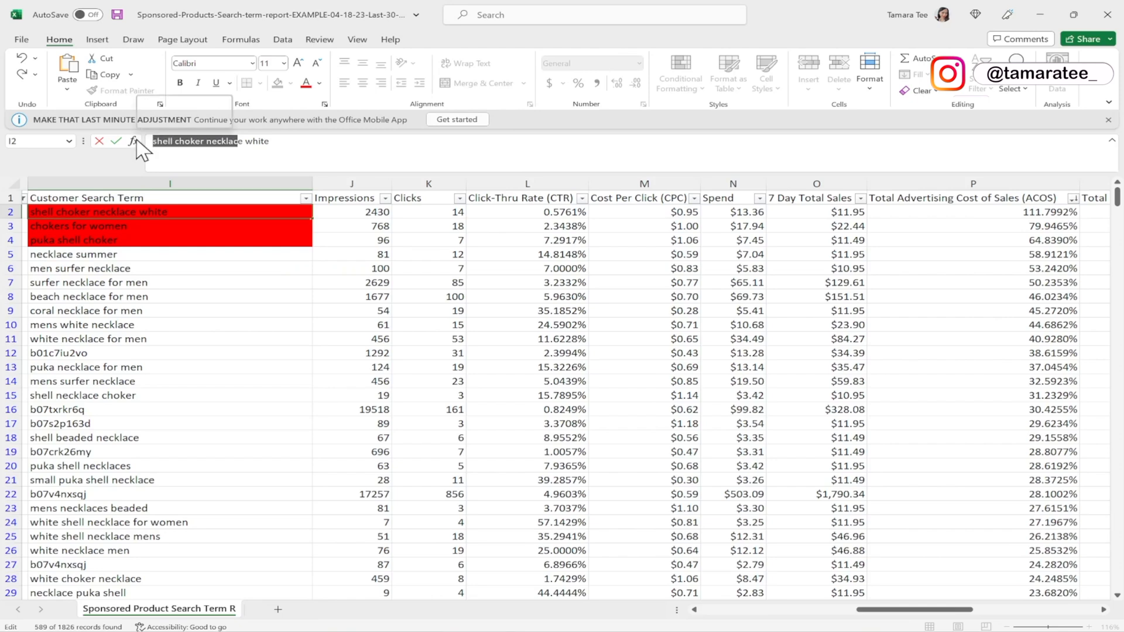
pyautogui.click(316, 153)
pyautogui.click(1040, 15)
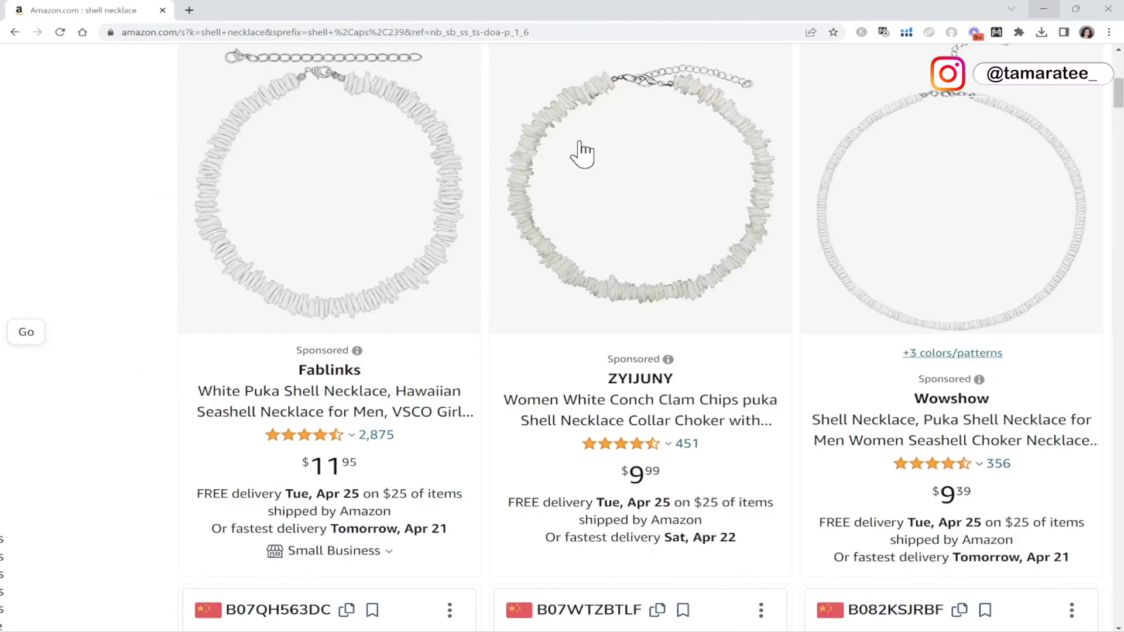
# Return to Excel and remove the word "white" from the search term in I2, leaving "shell choker necklace"
pyautogui.scroll(10, 484, 130)
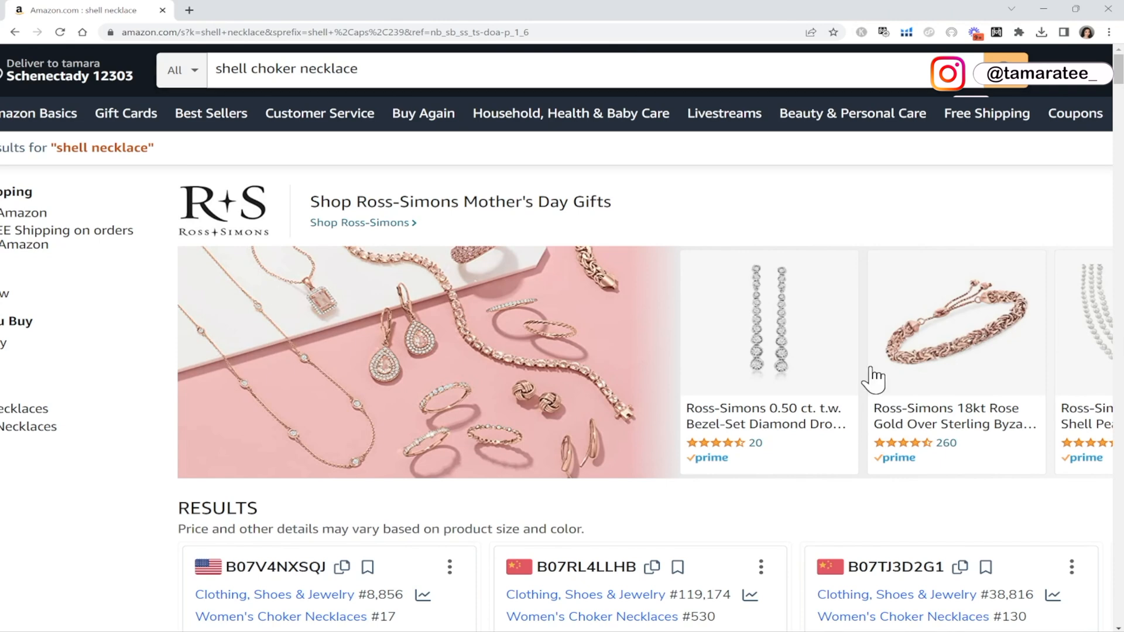
pyautogui.hotkey('alt', 'Tab')
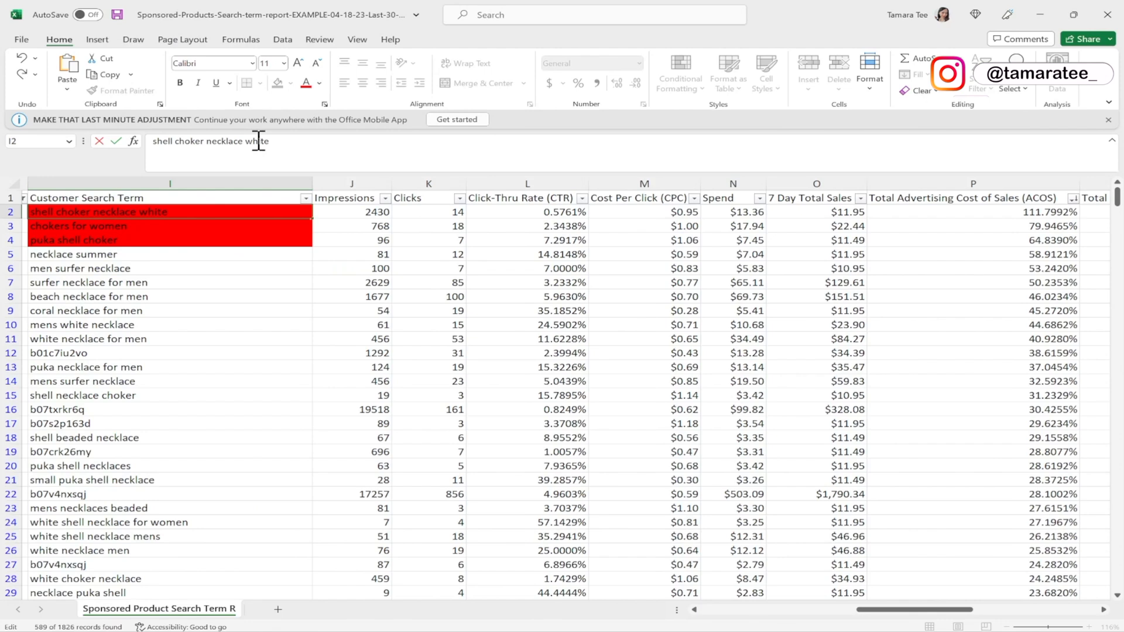
pyautogui.press('BackSpace')
pyautogui.press('BackSpace')
pyautogui.press('BackSpace')
pyautogui.press('BackSpace')
pyautogui.press('BackSpace')
pyautogui.press('BackSpace')
pyautogui.moveTo(243, 141); pyautogui.dragTo(140, 139)
pyautogui.click(241, 226)
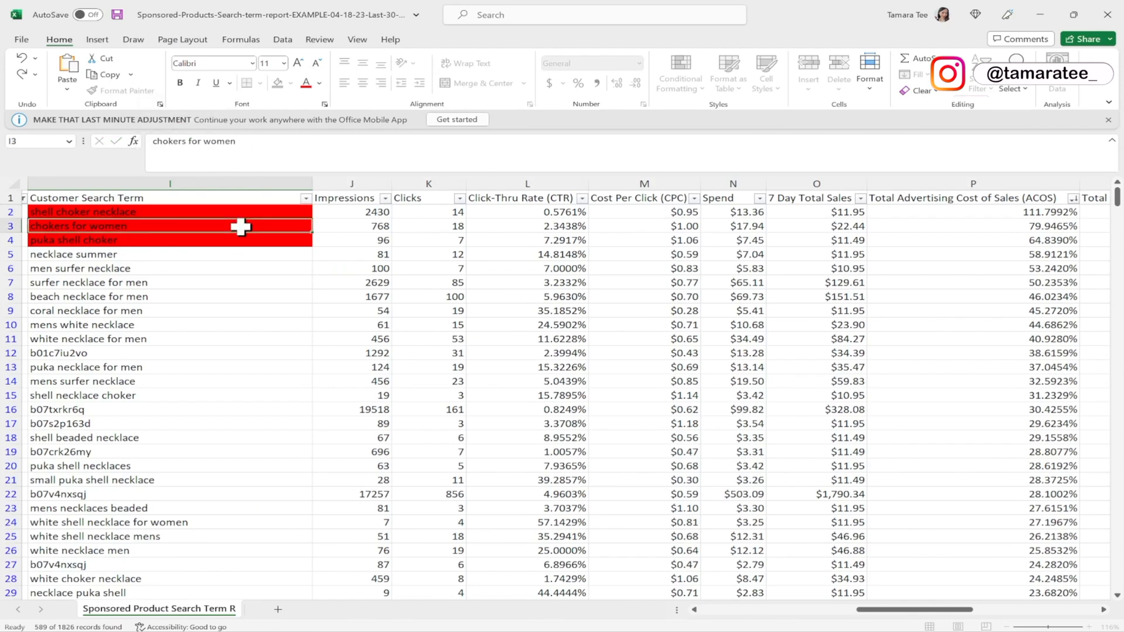
# Append "white" to the search term in I2 once more, review the phrase, and restore the original text
pyautogui.click(222, 209)
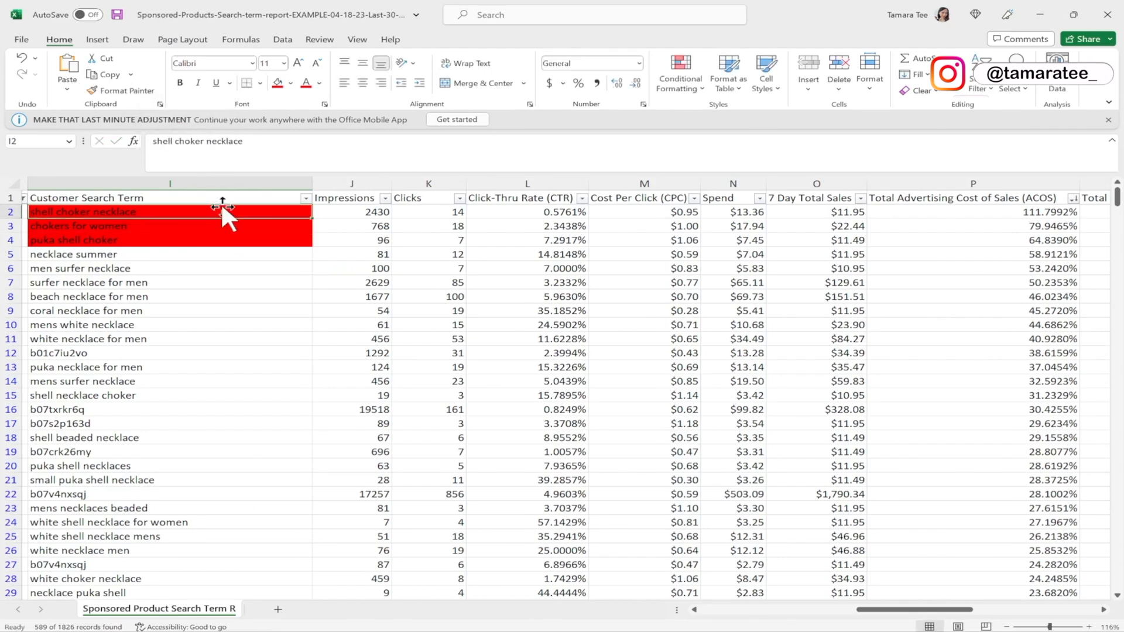
pyautogui.click(300, 141)
pyautogui.write('white')
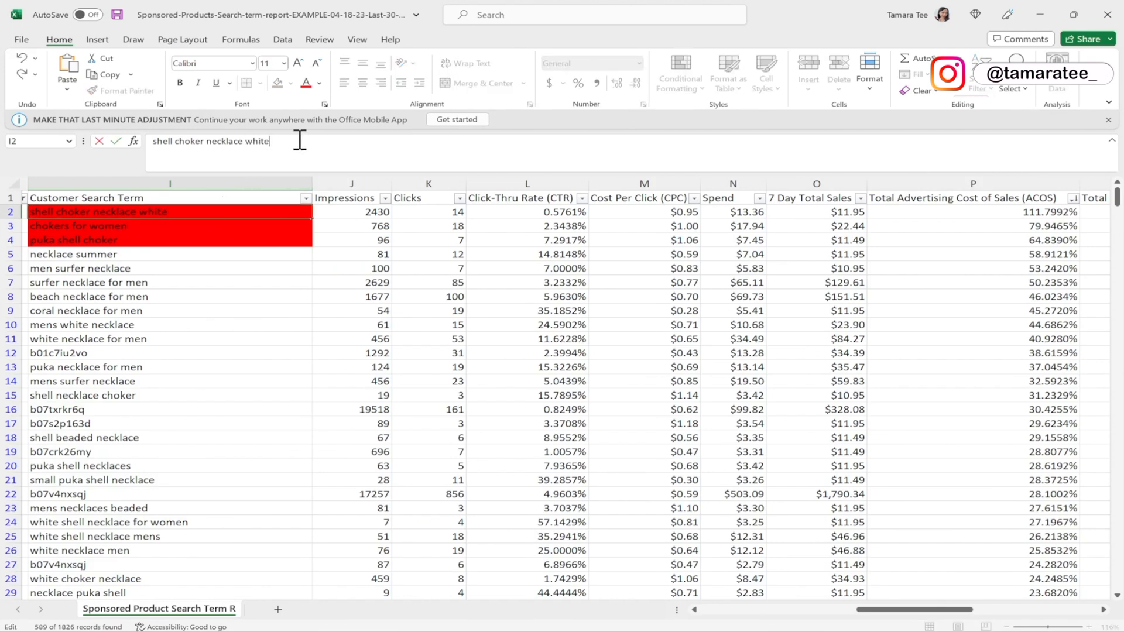
pyautogui.moveTo(297, 141); pyautogui.dragTo(166, 144)
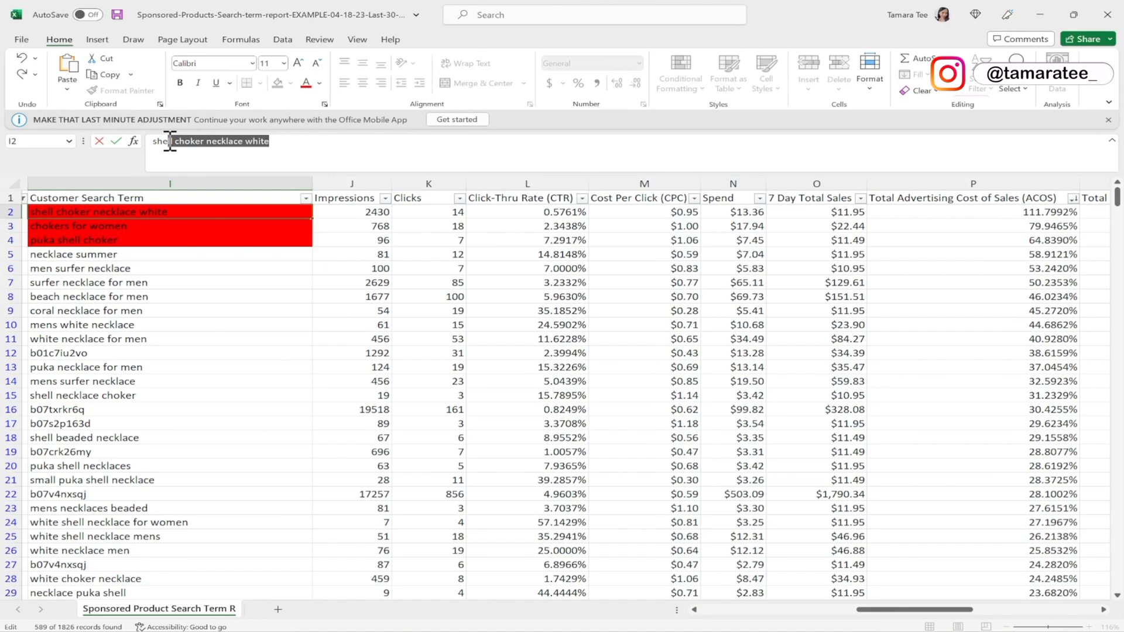
pyautogui.click(322, 146)
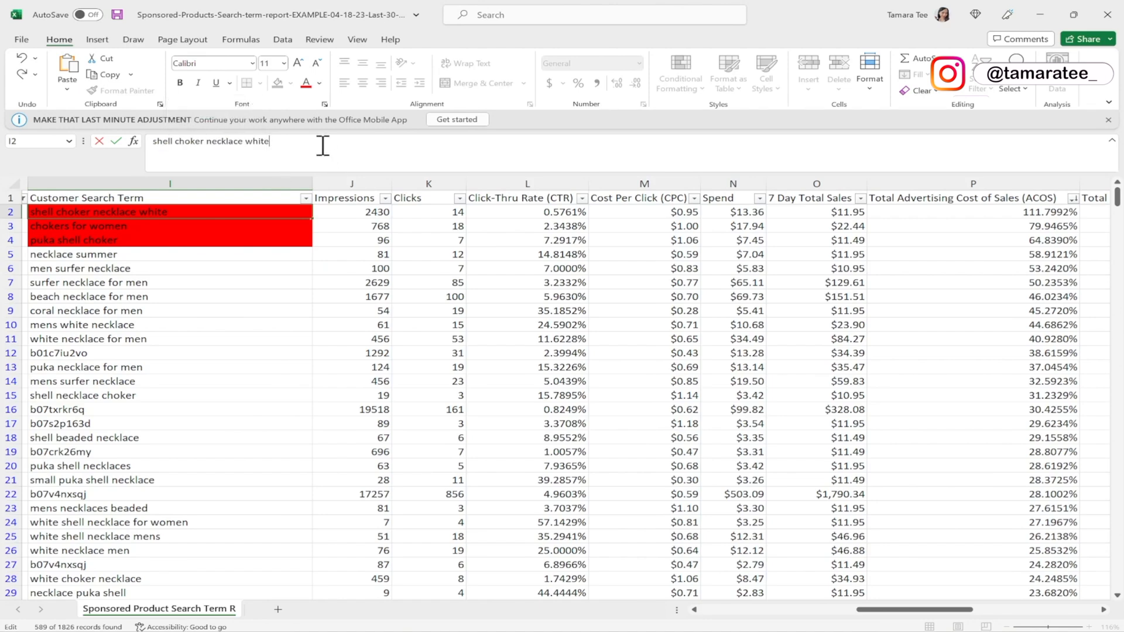
pyautogui.press('Return')
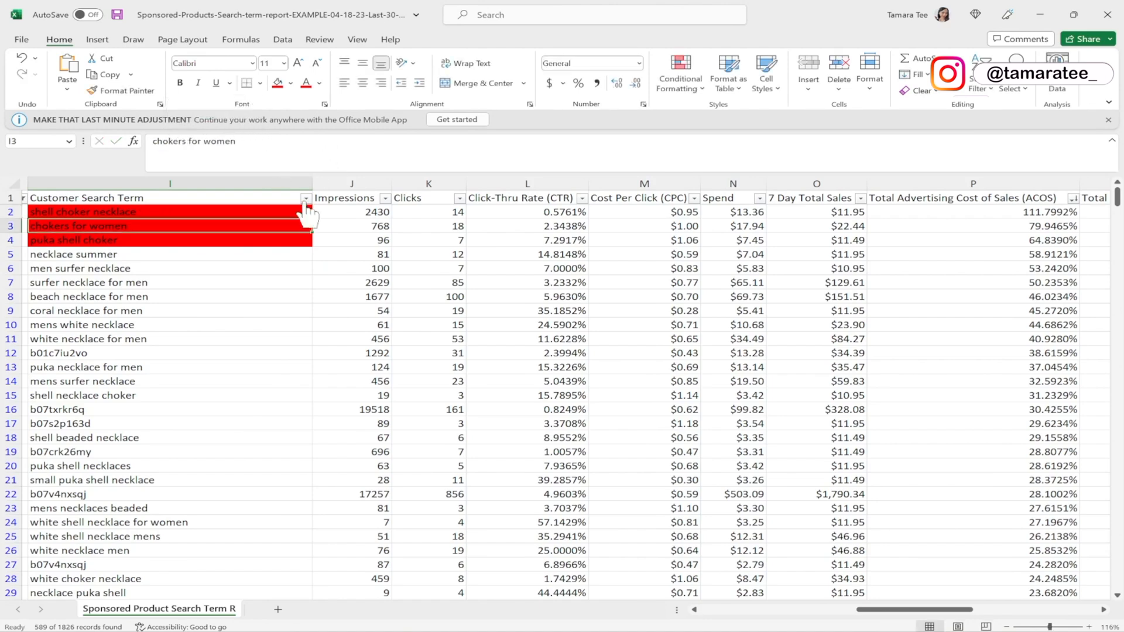
# Check the ACOS values down to row 15 and fill the search term cells I5 to I15 with red
pyautogui.click(286, 252)
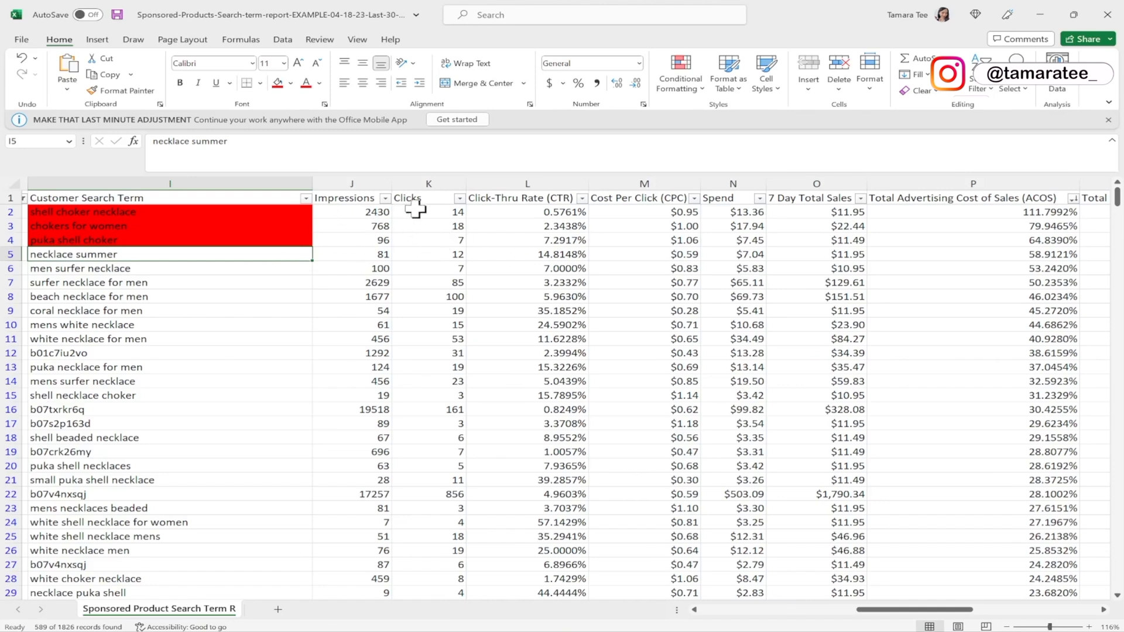
pyautogui.click(930, 261)
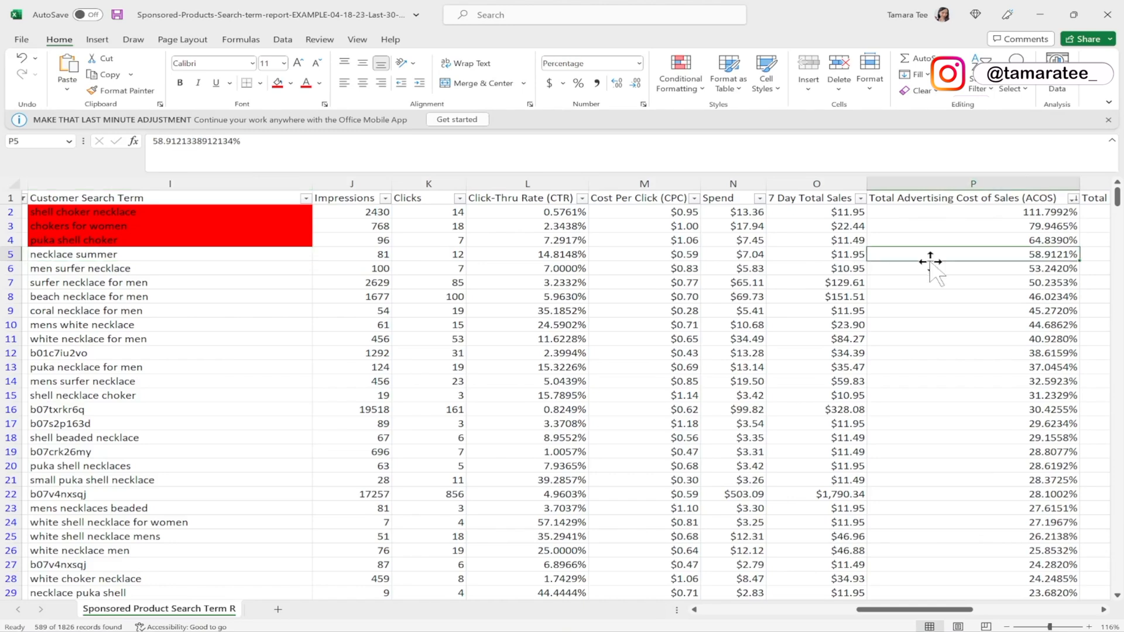
pyautogui.moveTo(977, 393); pyautogui.dragTo(933, 218)
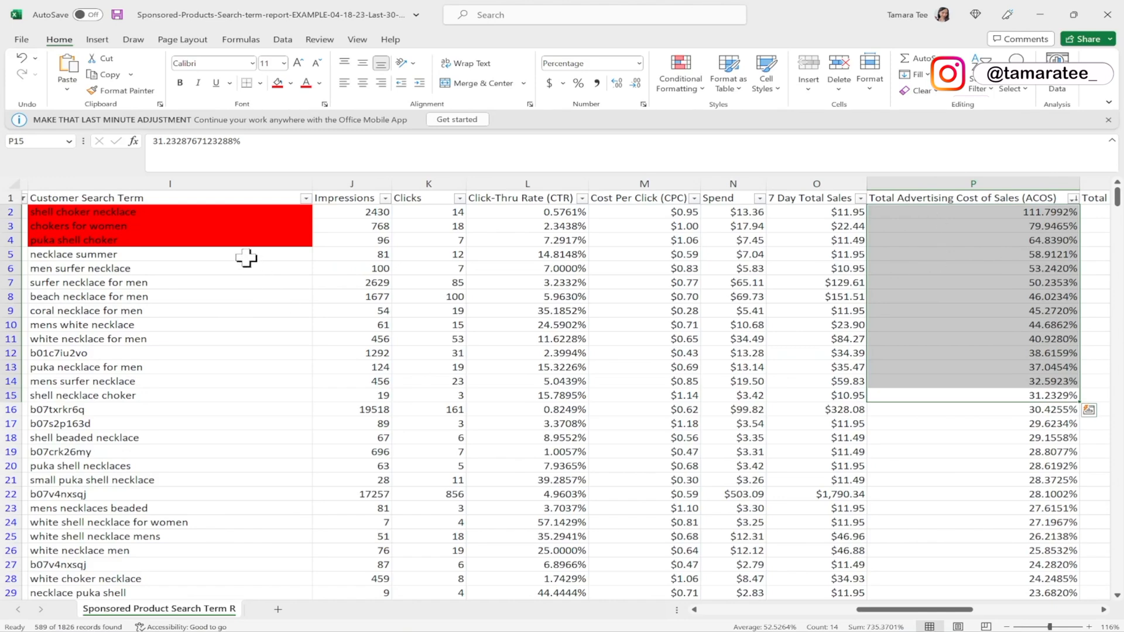
pyautogui.moveTo(245, 254); pyautogui.dragTo(286, 396)
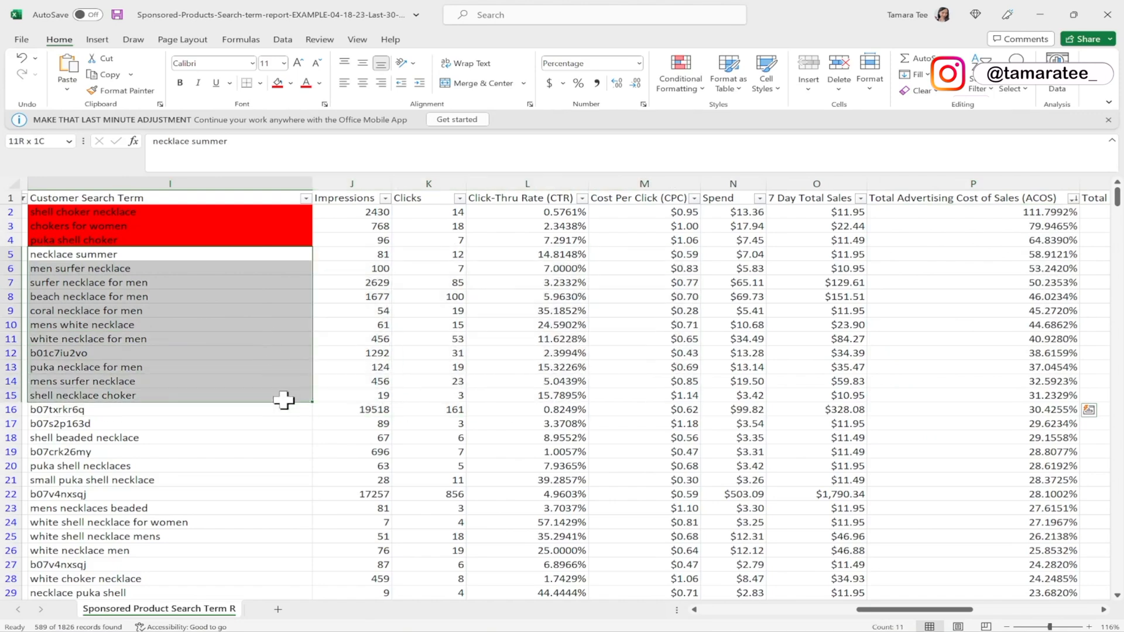
pyautogui.click(277, 83)
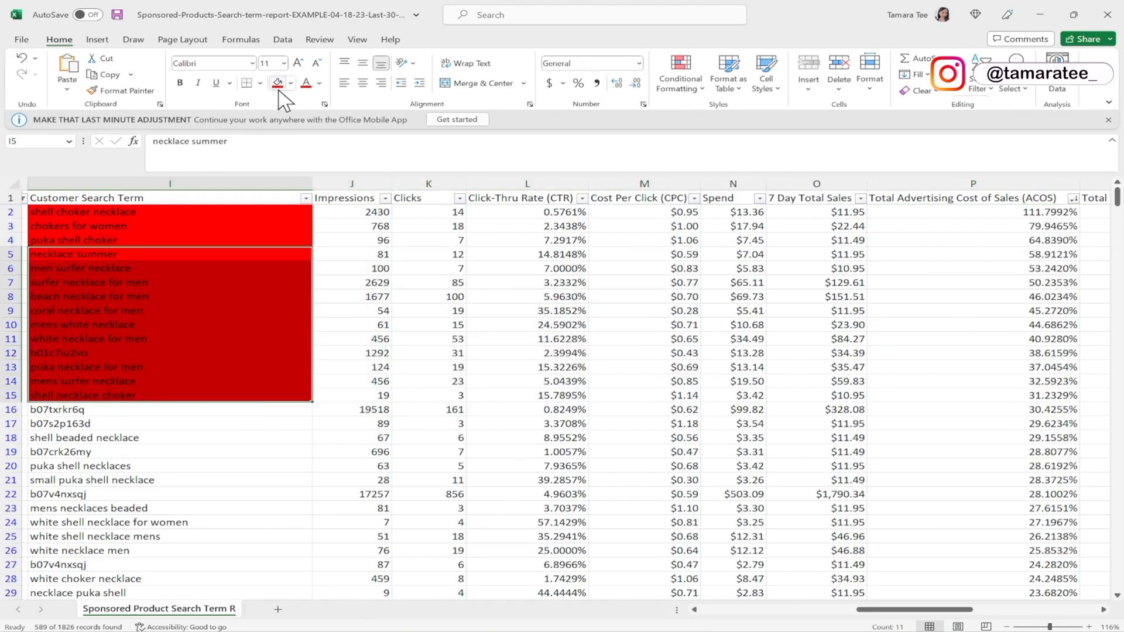
# Review the red-marked search terms in I2 to I15 alongside their impressions and clicks
pyautogui.moveTo(248, 213); pyautogui.dragTo(252, 397)
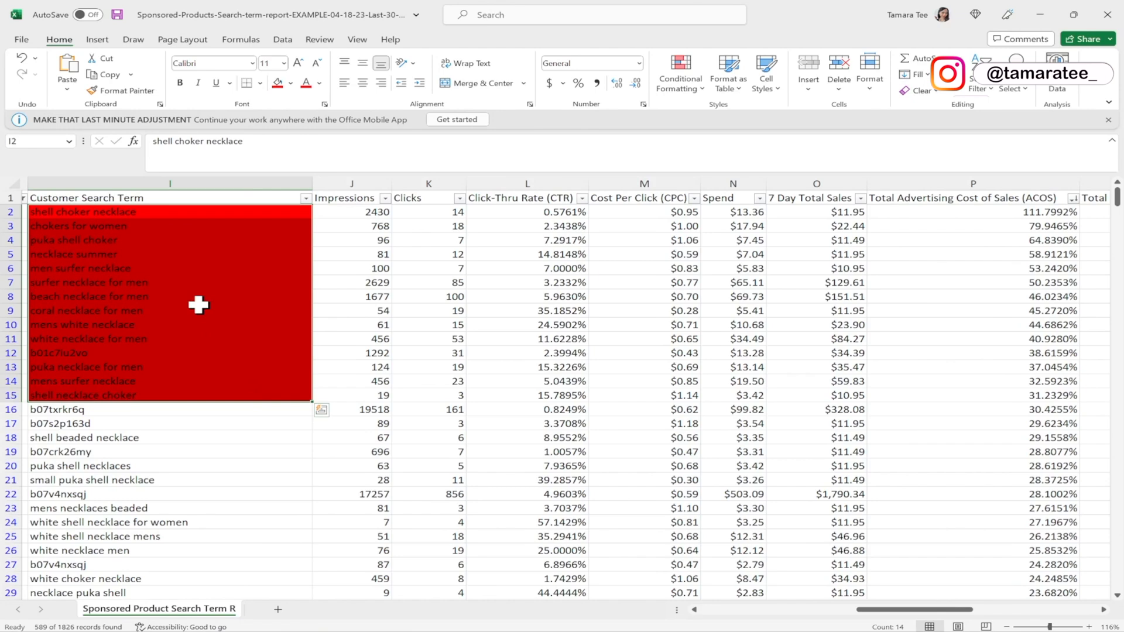
pyautogui.click(292, 392)
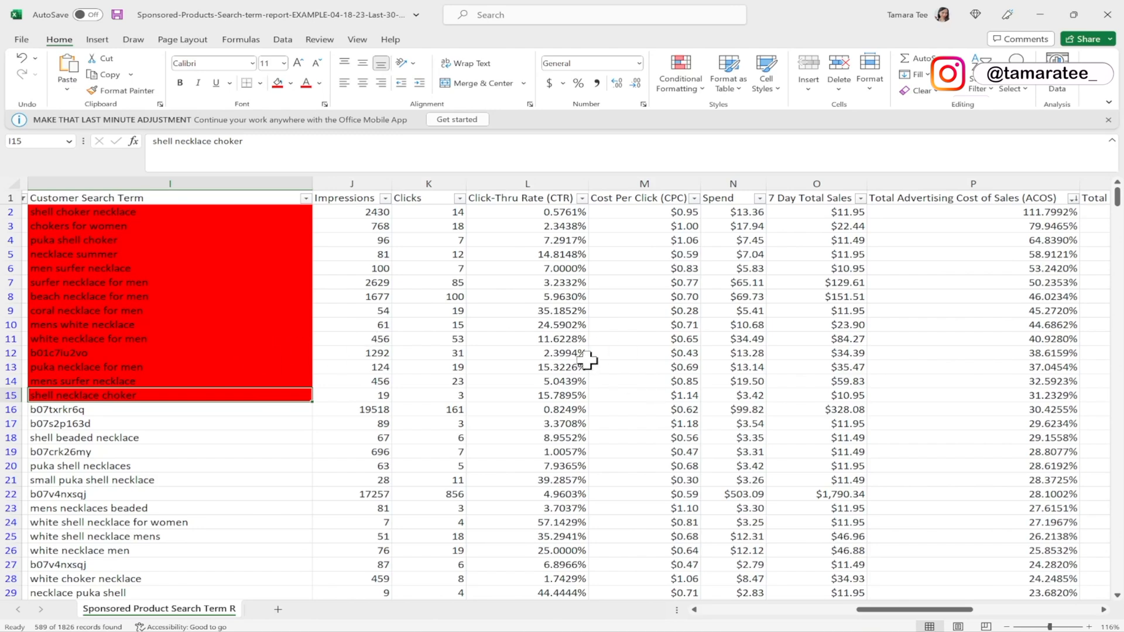
pyautogui.moveTo(437, 213); pyautogui.dragTo(431, 379)
pyautogui.click(378, 285)
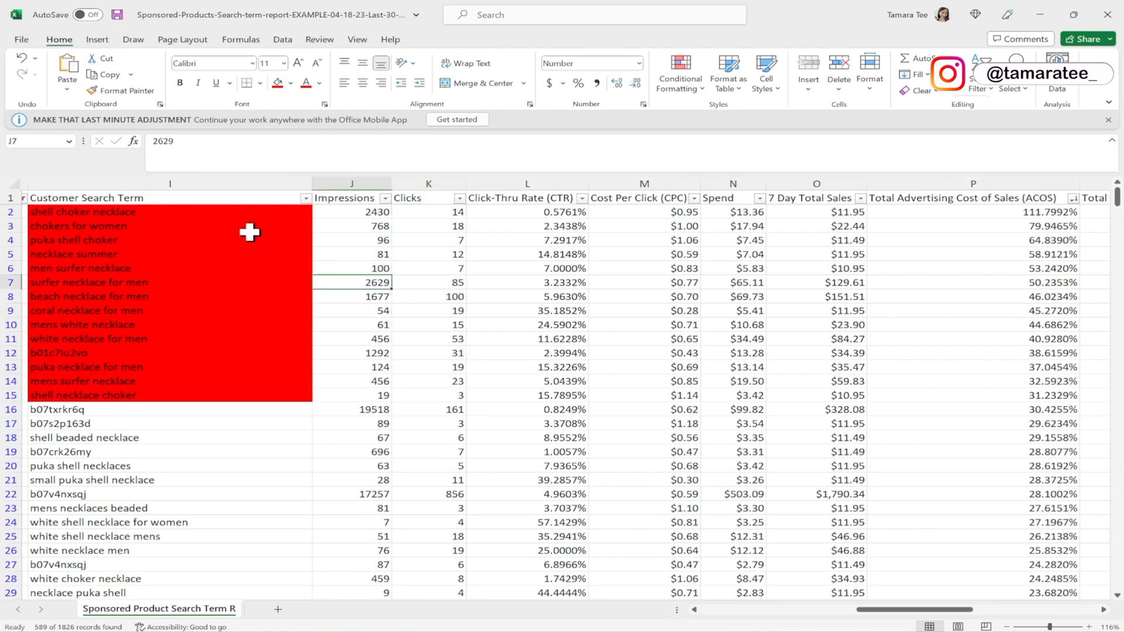
pyautogui.moveTo(240, 214); pyautogui.dragTo(238, 418)
pyautogui.click(450, 338)
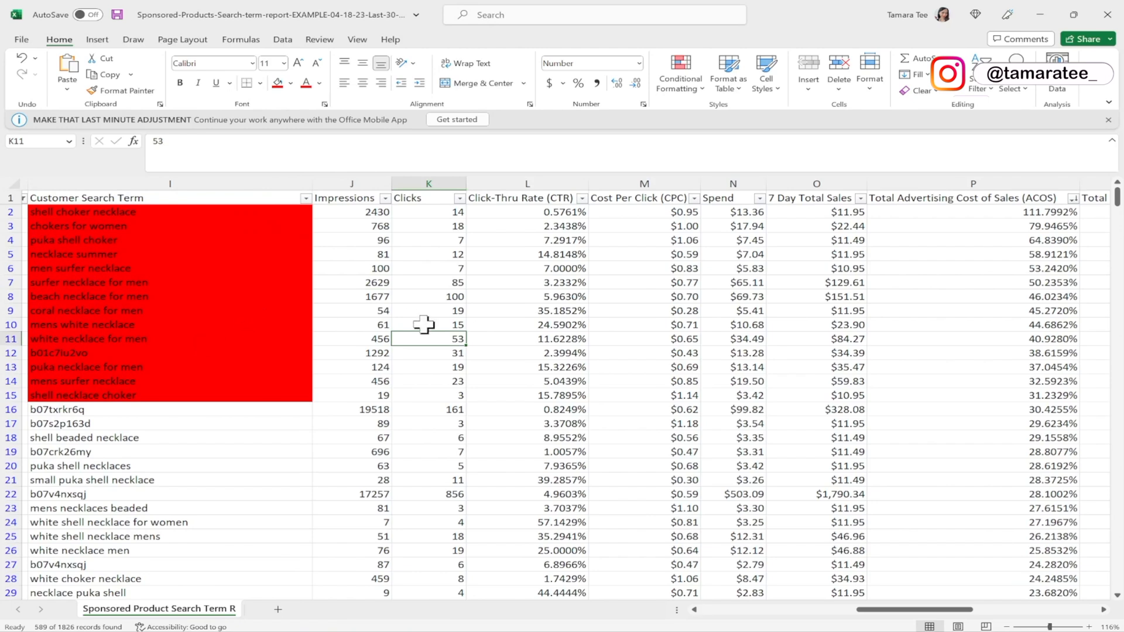
# Compare the ACOS values in P2 to P15 with the clicks and search terms of the red-marked rows
pyautogui.moveTo(922, 213); pyautogui.dragTo(946, 399)
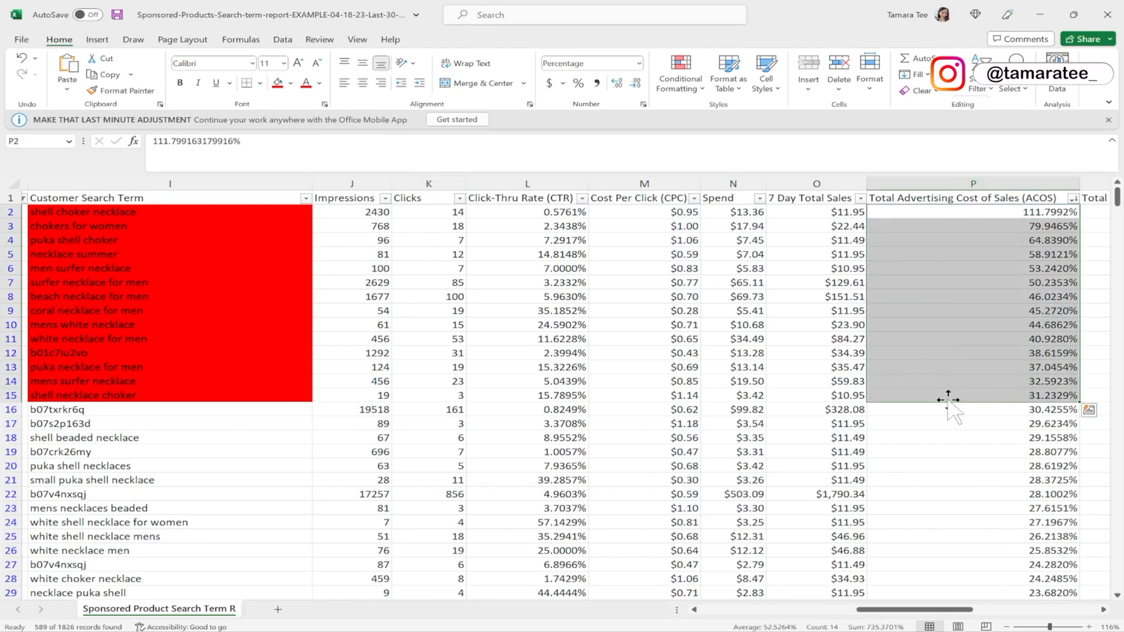
pyautogui.moveTo(199, 212); pyautogui.dragTo(209, 404)
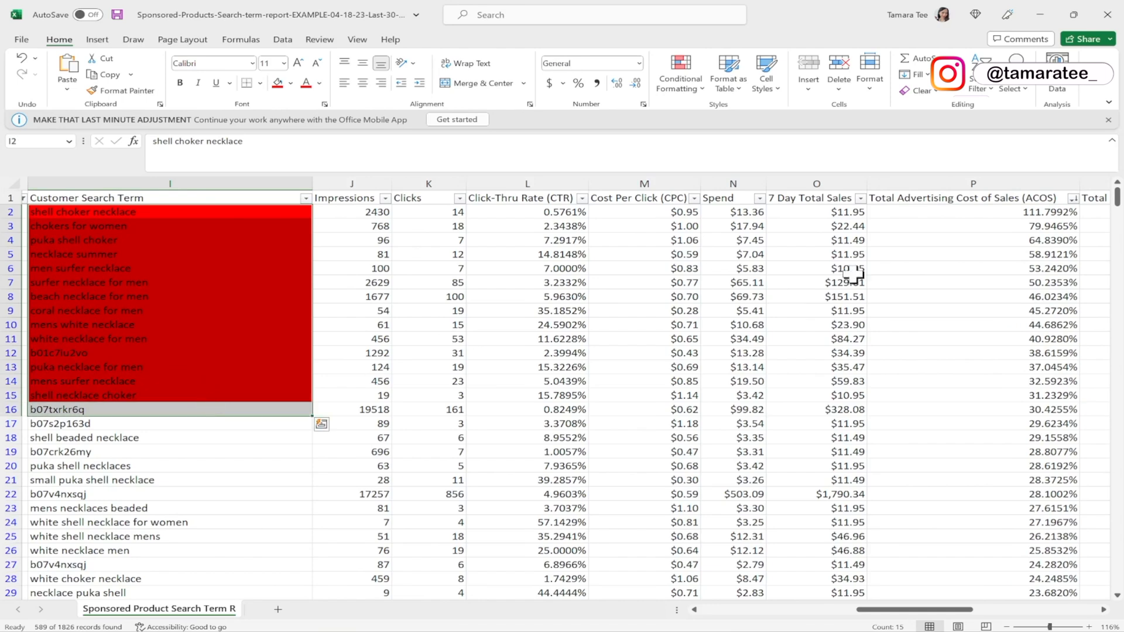
pyautogui.click(923, 213)
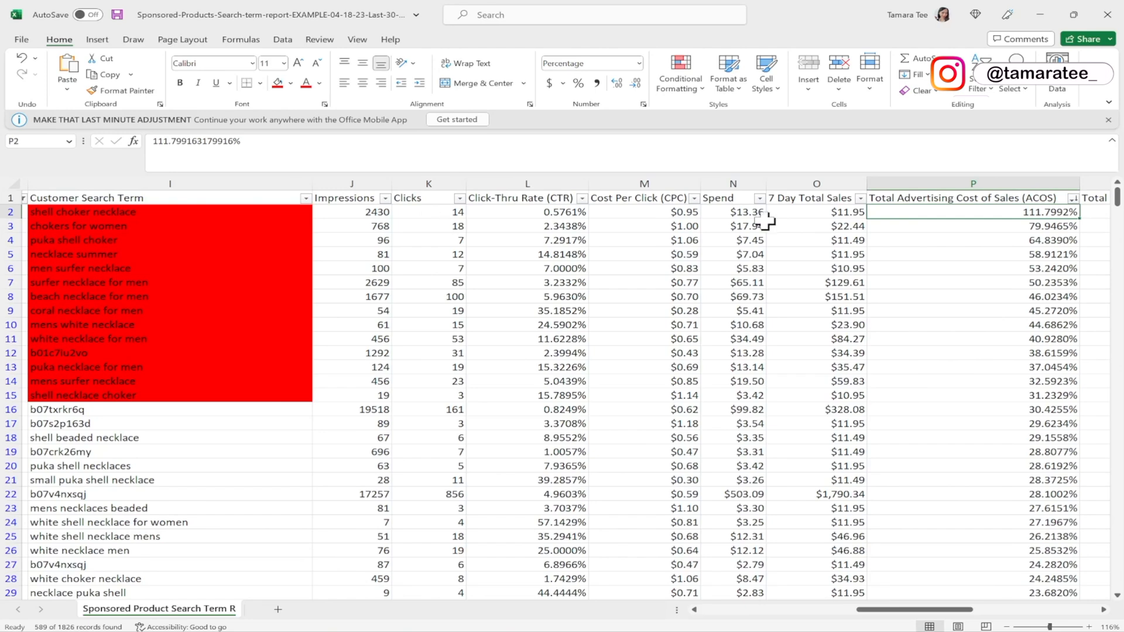
pyautogui.moveTo(913, 212); pyautogui.dragTo(930, 395)
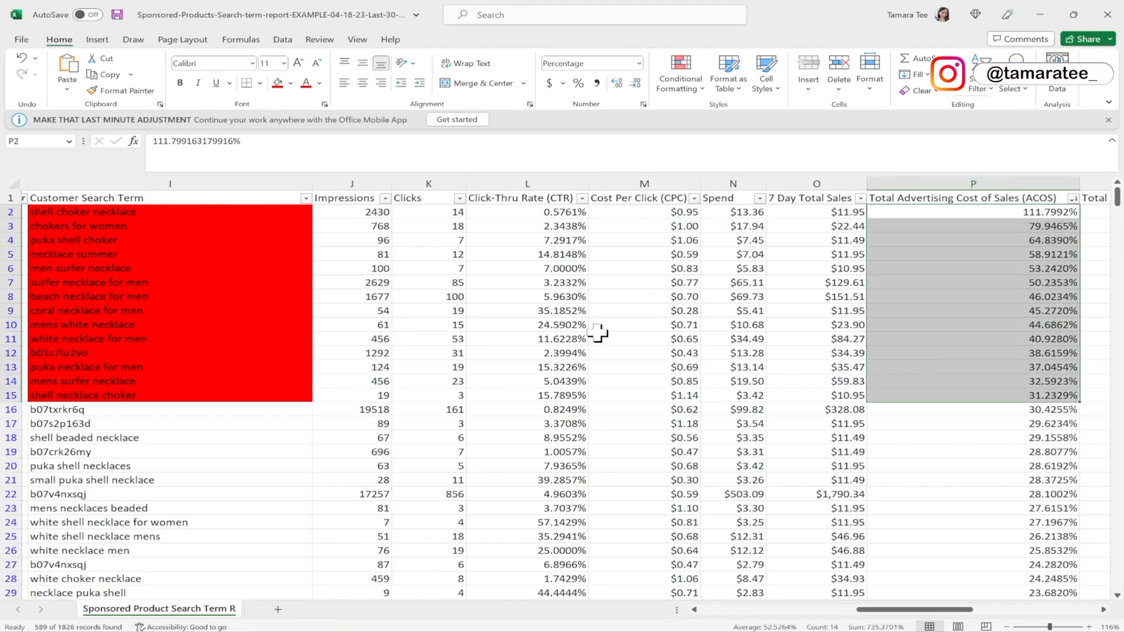
pyautogui.moveTo(457, 212); pyautogui.dragTo(436, 403)
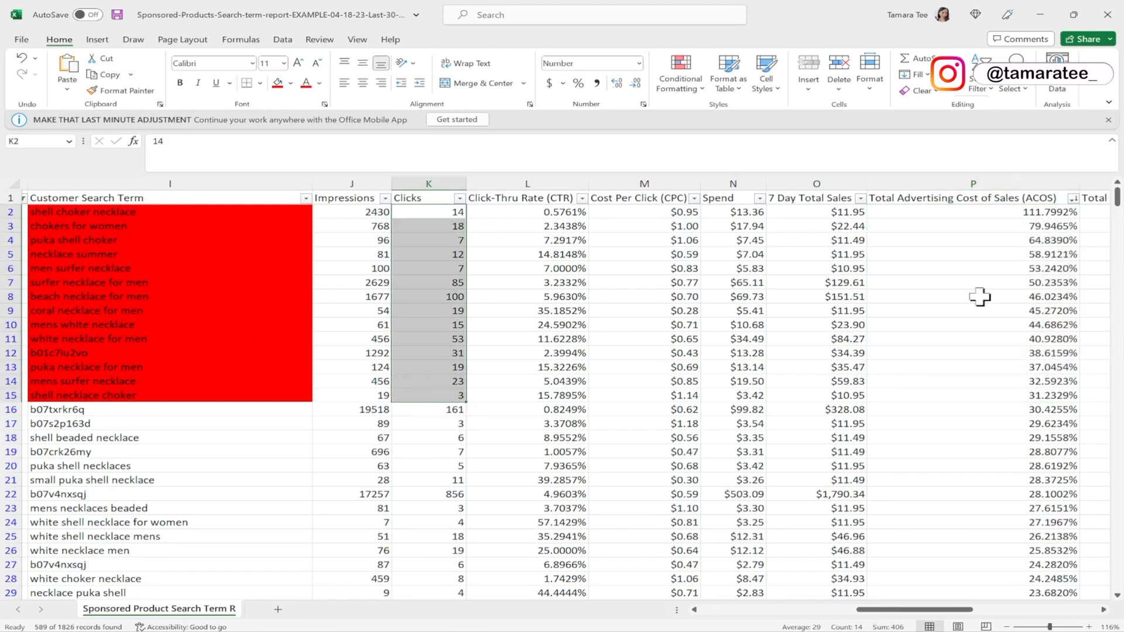
pyautogui.click(974, 213)
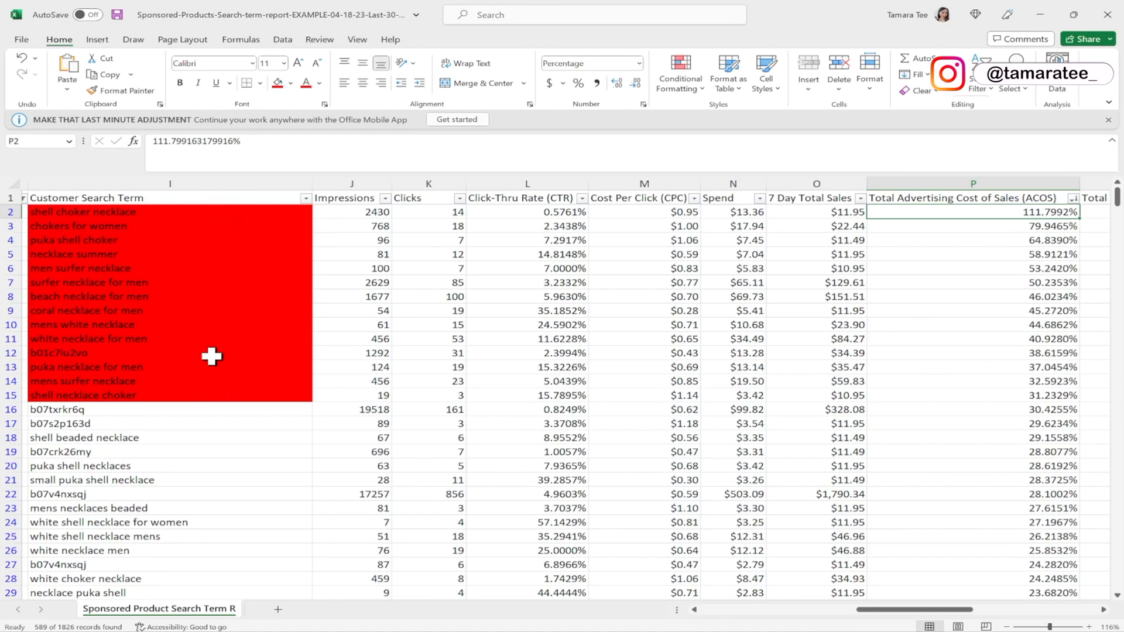
pyautogui.click(218, 392)
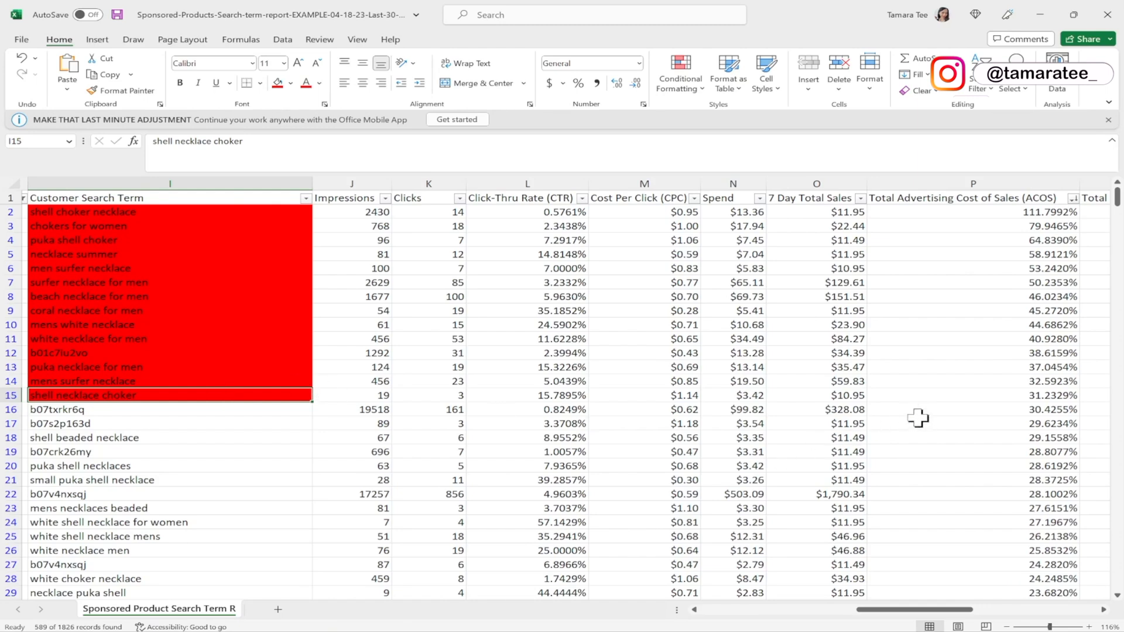
# Examine the unmarked search terms from row 16 down together with their ACOS values
pyautogui.scroll(-2, 918, 418)
pyautogui.moveTo(947, 367); pyautogui.dragTo(968, 574)
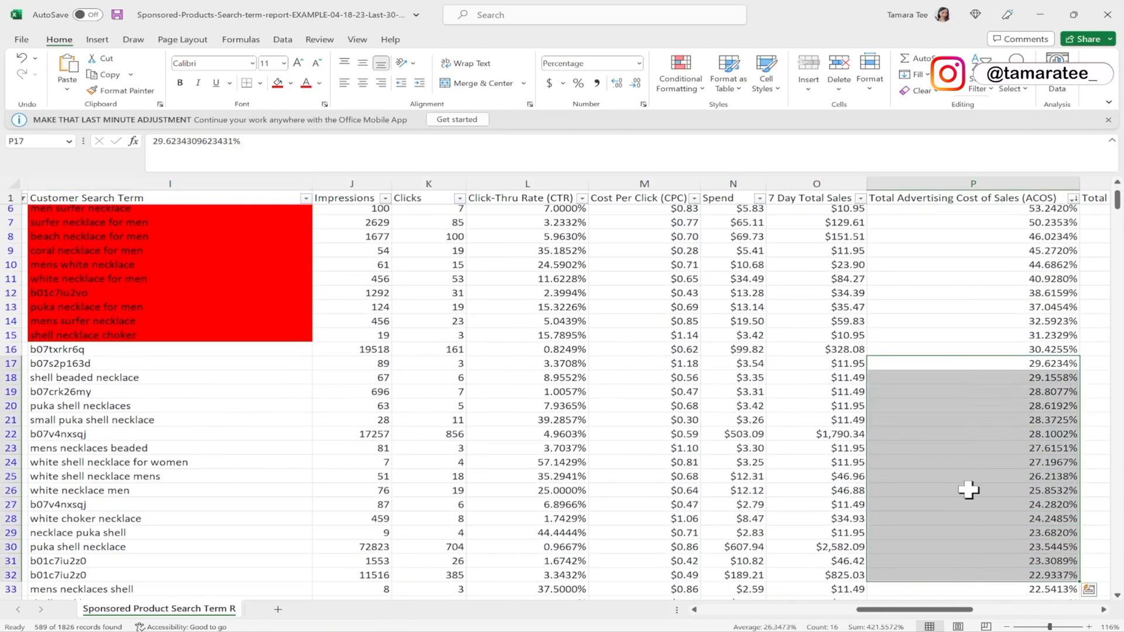
pyautogui.scroll(-2, 961, 446)
pyautogui.moveTo(264, 292); pyautogui.dragTo(294, 587)
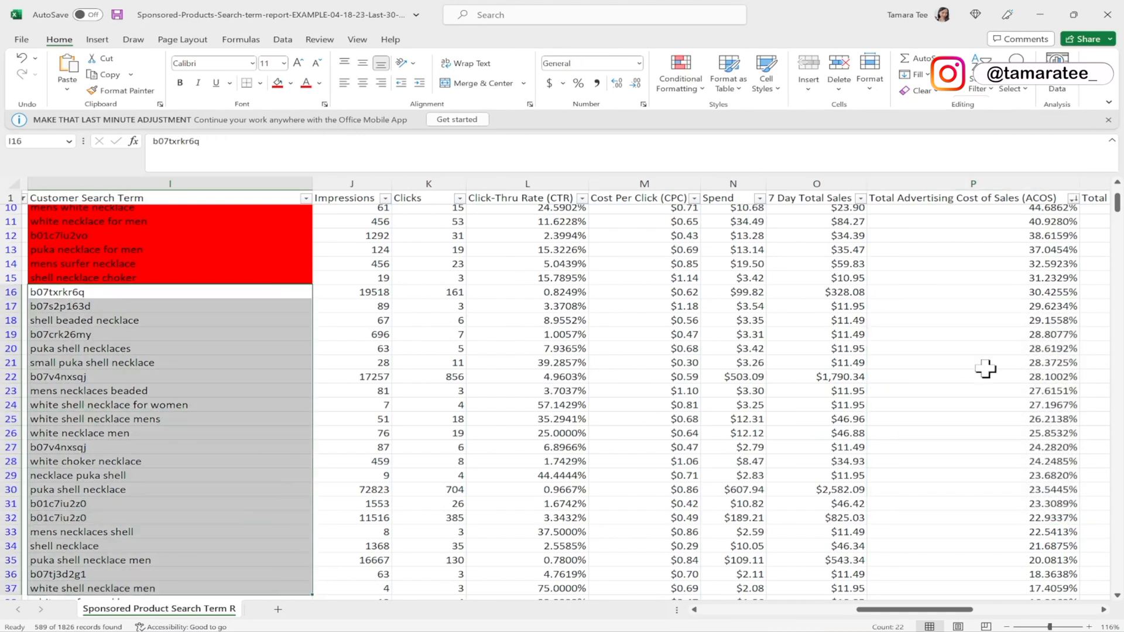
pyautogui.click(990, 305)
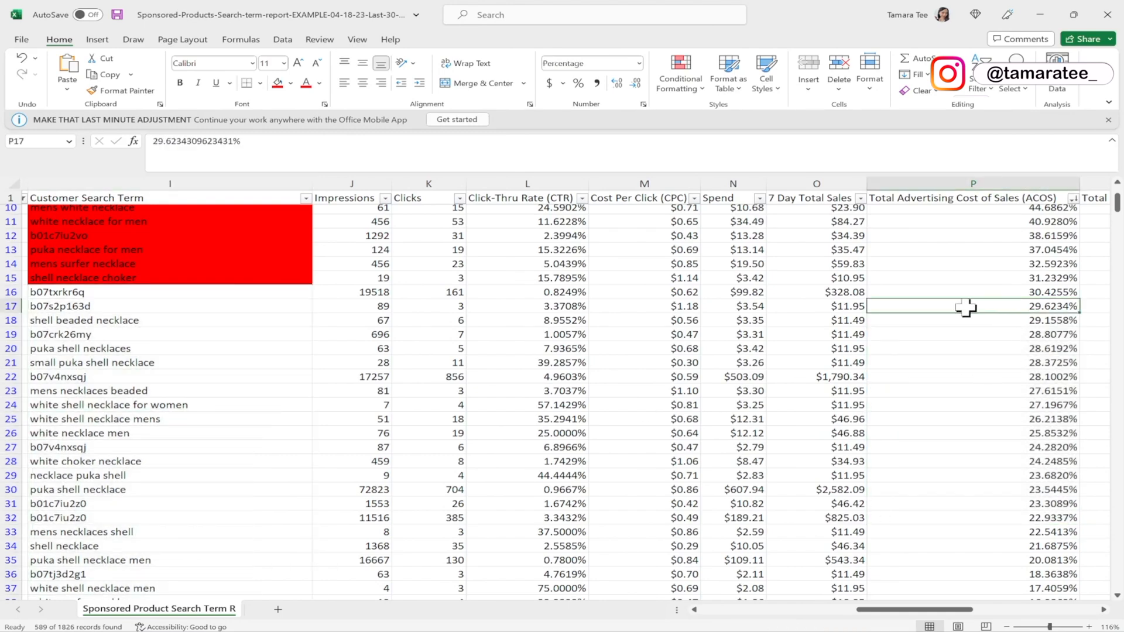
pyautogui.moveTo(265, 292); pyautogui.dragTo(255, 530)
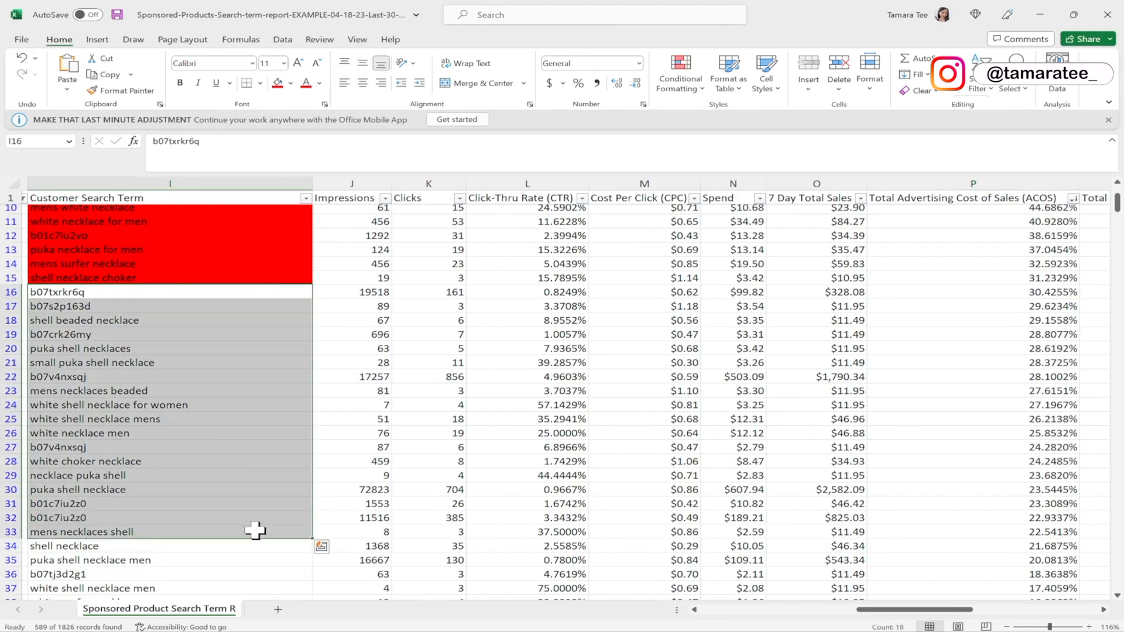
# Highlight the term "small puka shell necklace" in I21, compare it with the Amazon necklace listings in the browser, and return to Excel
pyautogui.click(215, 419)
pyautogui.click(189, 363)
pyautogui.click(297, 150)
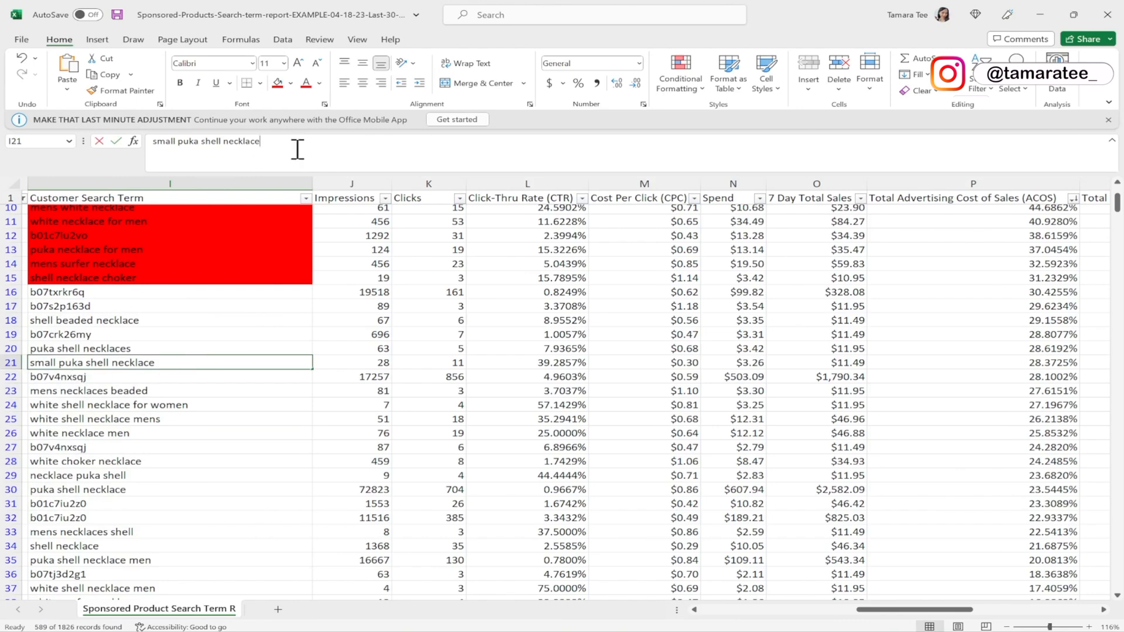
pyautogui.moveTo(298, 149); pyautogui.dragTo(149, 142)
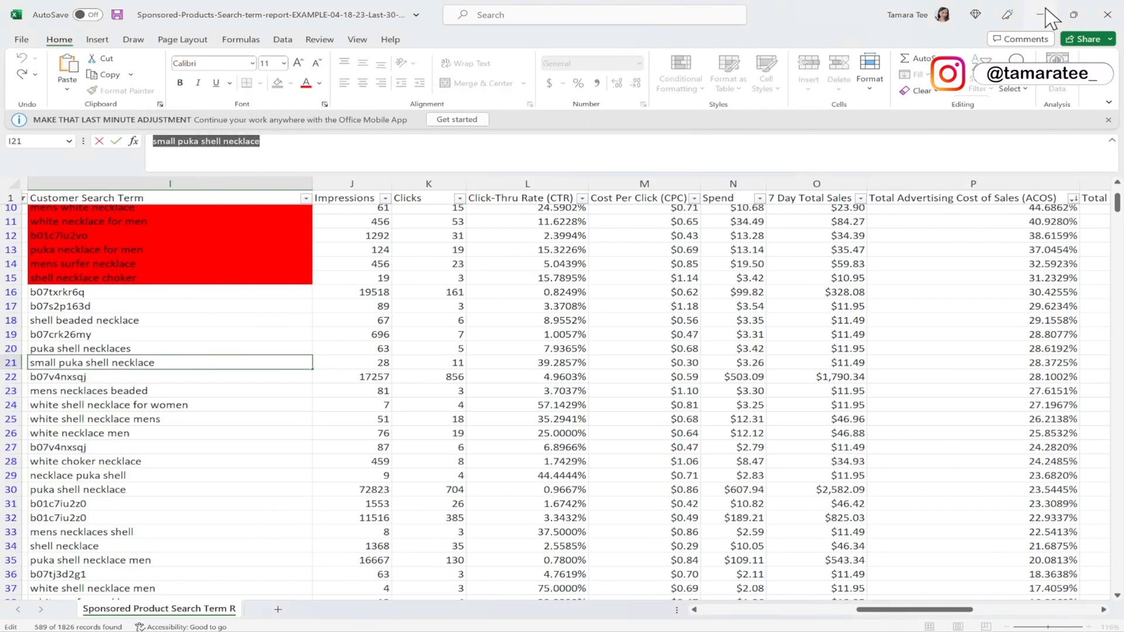
pyautogui.click(1045, 13)
pyautogui.scroll(-4, 584, 438)
pyautogui.scroll(-10, 585, 442)
pyautogui.scroll(3, 632, 339)
pyautogui.scroll(1, 634, 344)
pyautogui.click(860, 630)
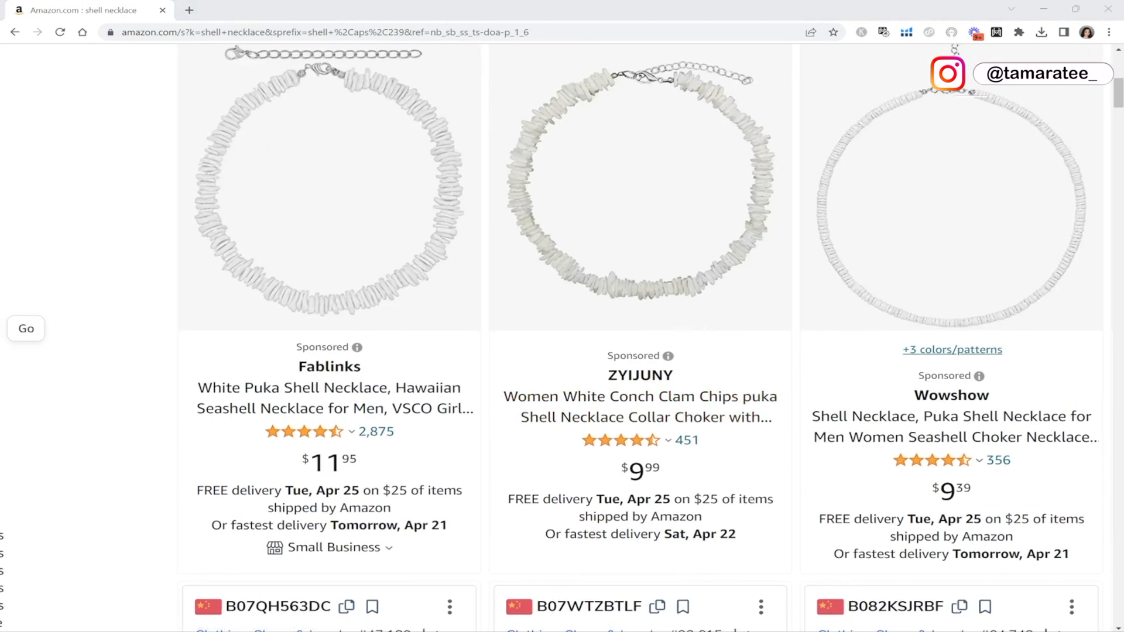
# Review the unmarked search terms and their ACOS from row 16 down, and return to the red-marked term "mens surfer necklace"
pyautogui.moveTo(164, 287); pyautogui.dragTo(173, 560)
pyautogui.click(234, 375)
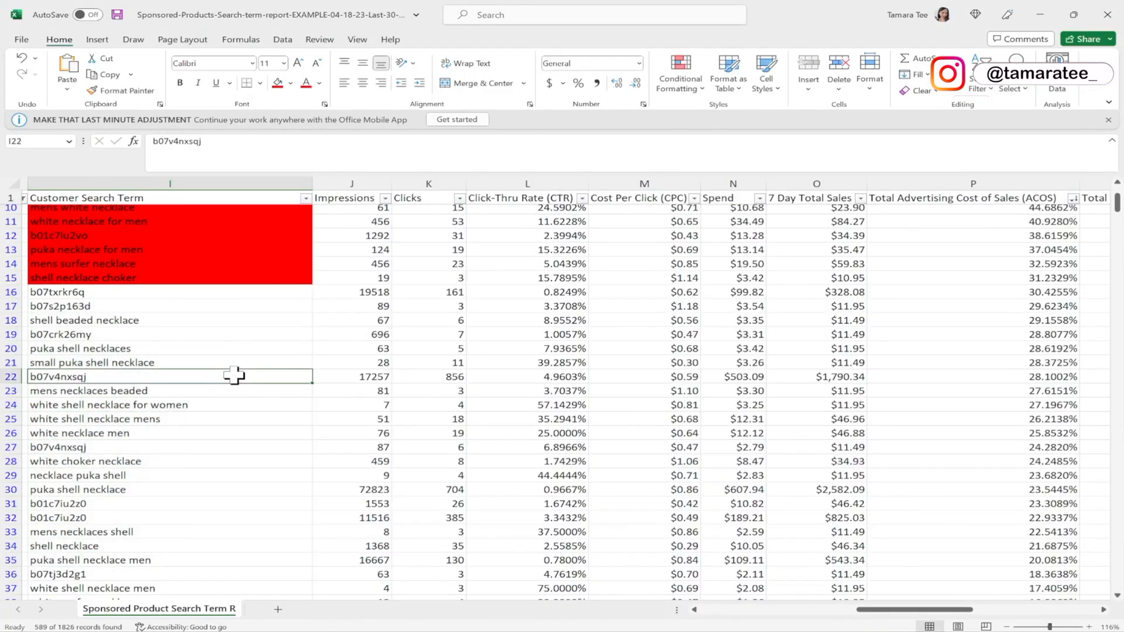
pyautogui.click(936, 293)
pyautogui.click(941, 306)
pyautogui.moveTo(941, 306); pyautogui.dragTo(970, 527)
pyautogui.click(817, 348)
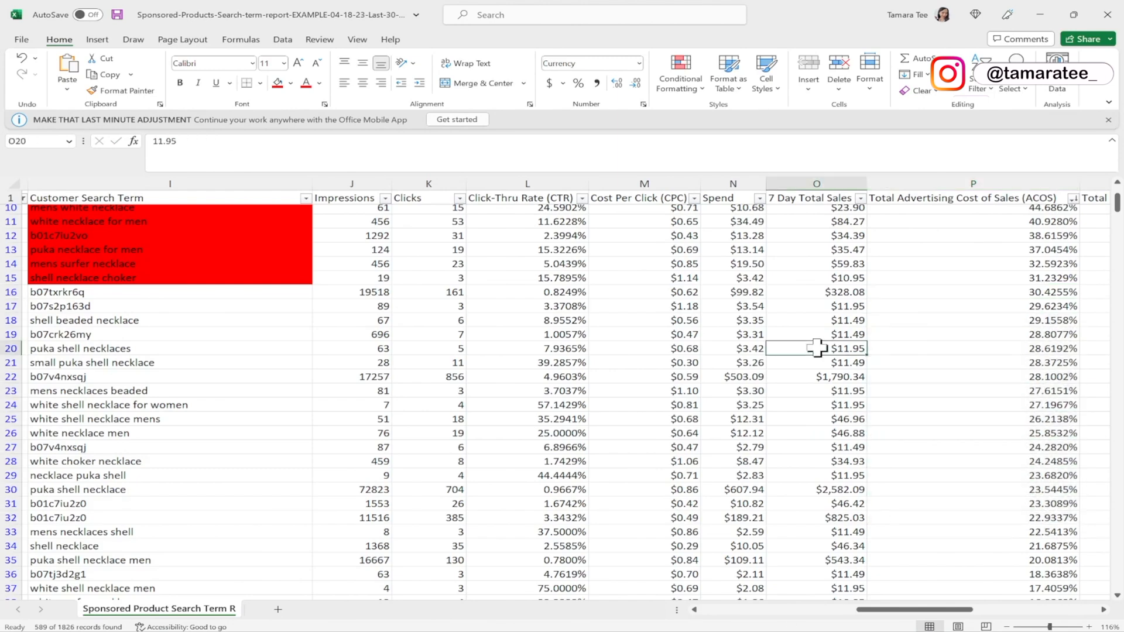
pyautogui.scroll(3, 817, 348)
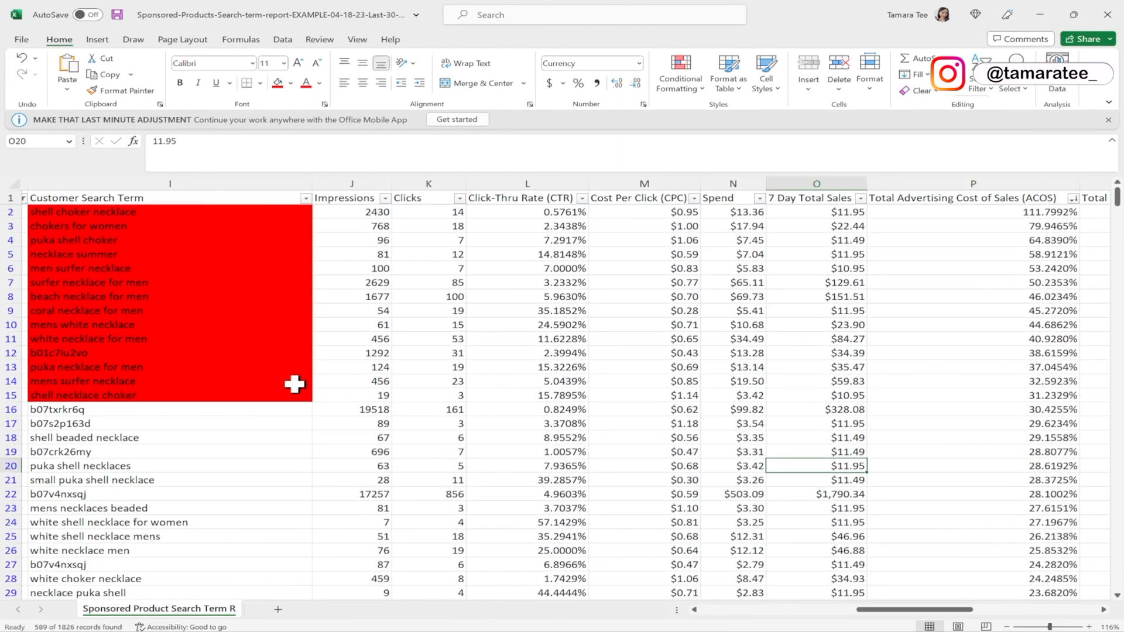
pyautogui.click(227, 383)
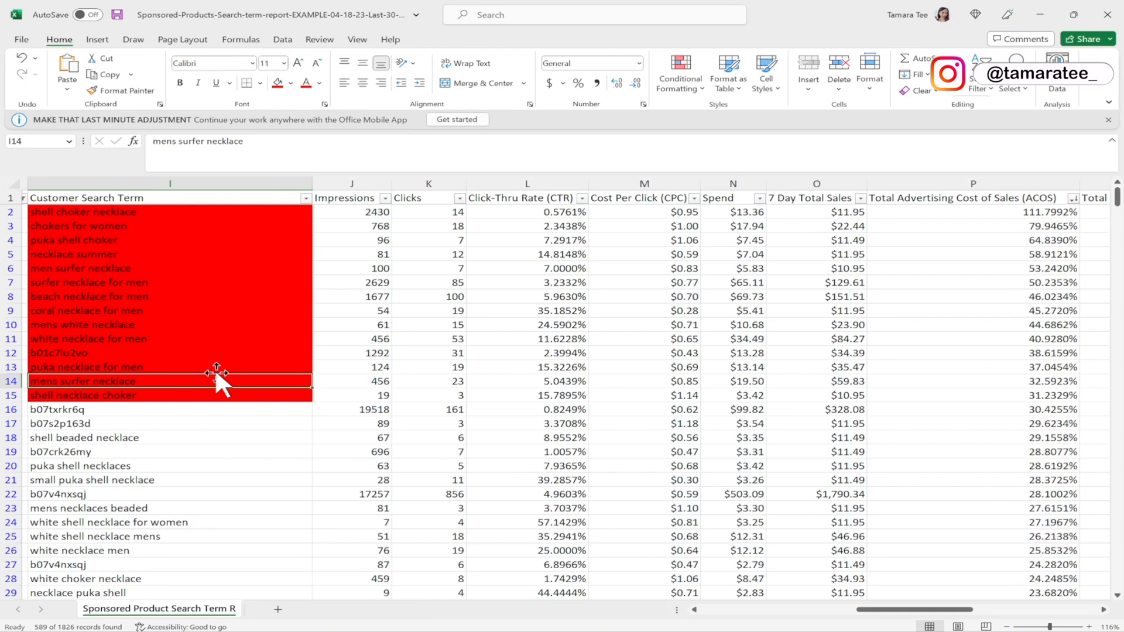
# Look at the Amazon shell necklace listings in the browser and return to the search term report in Excel
pyautogui.click(1039, 14)
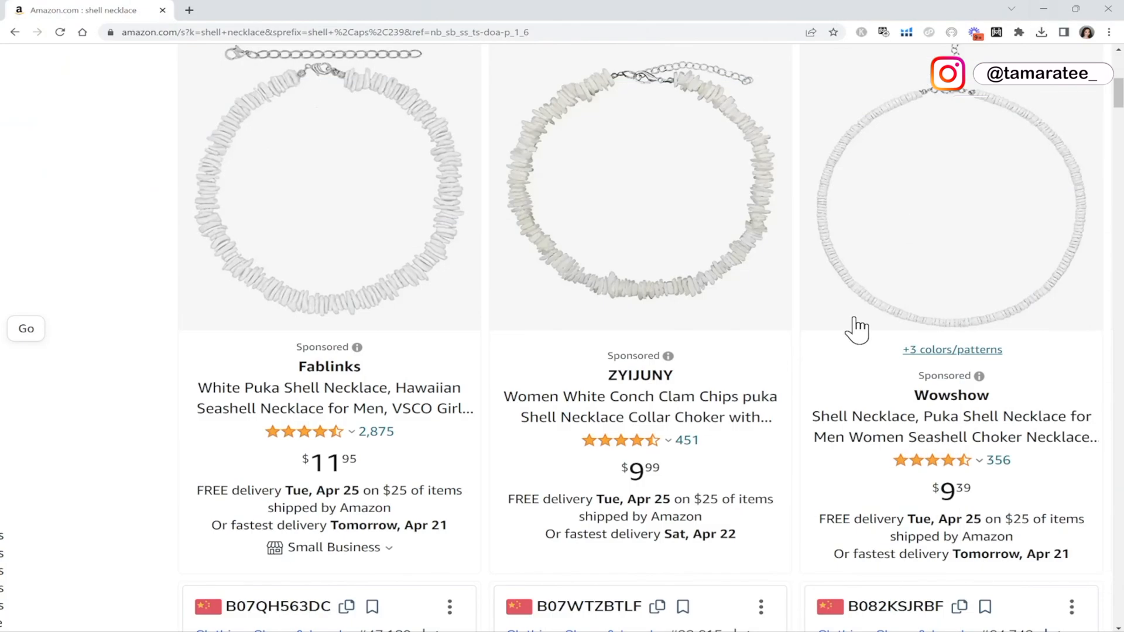
pyautogui.scroll(1, 856, 330)
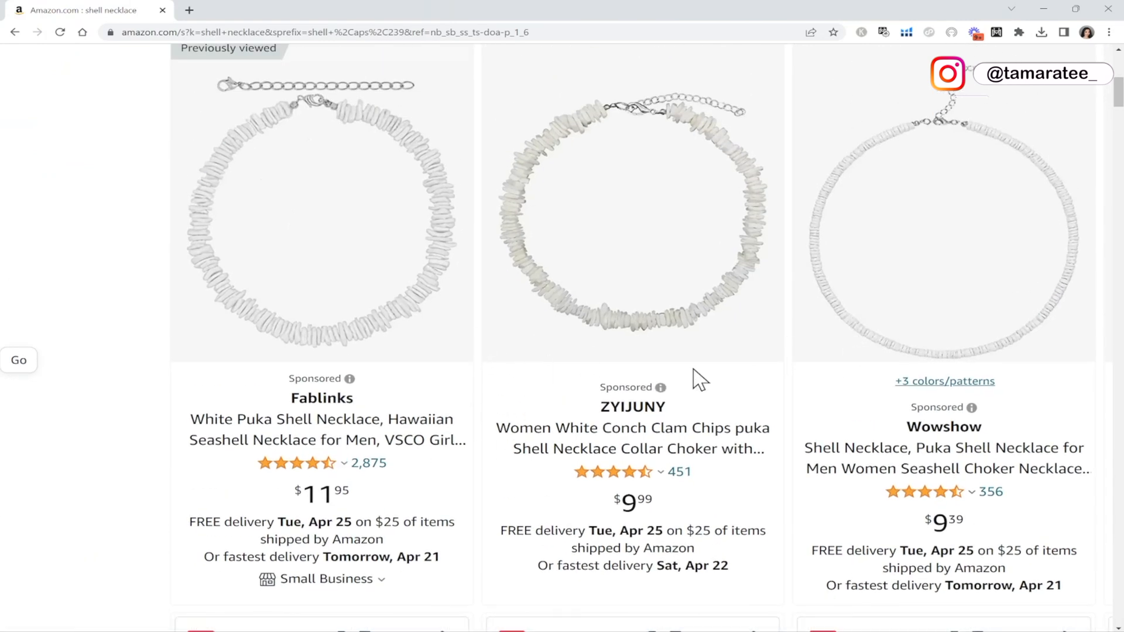
pyautogui.click(889, 631)
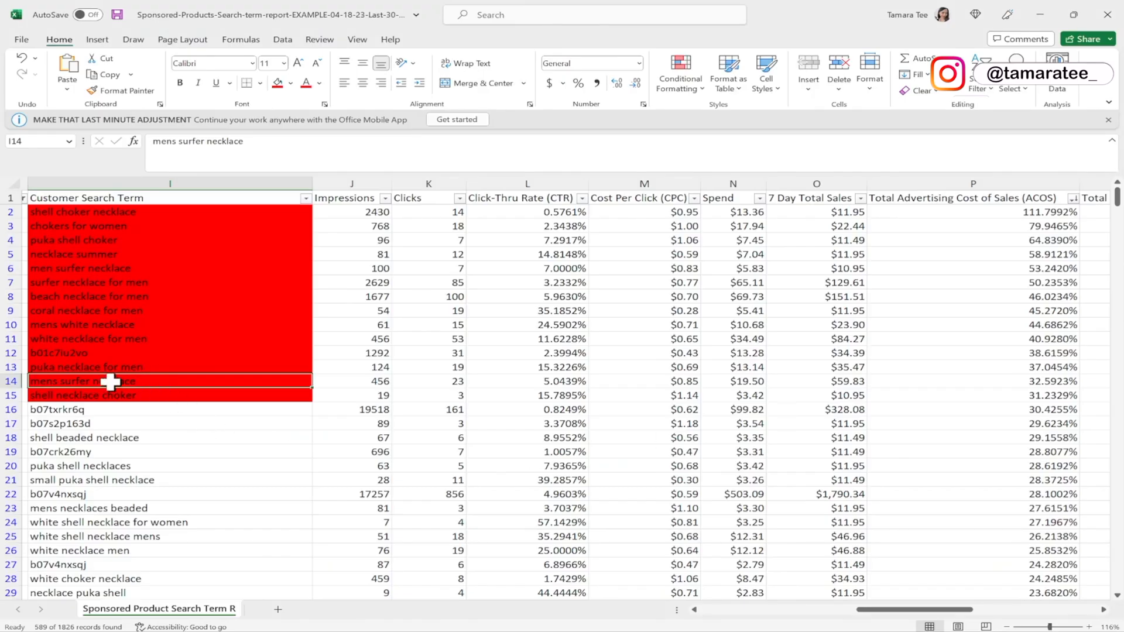
# Try adding "big" after the term "mens surfer necklace" in I14, and highlight the word "mens" within the term
pyautogui.moveTo(243, 141); pyautogui.dragTo(151, 144)
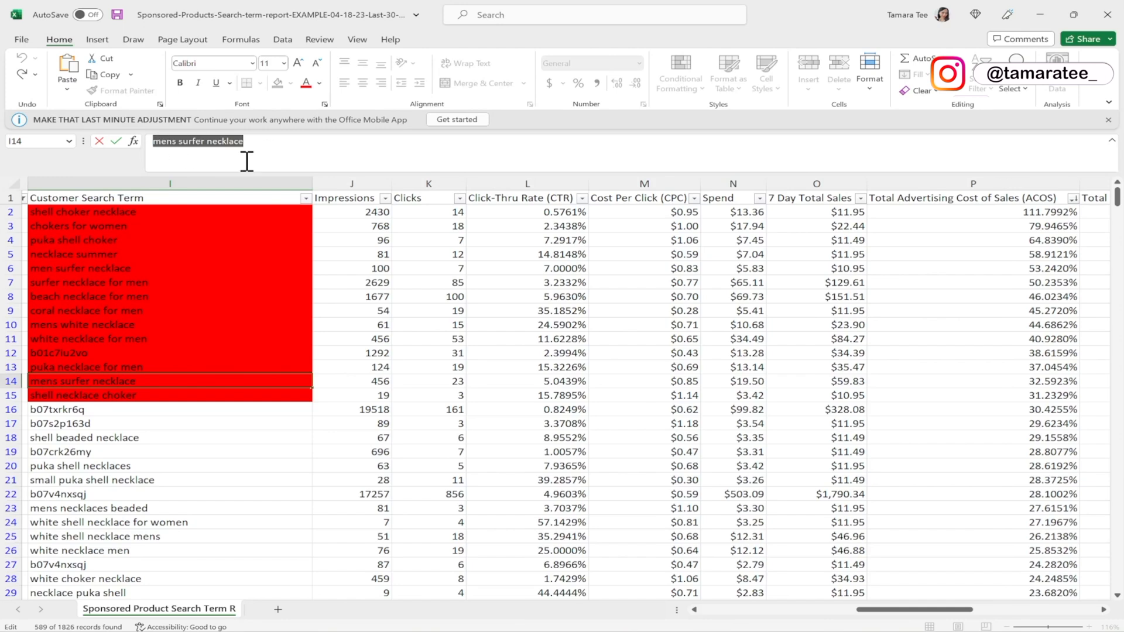
pyautogui.click(272, 143)
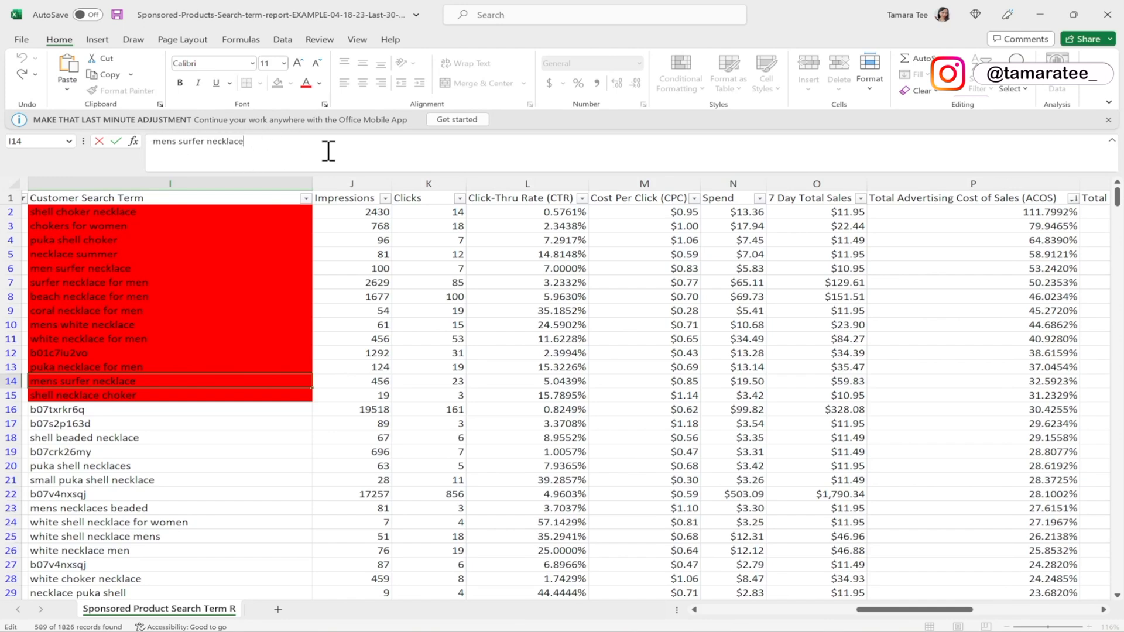
pyautogui.moveTo(283, 146); pyautogui.dragTo(146, 149)
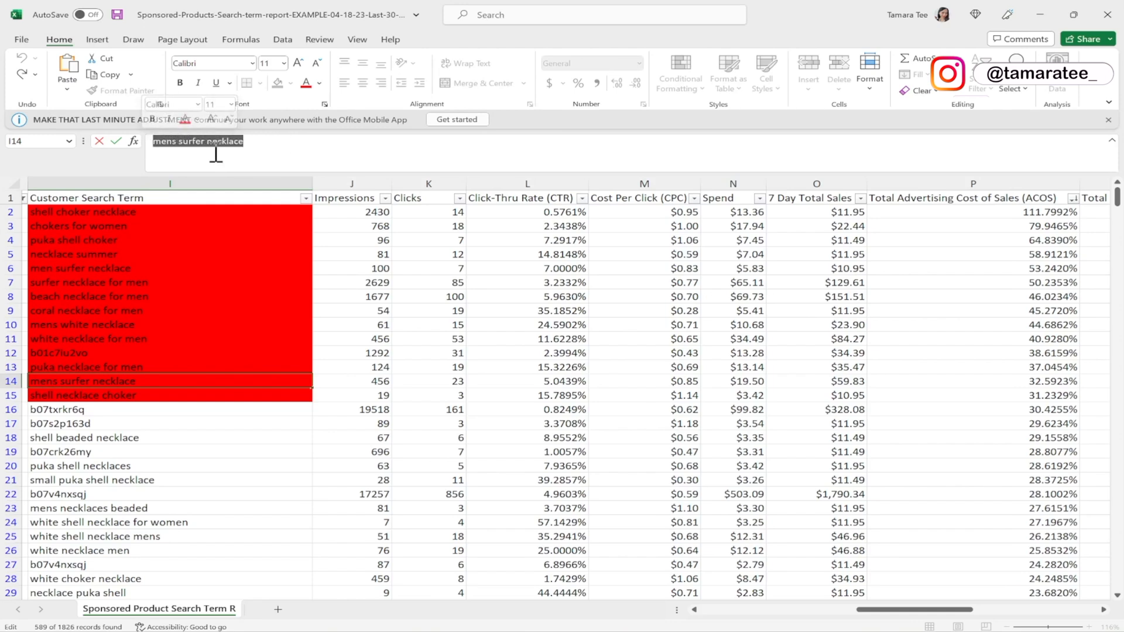
pyautogui.click(285, 149)
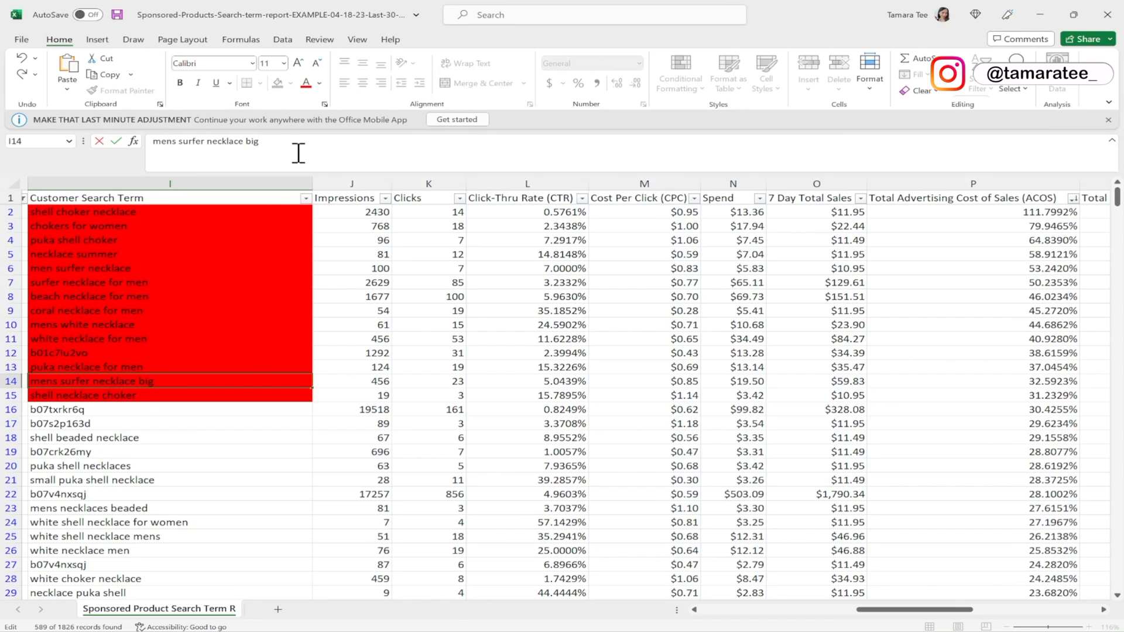
pyautogui.moveTo(289, 150); pyautogui.dragTo(242, 143)
pyautogui.click(176, 143)
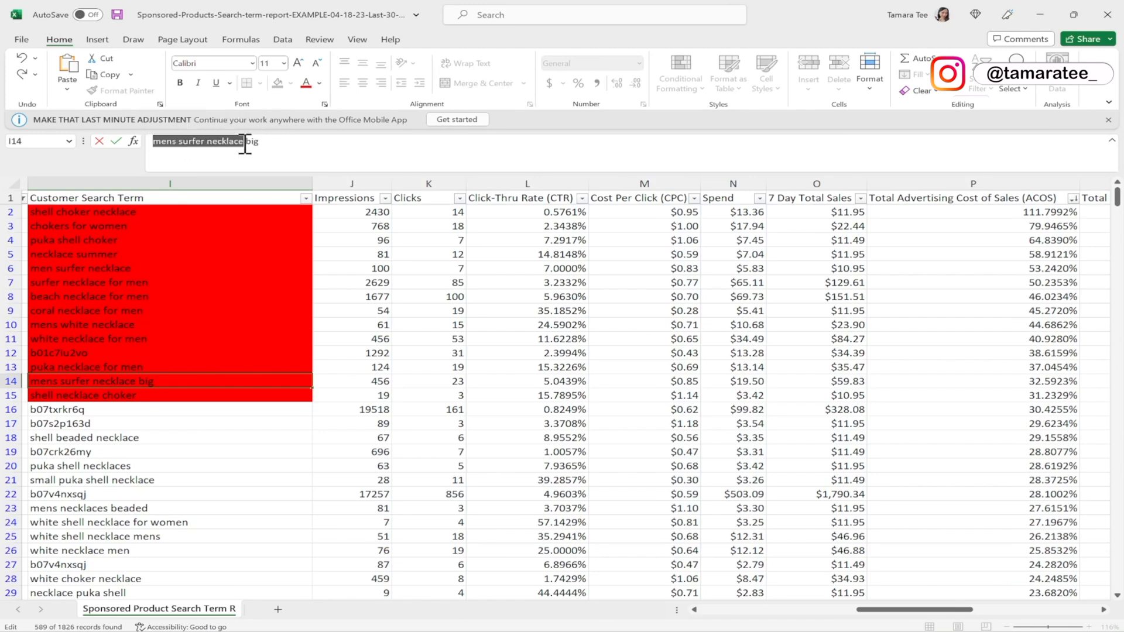
pyautogui.click(426, 157)
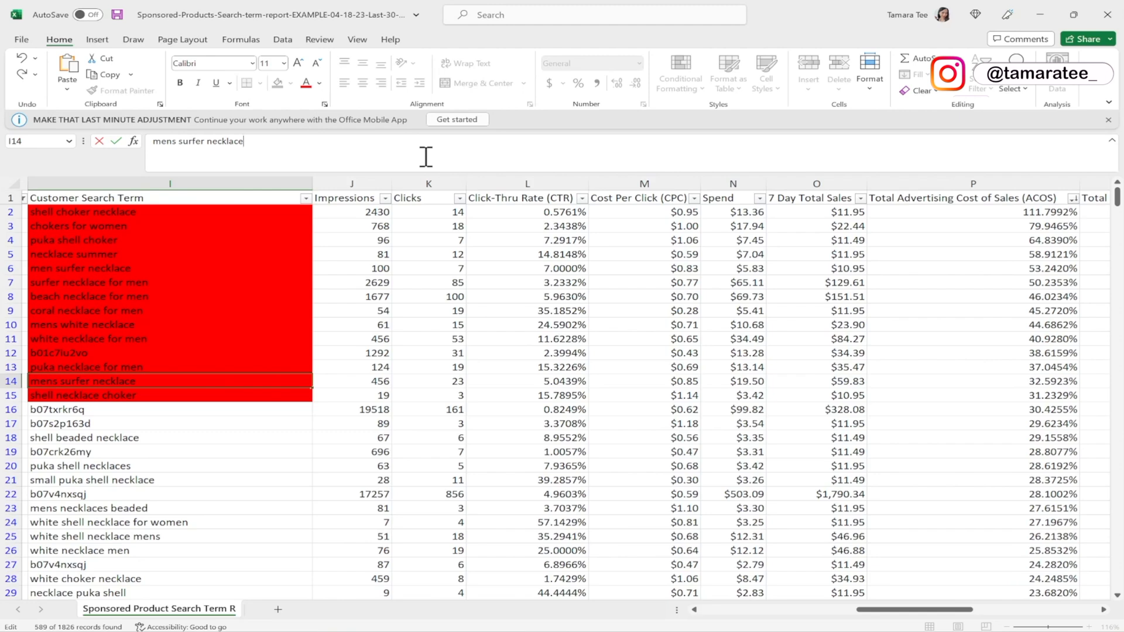
pyautogui.click(240, 376)
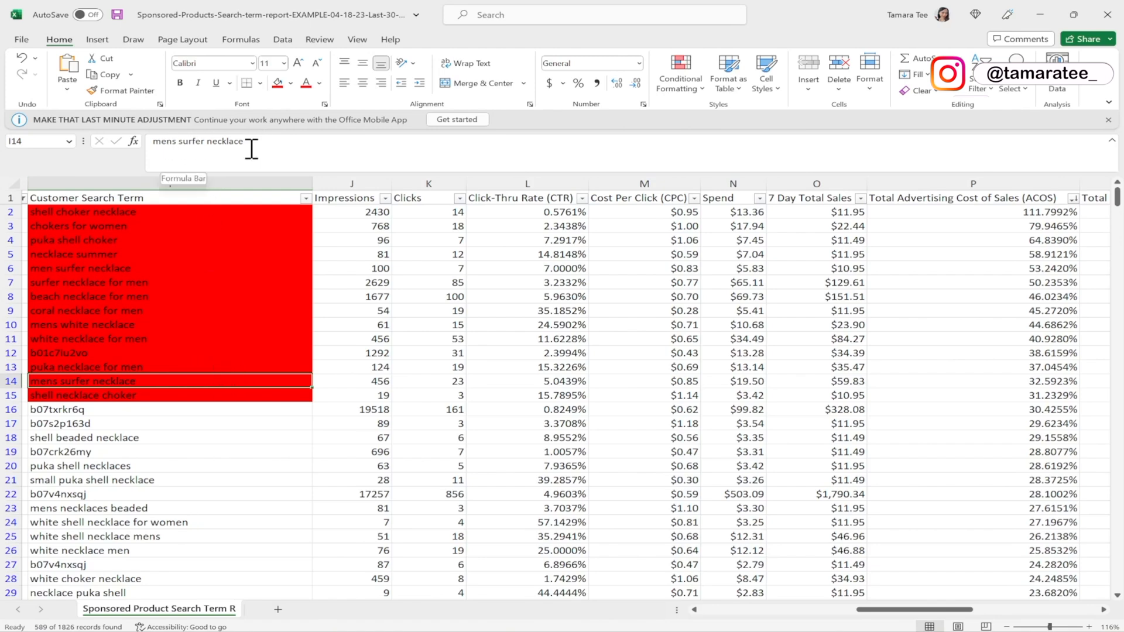
pyautogui.doubleClick(168, 144)
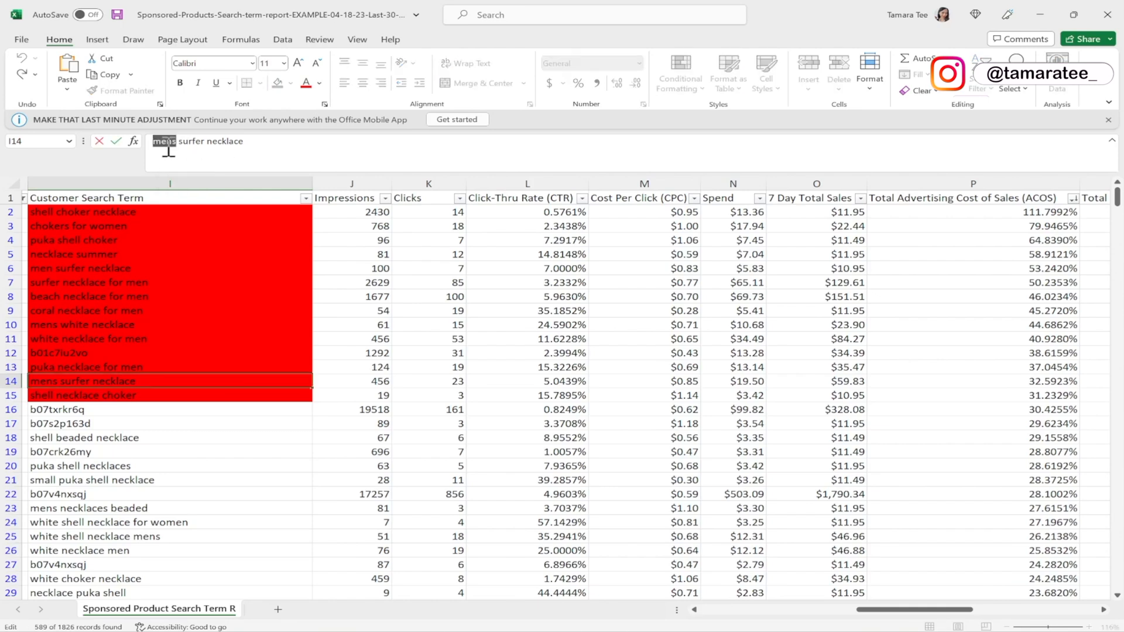
pyautogui.click(269, 381)
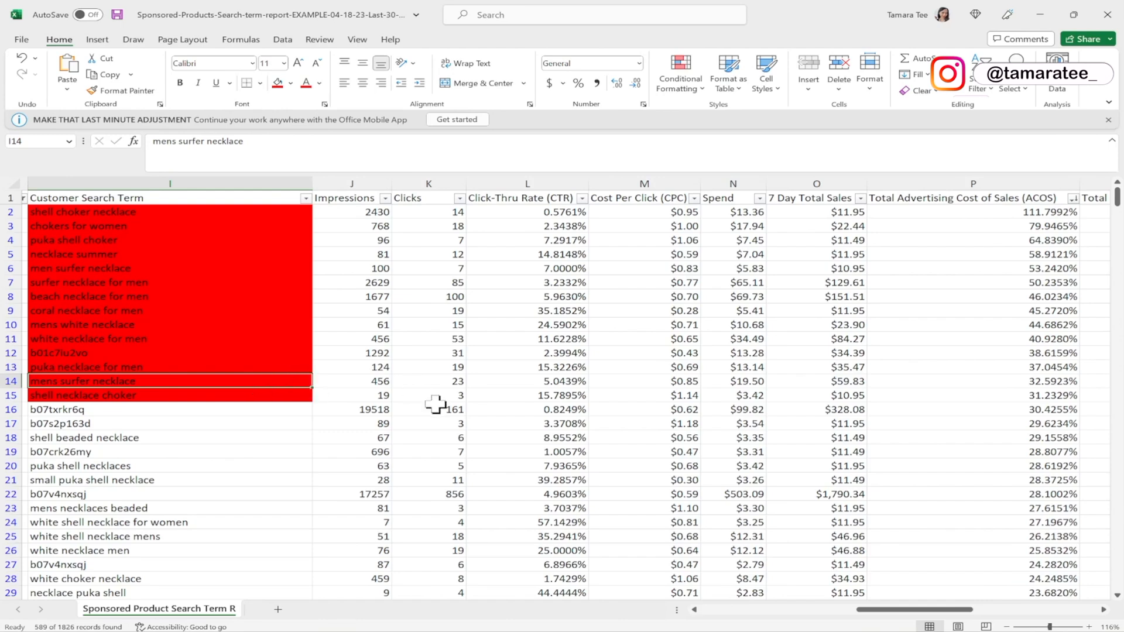
# Compare the red-marked search terms in I2 to I15 with their ACOS values in P2 to P15
pyautogui.moveTo(296, 211); pyautogui.dragTo(296, 393)
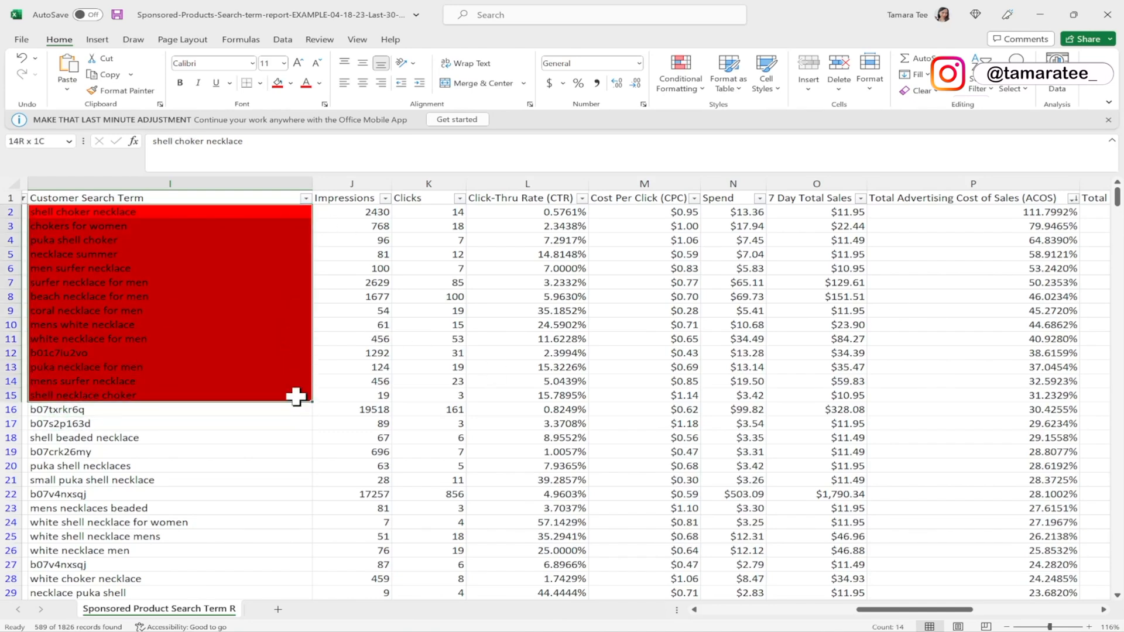
pyautogui.moveTo(998, 212); pyautogui.dragTo(997, 394)
pyautogui.click(825, 310)
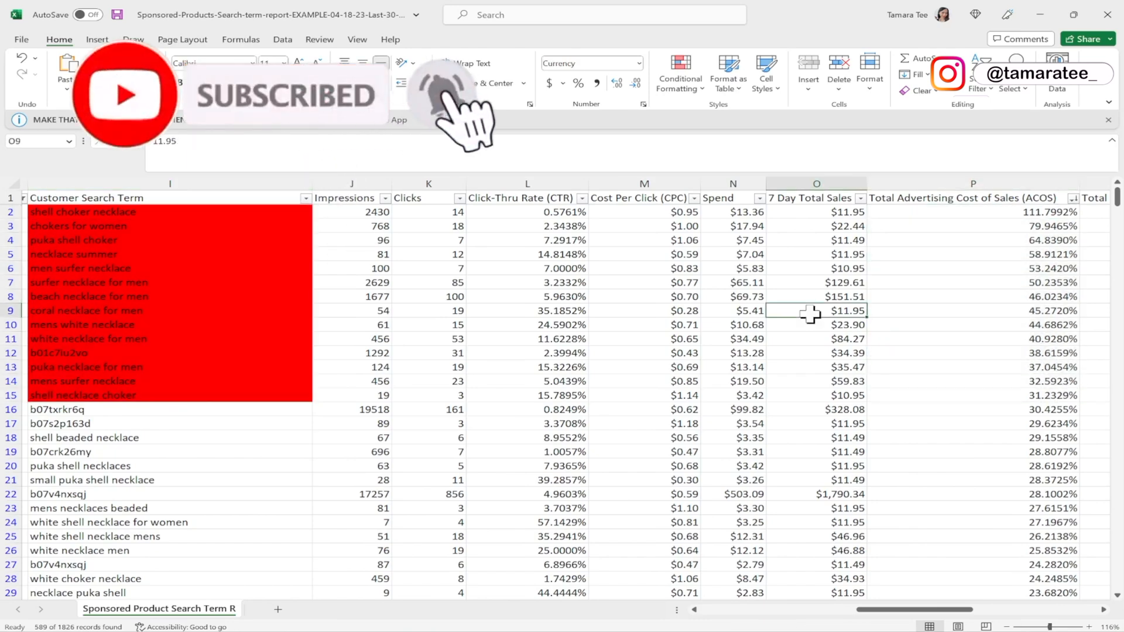
# Sort the report by Spend from largest to smallest
pyautogui.click(746, 213)
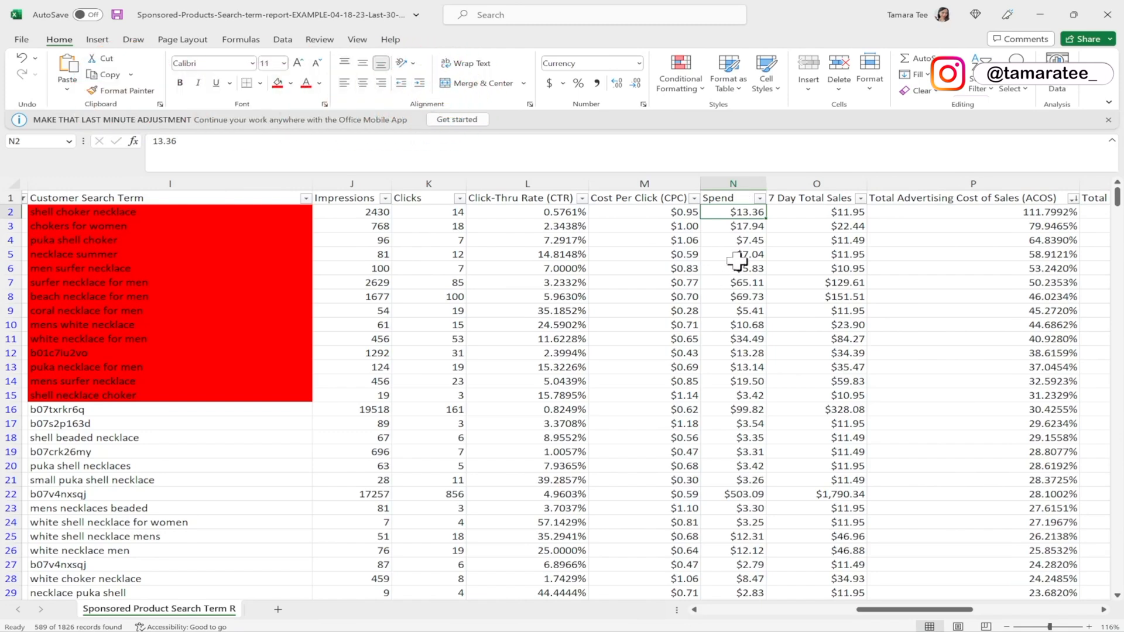
pyautogui.click(760, 199)
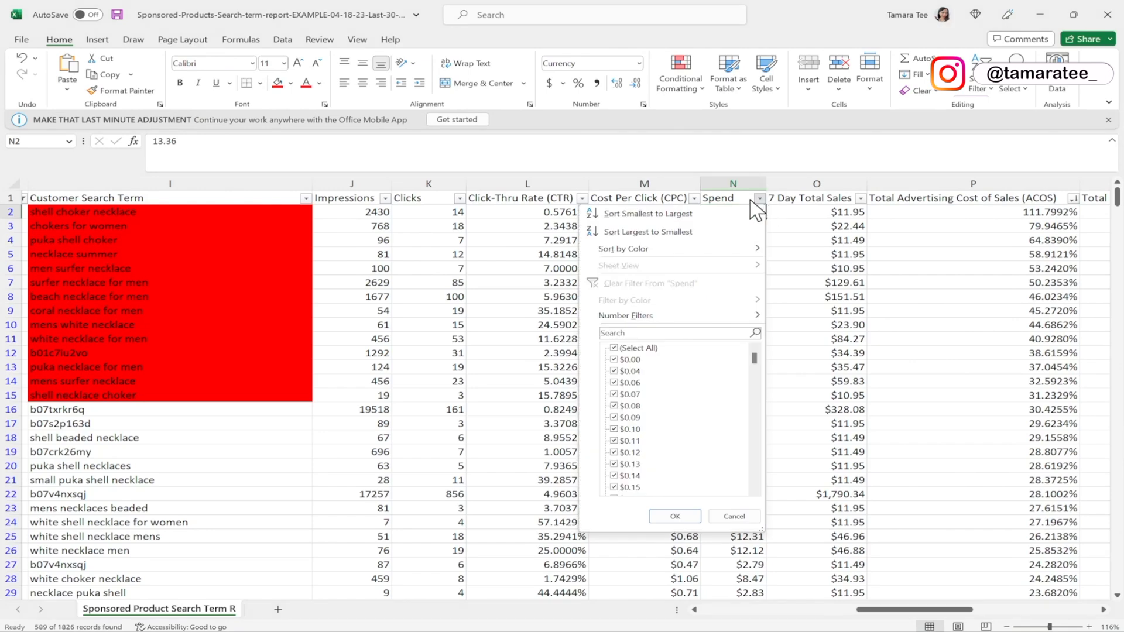
pyautogui.press('Escape')
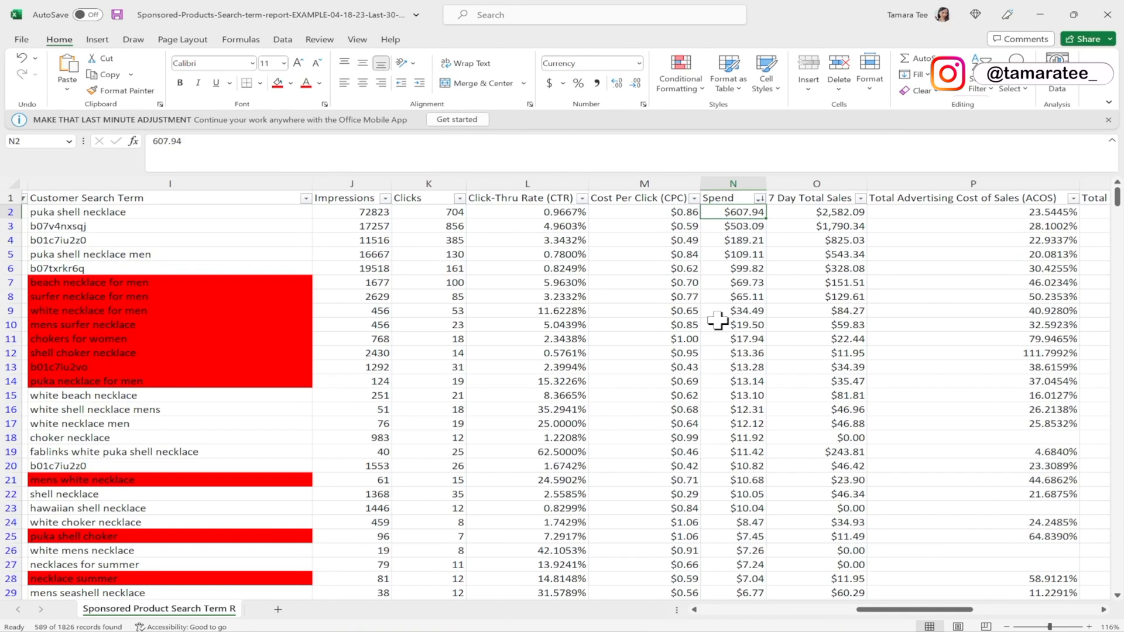
# Compare the ACOS and Spend columns, check both for "puka shell necklace" in row 2, and select the ASIN term in I3
pyautogui.click(973, 183)
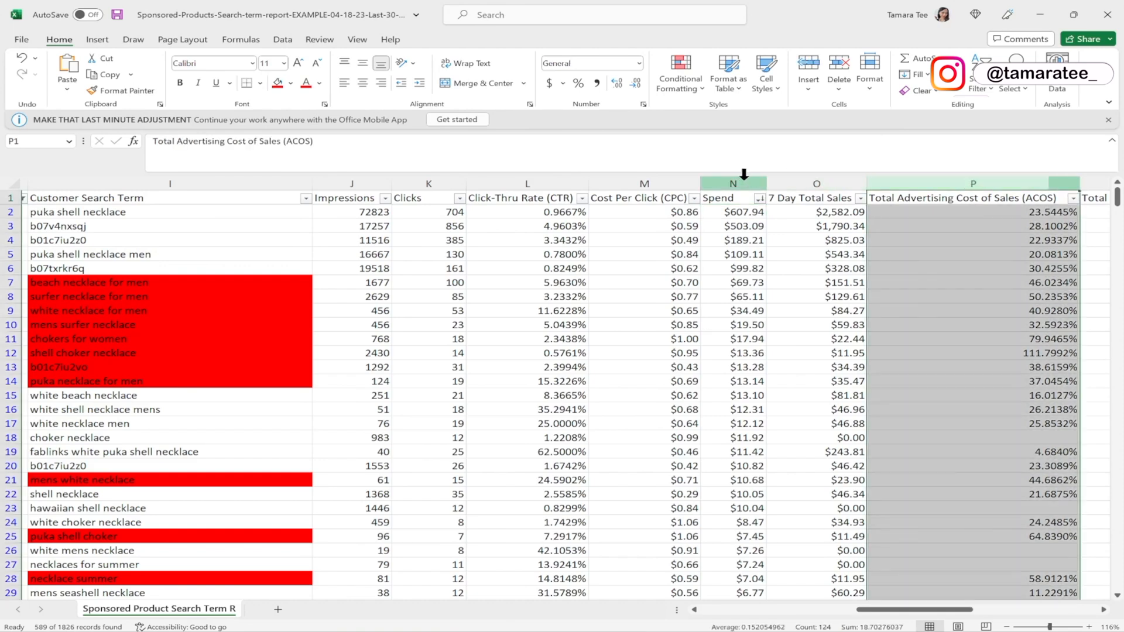
pyautogui.click(741, 175)
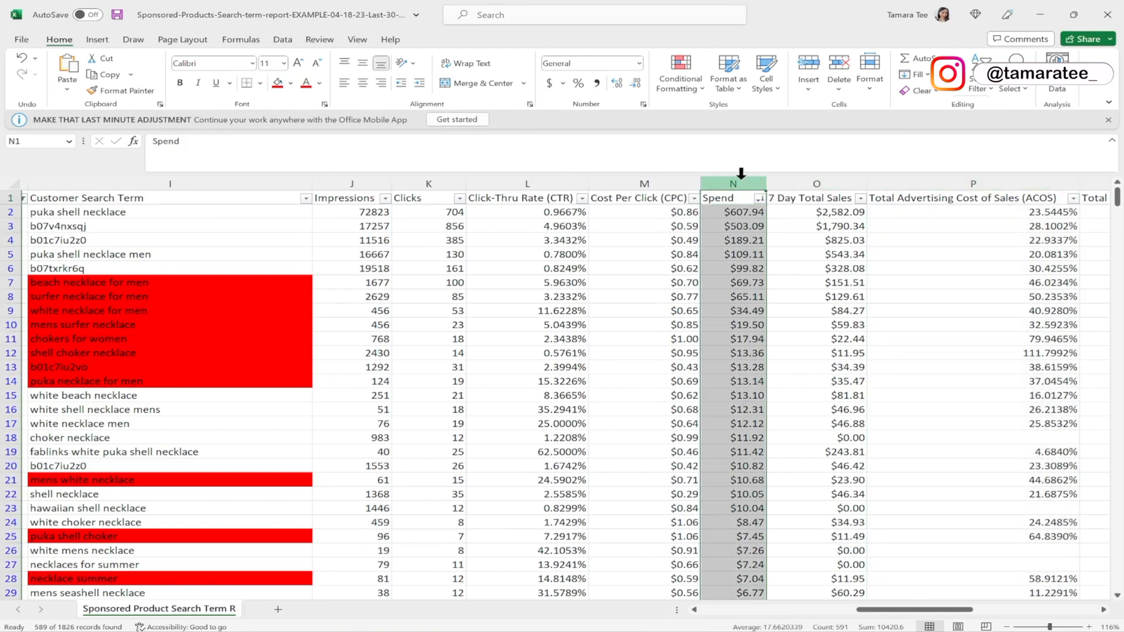
pyautogui.click(733, 226)
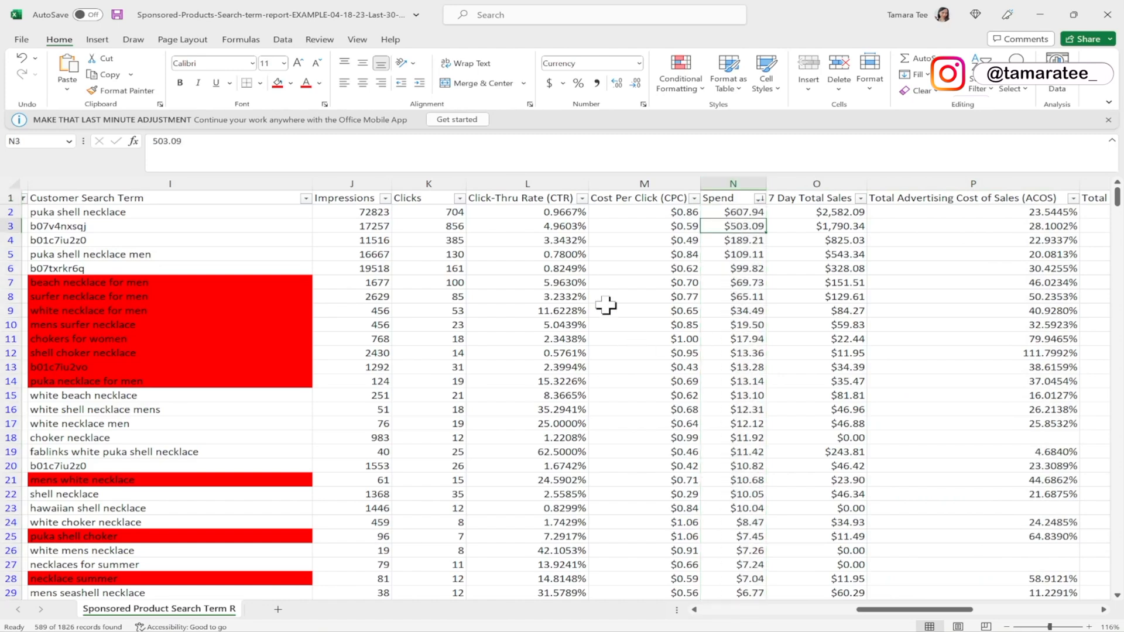
pyautogui.click(149, 215)
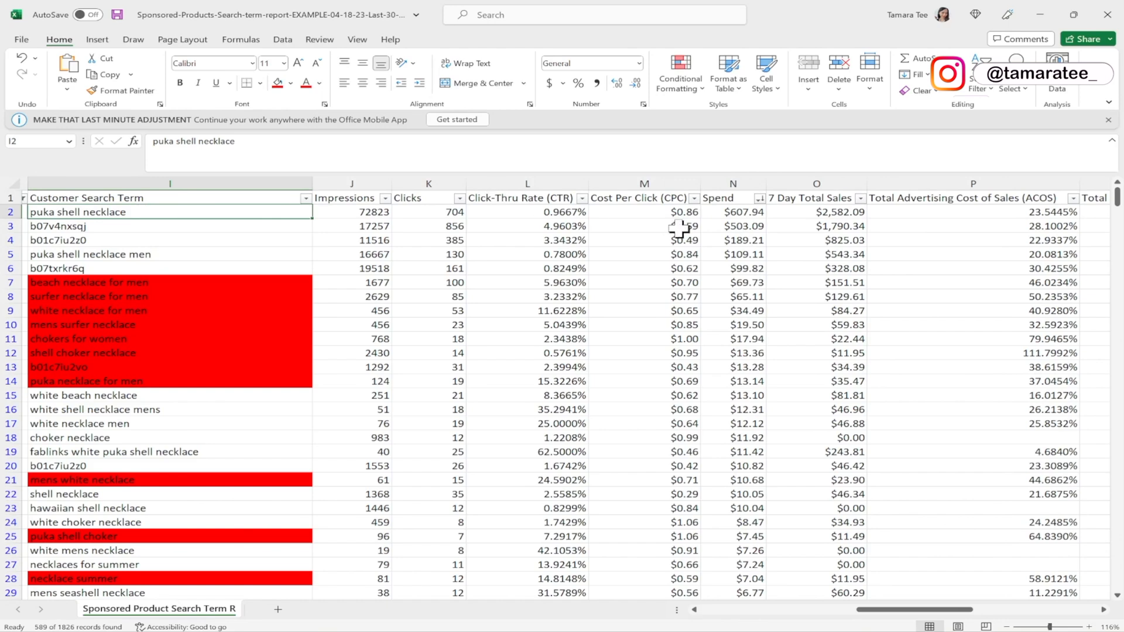
pyautogui.click(732, 213)
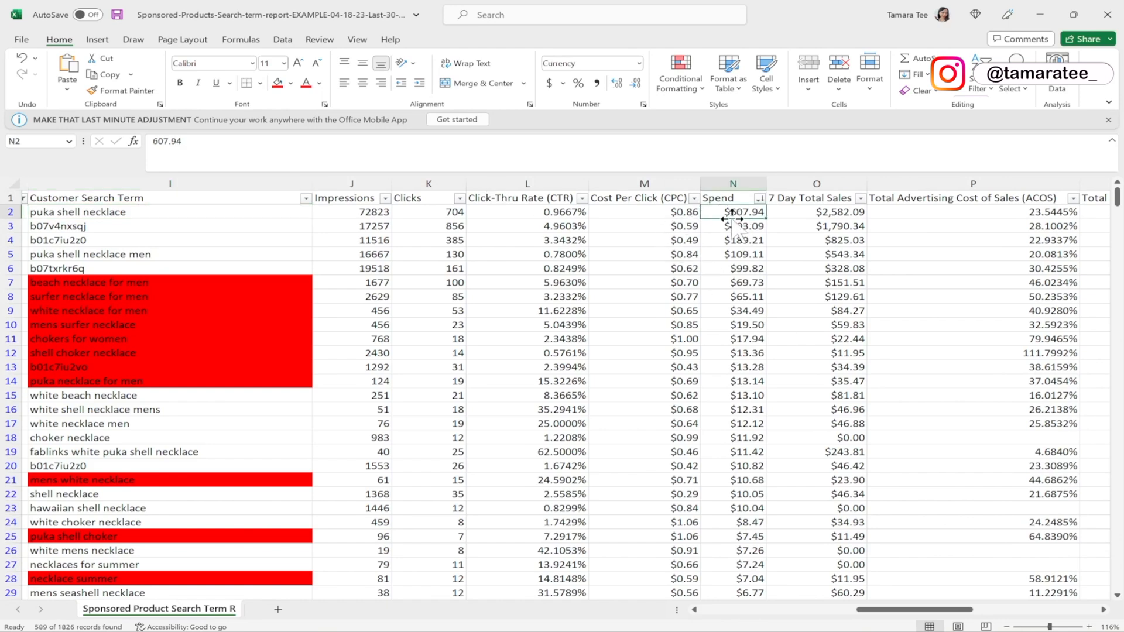
pyautogui.click(911, 215)
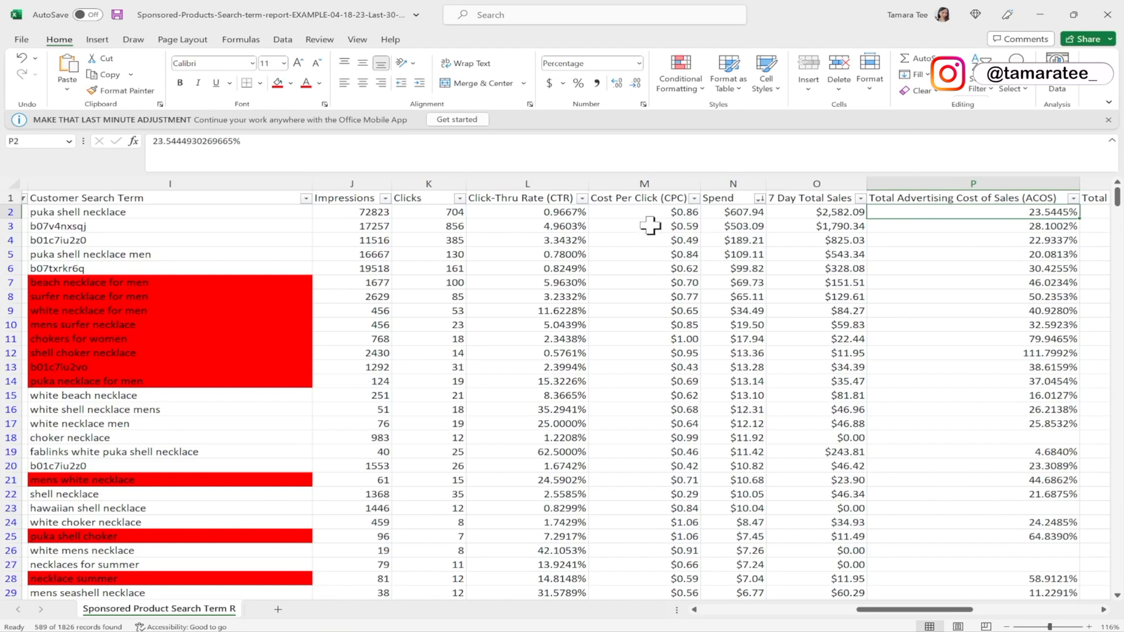
pyautogui.click(274, 212)
pyautogui.click(272, 224)
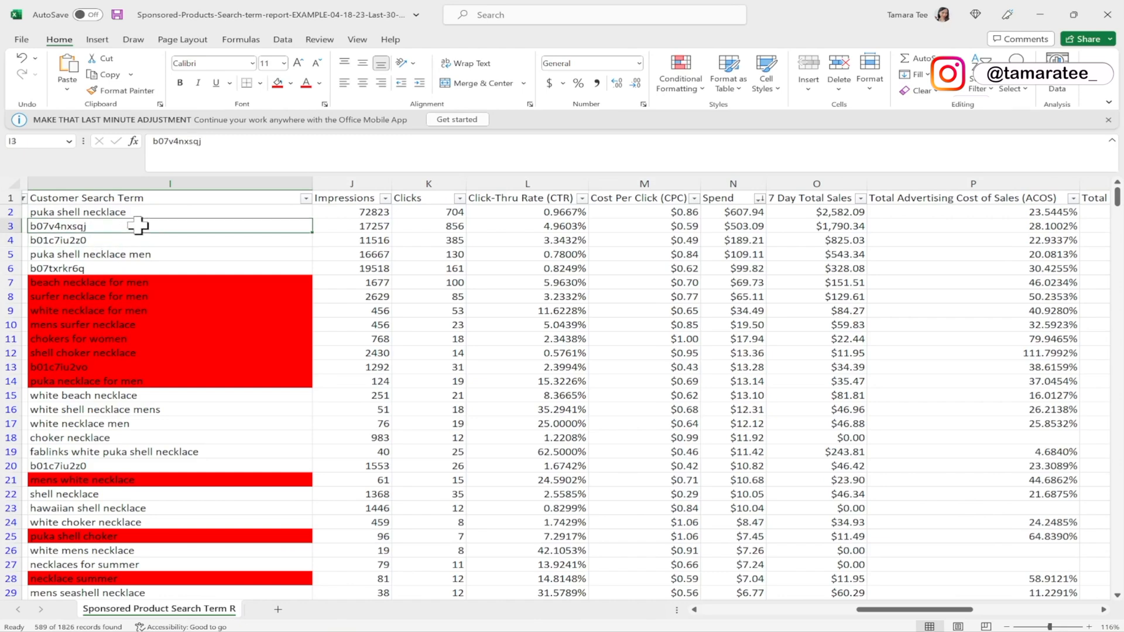
# Switch to the browser and open the TKUAMIGO puka shell necklace listing from the Amazon search results
pyautogui.click(1037, 12)
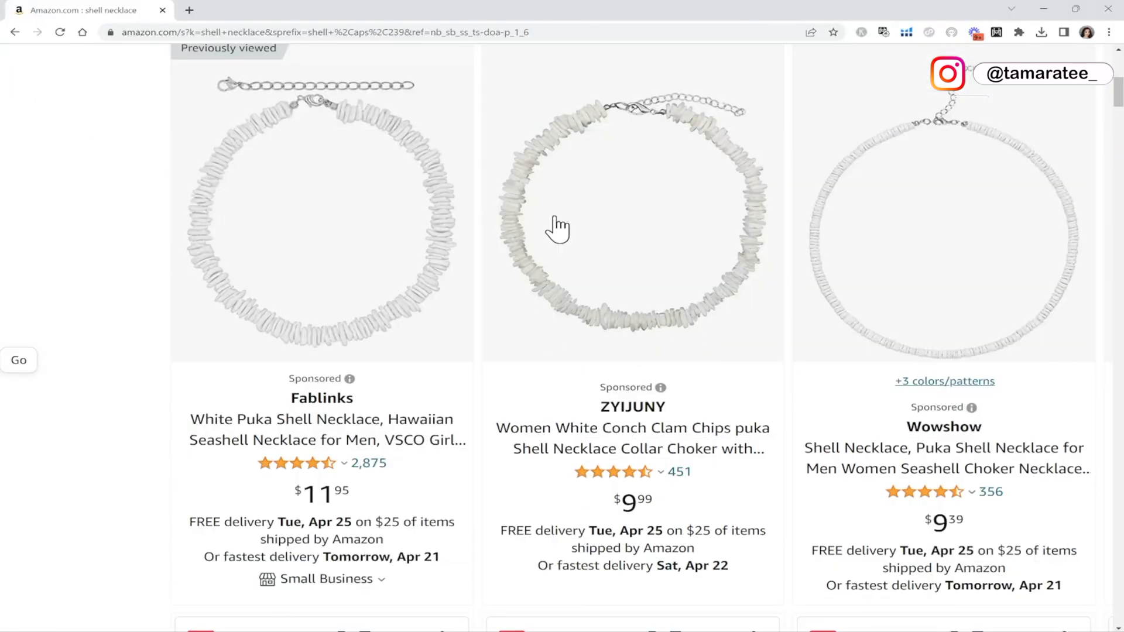
pyautogui.scroll(-3, 707, 409)
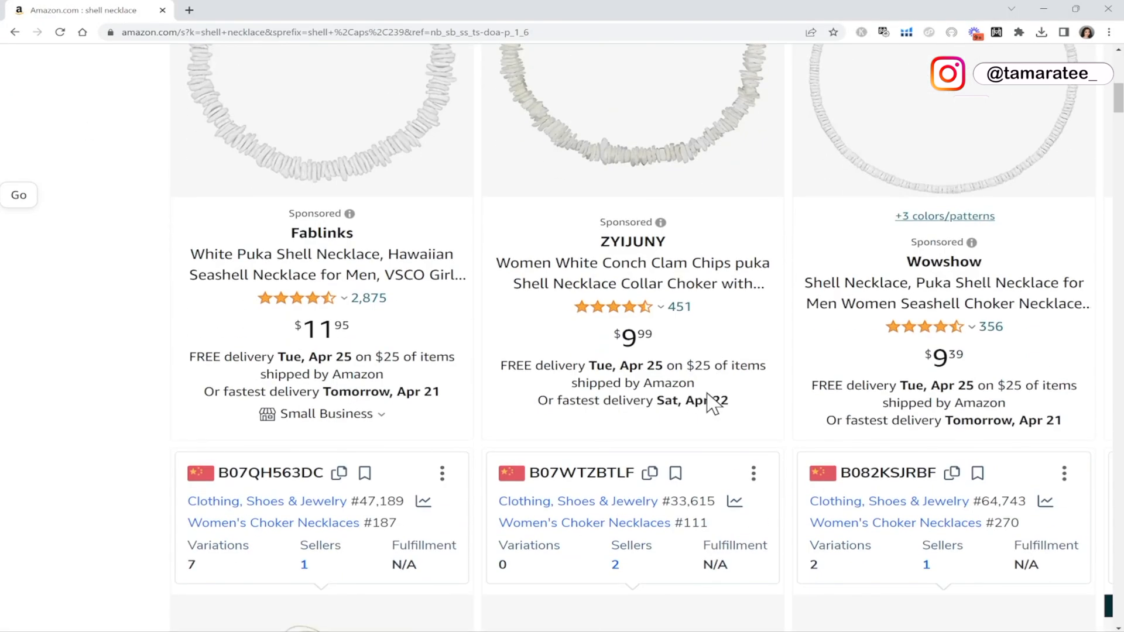
pyautogui.scroll(-6, 686, 324)
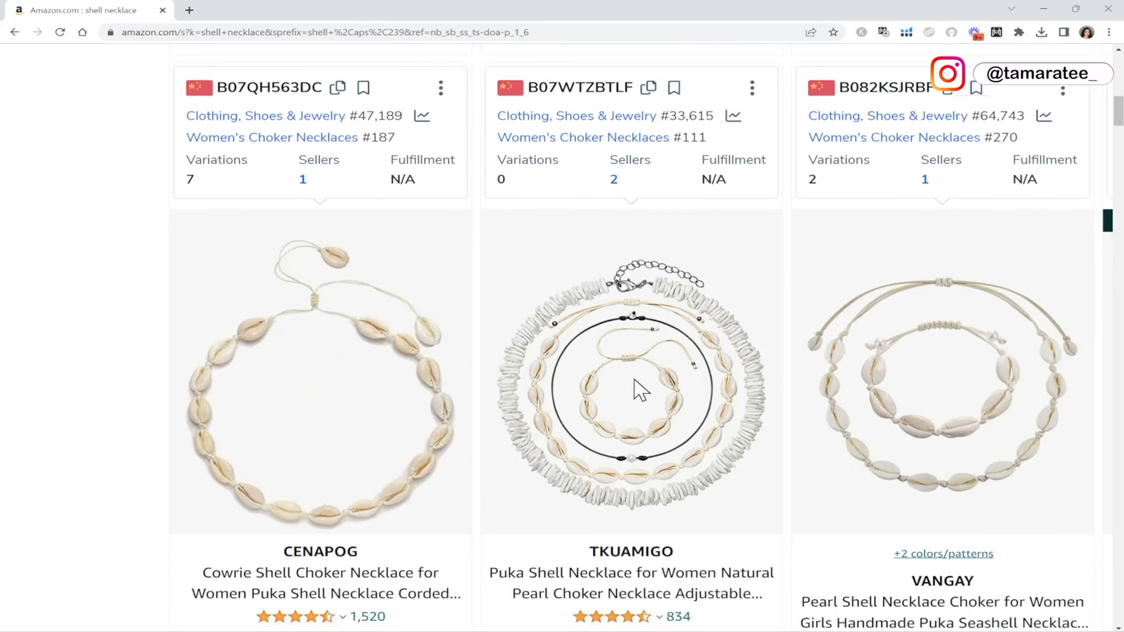
pyautogui.click(642, 322)
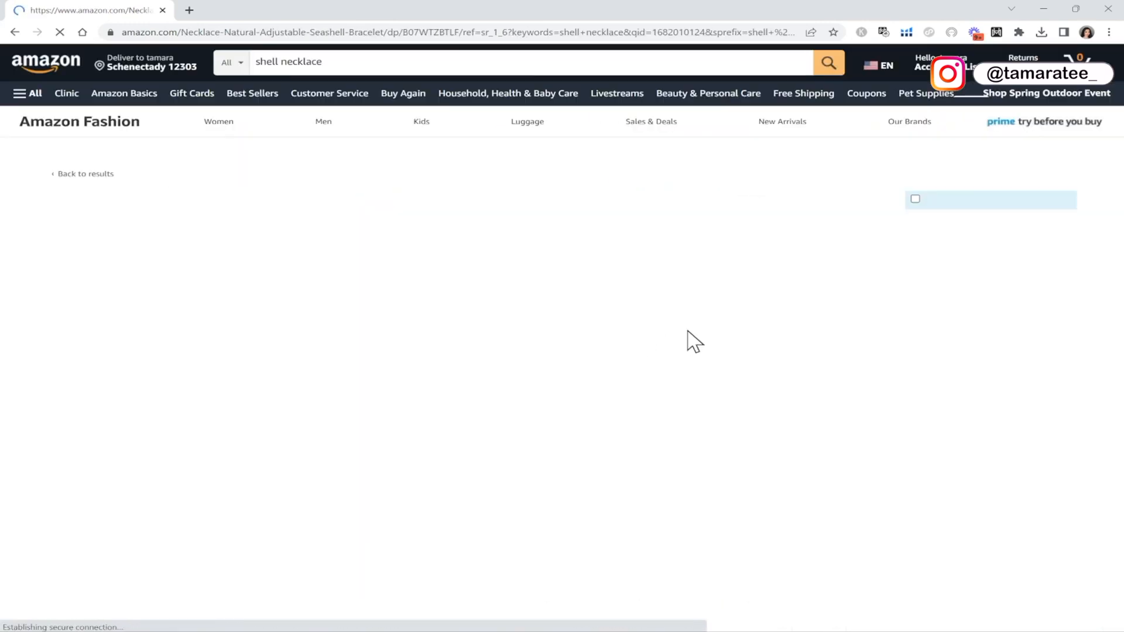
# Examine the "Buy it with" and sponsored "Products related to this item" sections of the product page
pyautogui.scroll(-4, 679, 324)
pyautogui.scroll(-12, 682, 334)
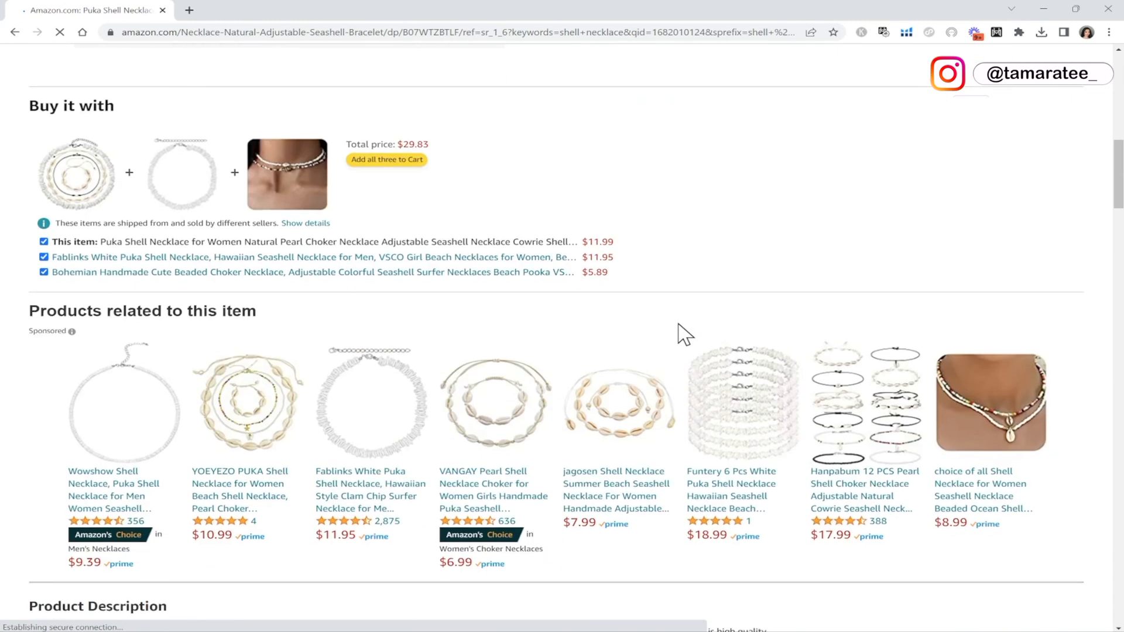
pyautogui.scroll(3, 76, 132)
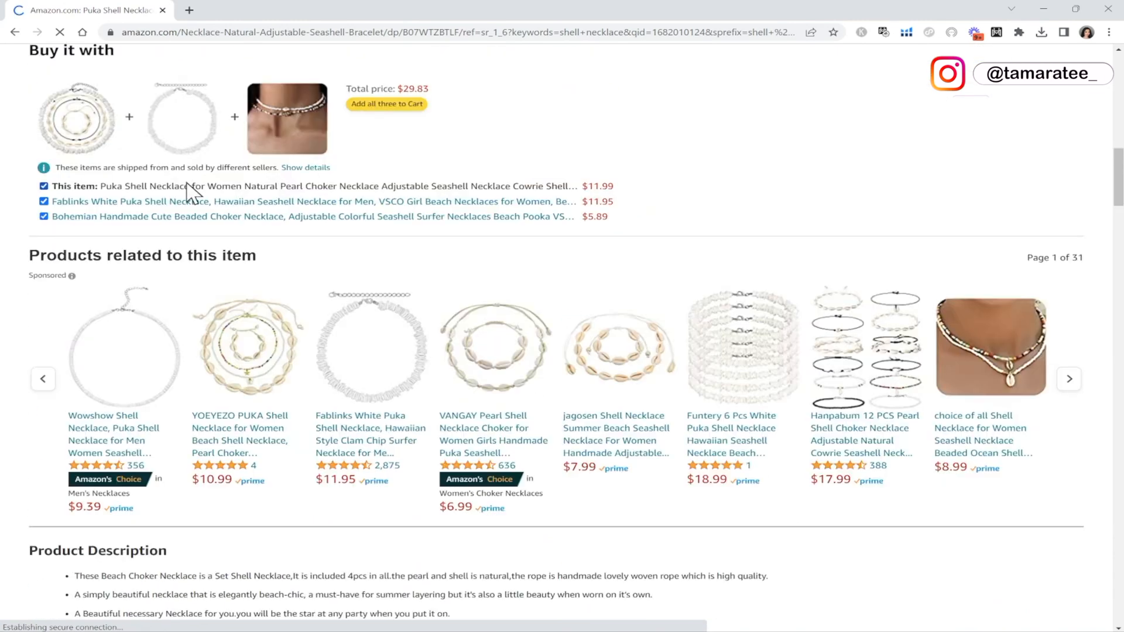
pyautogui.scroll(1, 73, 278)
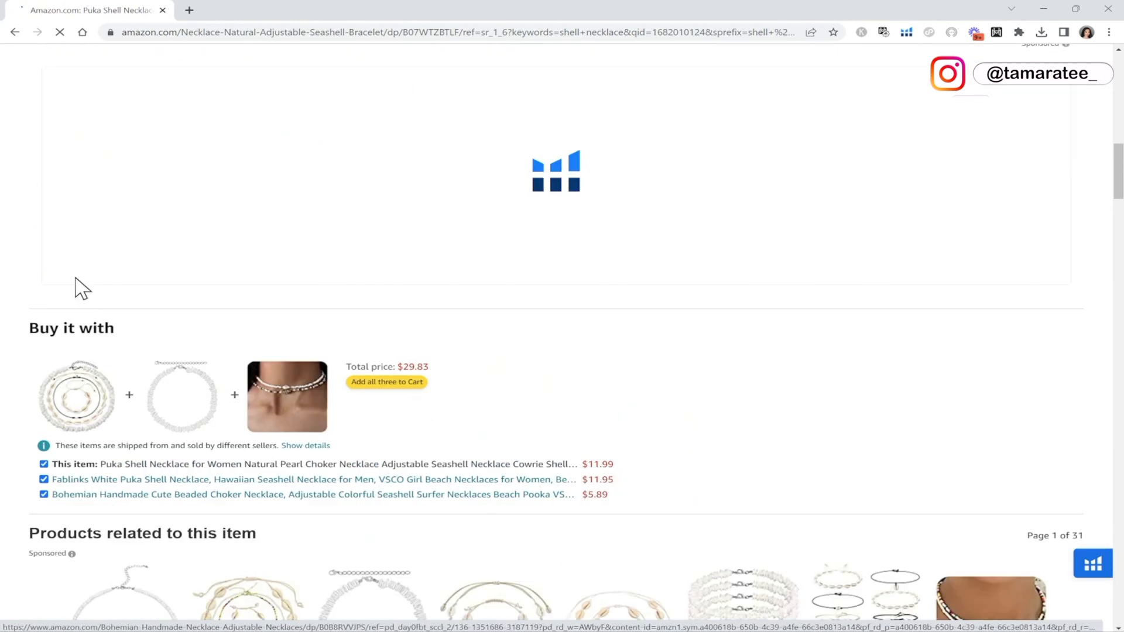
pyautogui.scroll(-3, 201, 450)
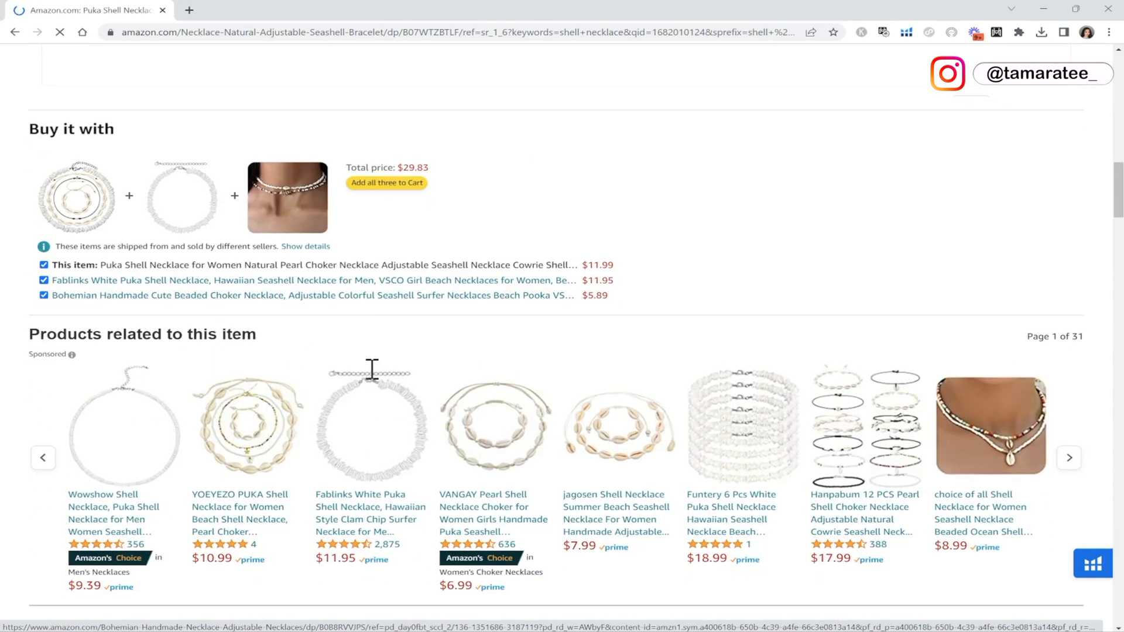
pyautogui.scroll(-3, 410, 351)
# Return to the Excel report and check the Spend and ACOS of the ASIN term b07v4nxsqj in row 3
pyautogui.click(878, 631)
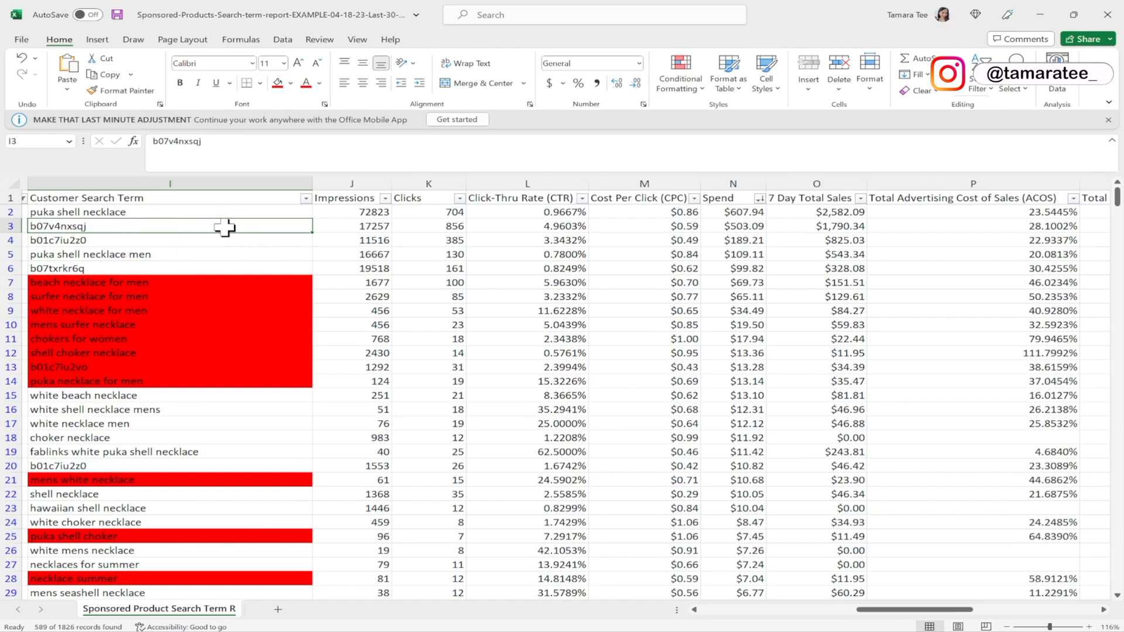
pyautogui.click(763, 227)
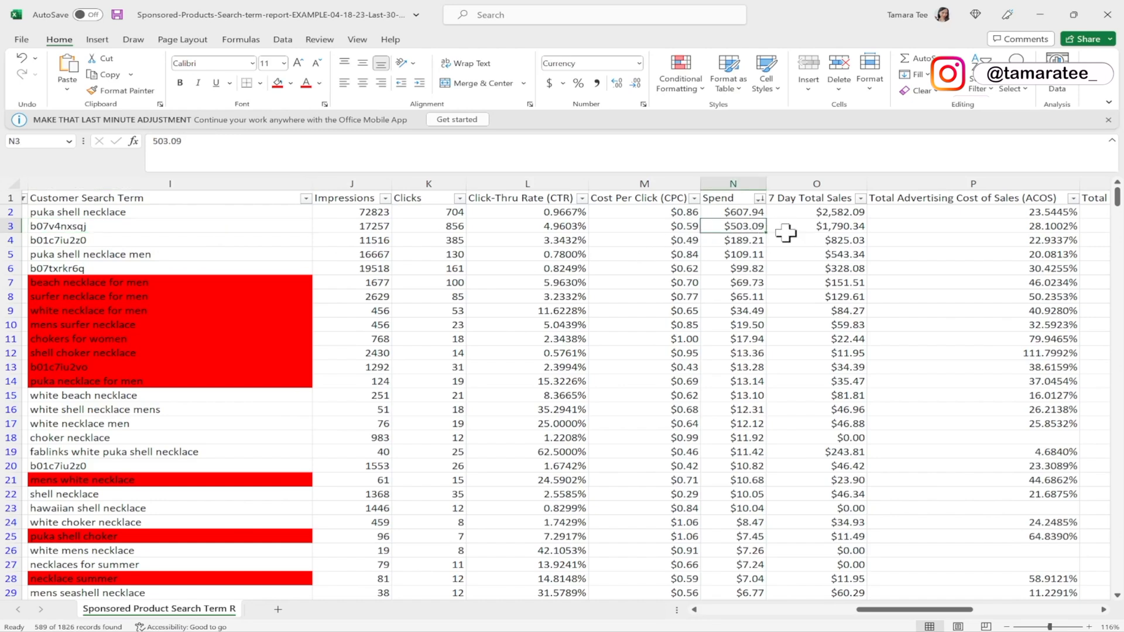
pyautogui.click(897, 225)
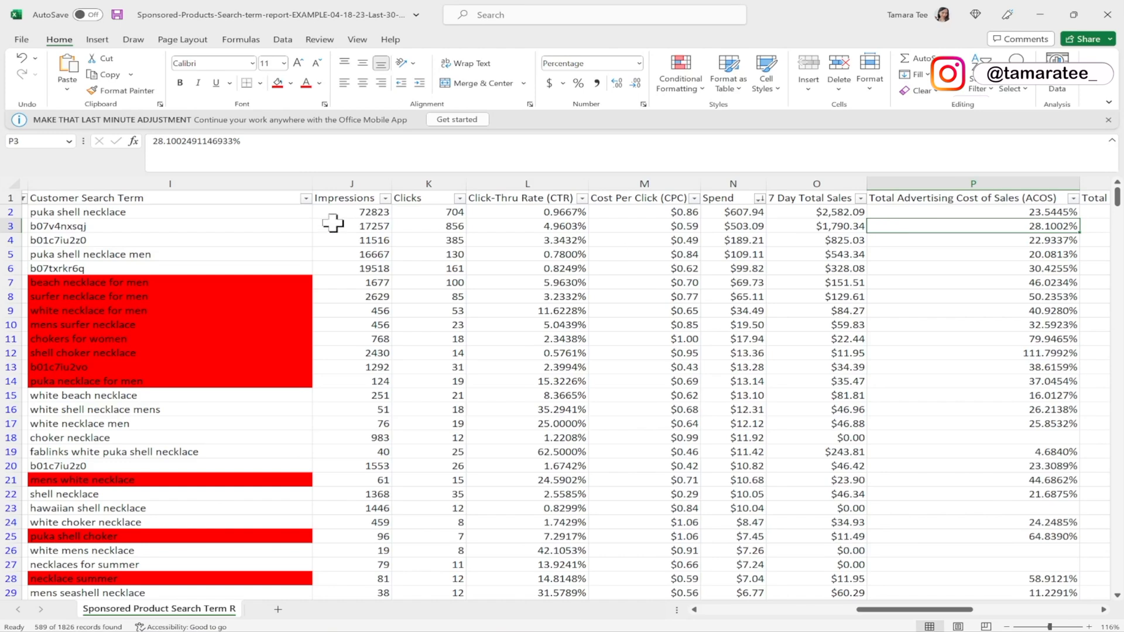
# Fill the ASIN search term b07v4nxsqj in I3 with red
pyautogui.click(274, 227)
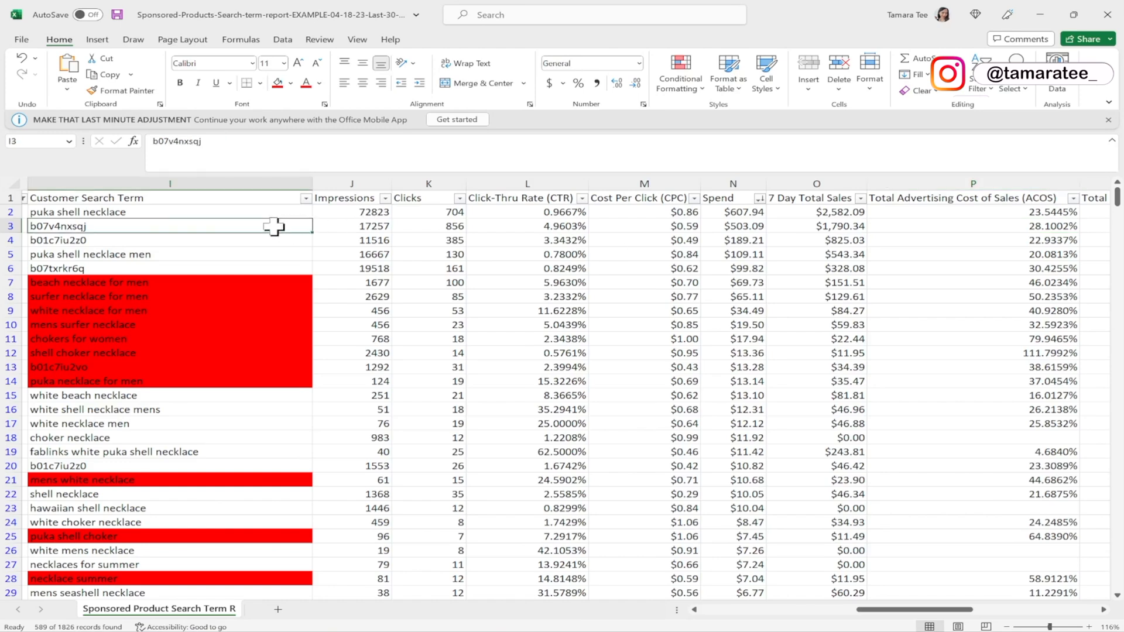
pyautogui.click(277, 82)
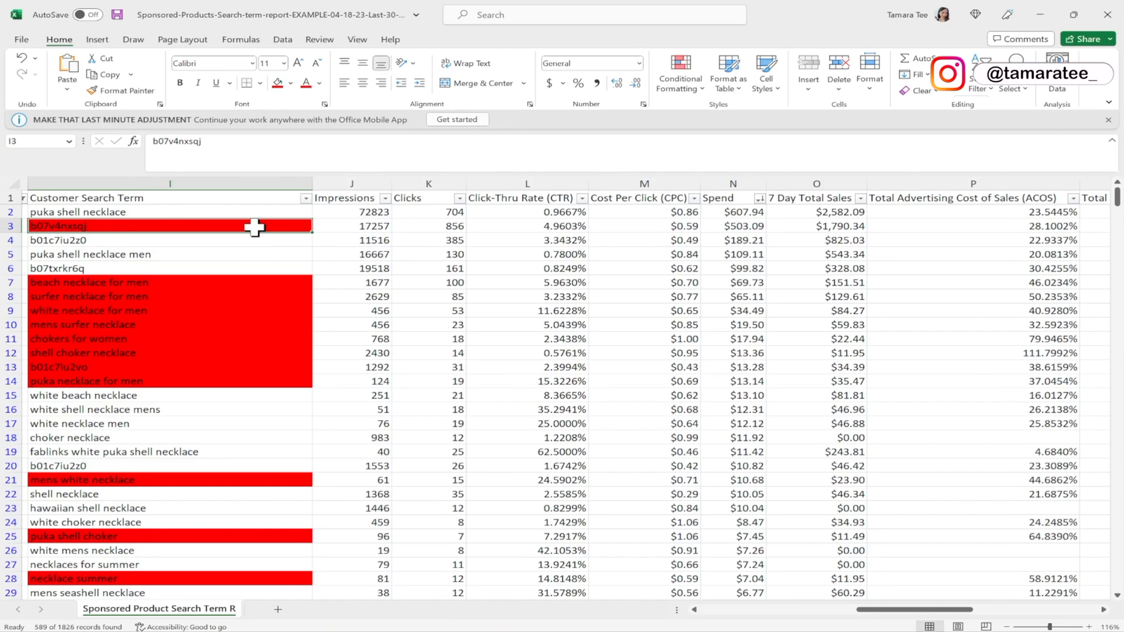
# Check the Spend and ACOS of the ASIN term b01c7iu2z0 in row 4
pyautogui.click(226, 242)
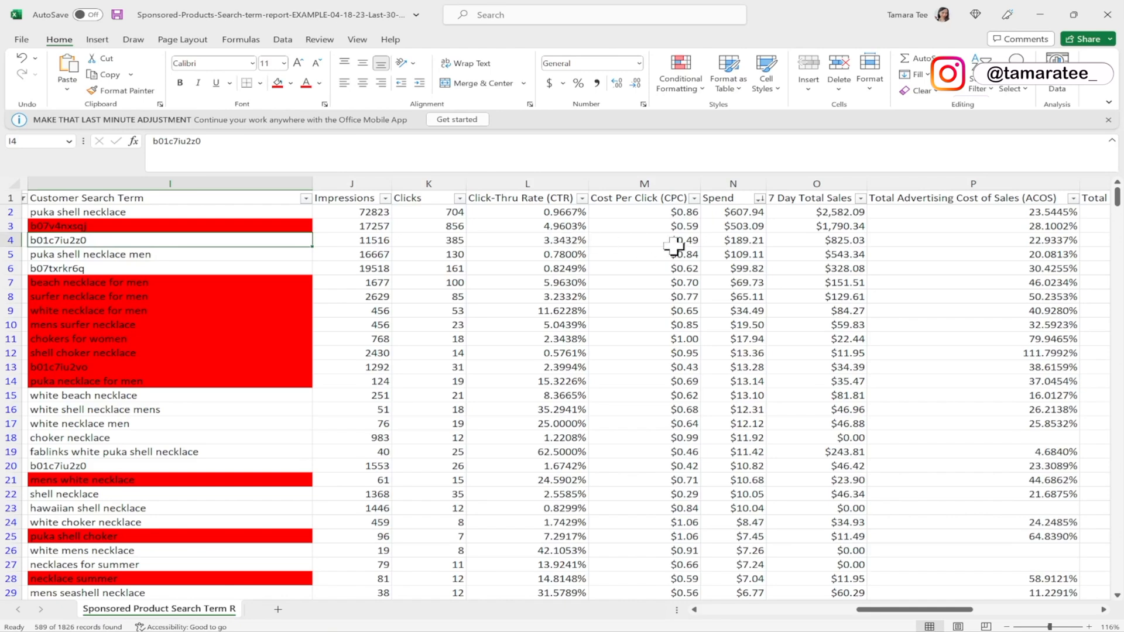
pyautogui.click(712, 243)
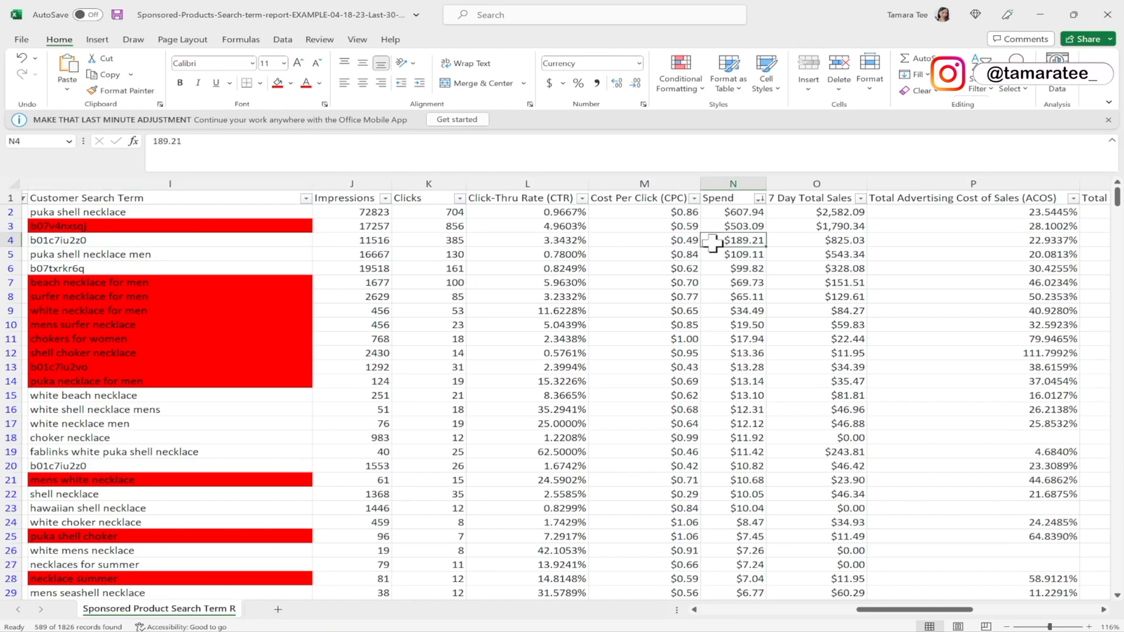
pyautogui.click(901, 238)
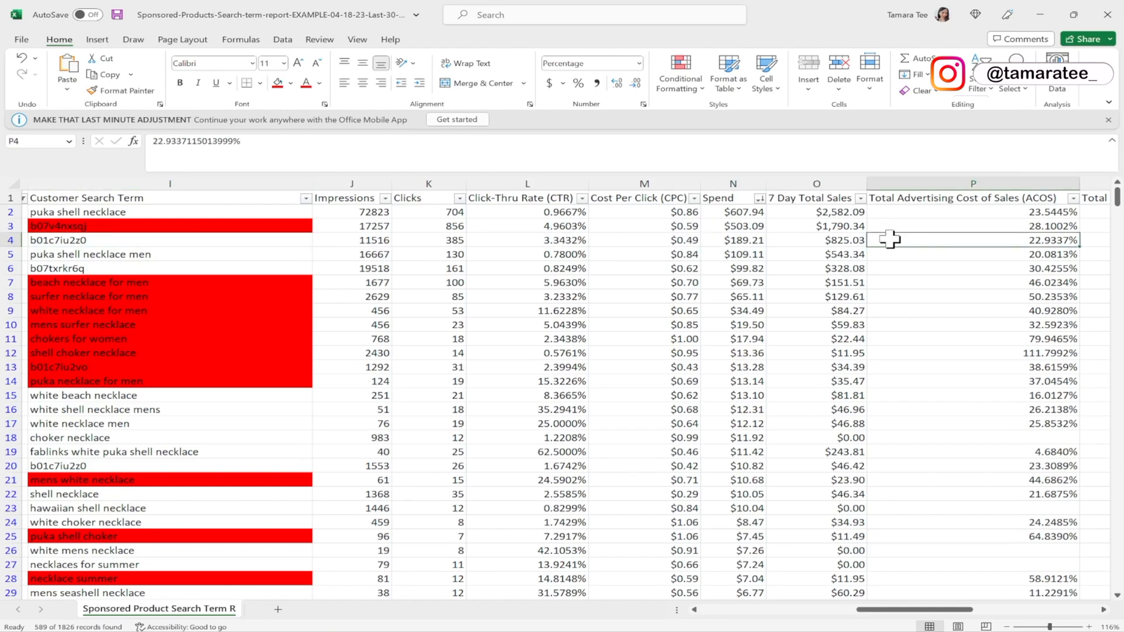
pyautogui.click(237, 239)
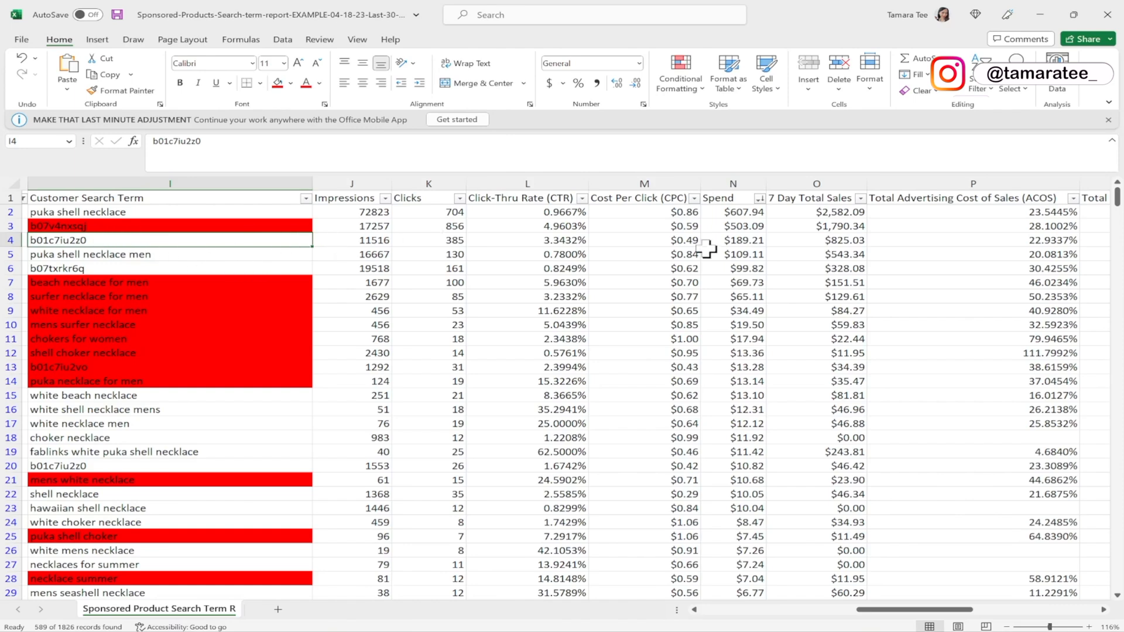
pyautogui.click(950, 244)
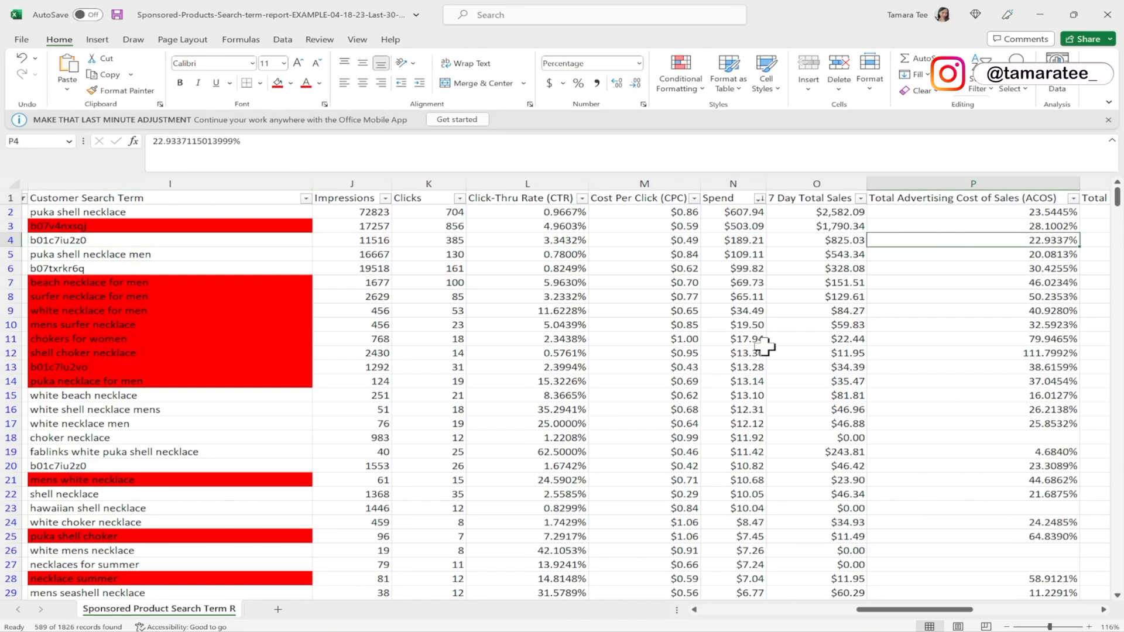
# Switch to the browser, return from the product page to the "shell necklace" search results, and examine the sponsored and "HIGHLY RATED" listings
pyautogui.scroll(-1, 764, 347)
pyautogui.scroll(1, 764, 347)
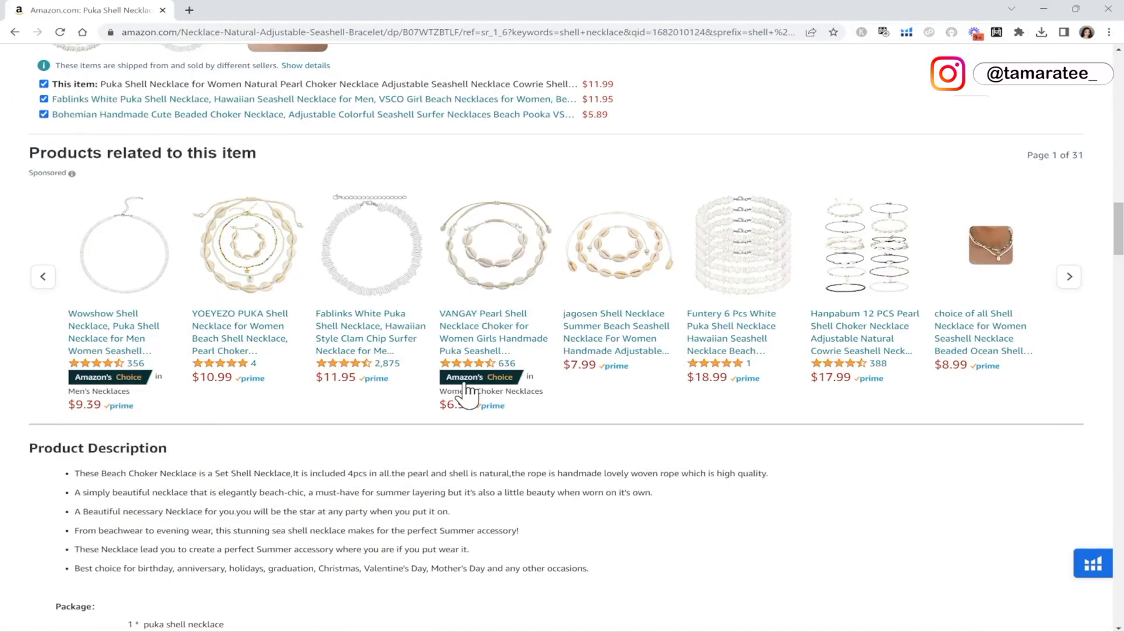
pyautogui.scroll(5, 465, 385)
pyautogui.click(14, 33)
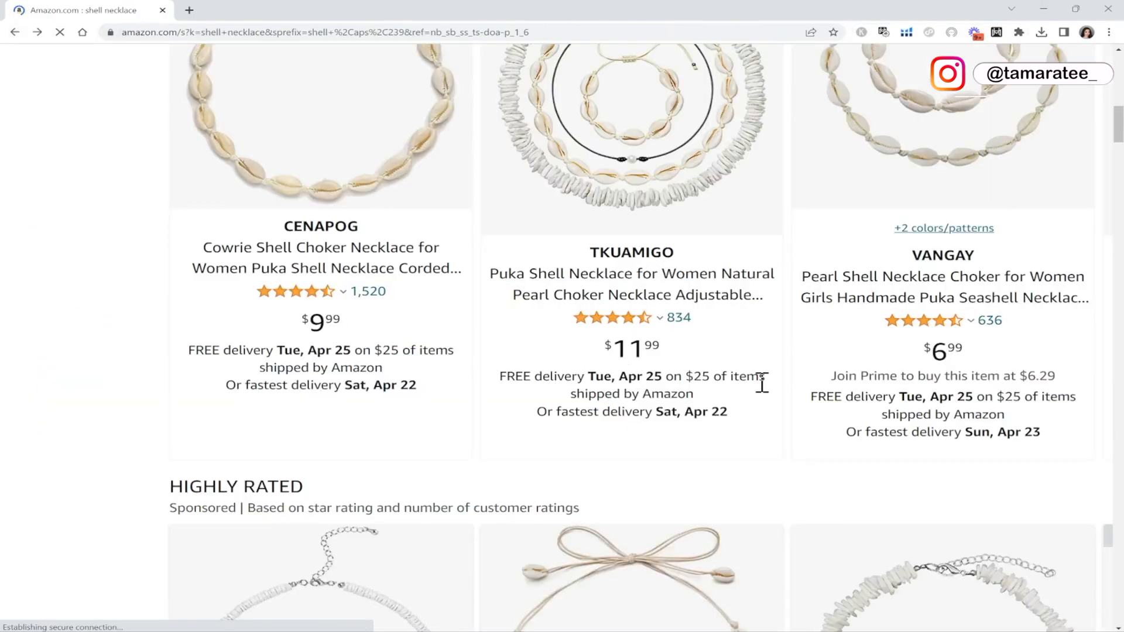
pyautogui.scroll(-8, 764, 397)
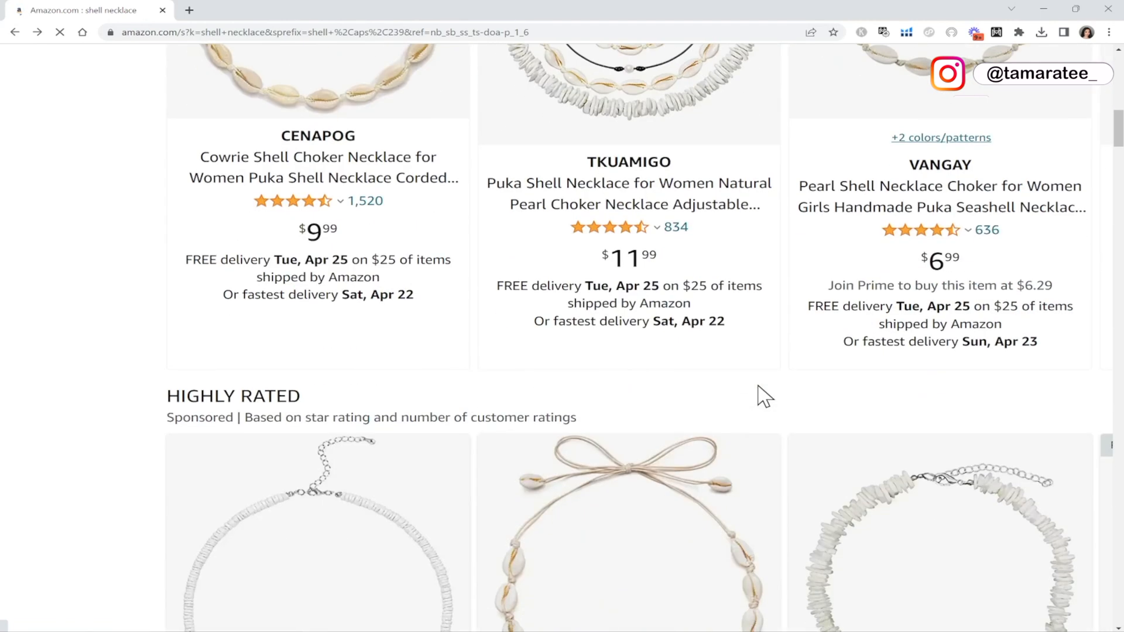
pyautogui.scroll(-2, 764, 396)
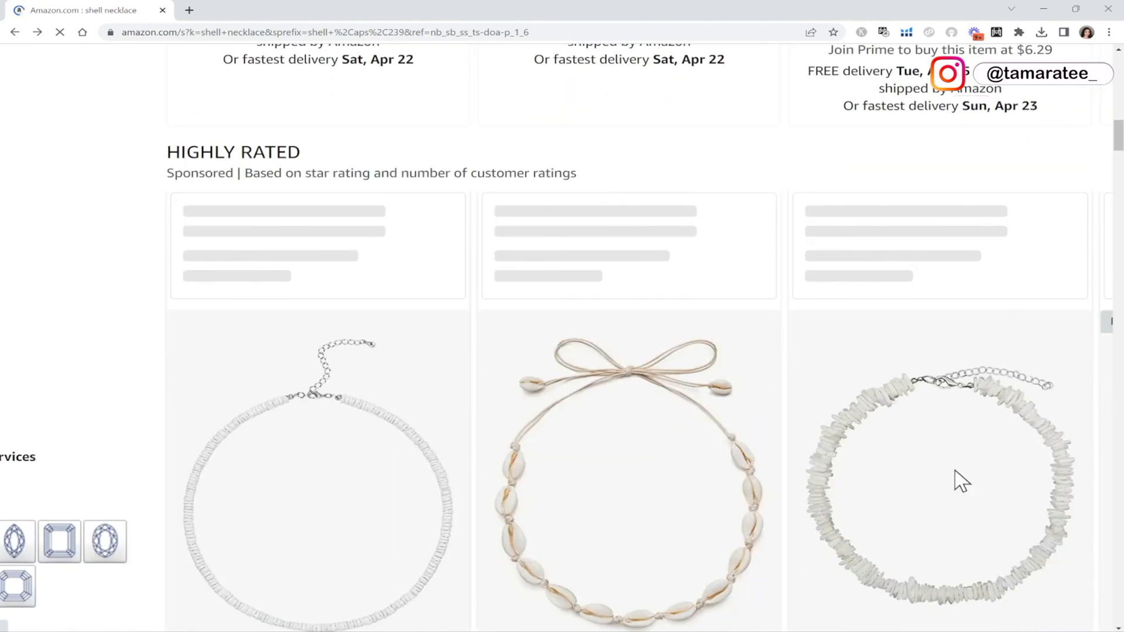
pyautogui.scroll(-3, 969, 516)
pyautogui.scroll(-3, 948, 395)
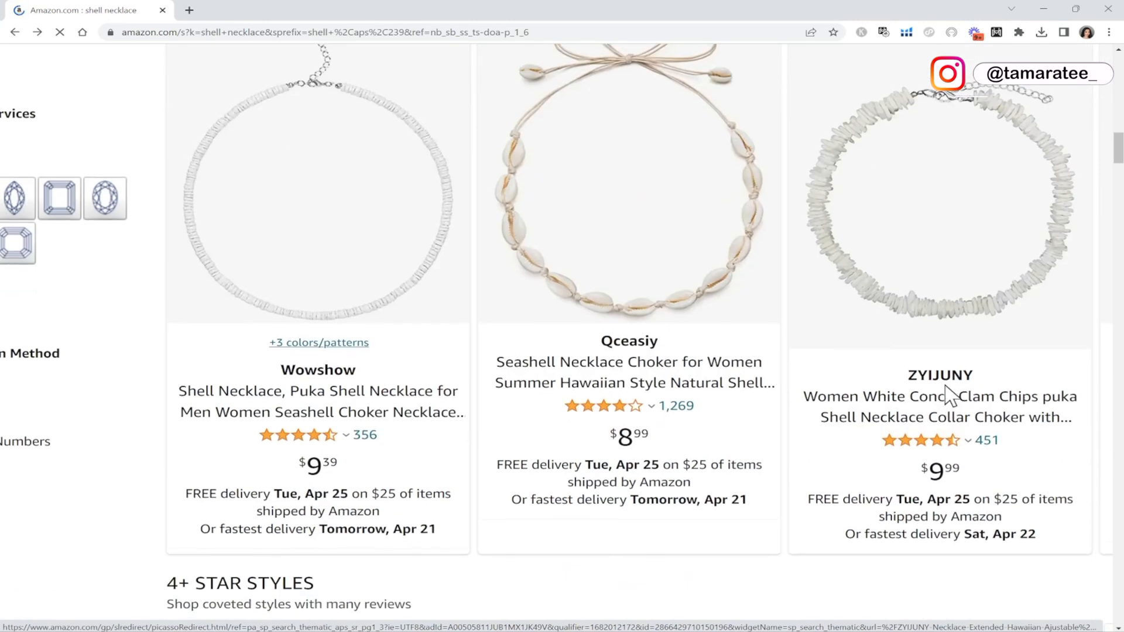
pyautogui.scroll(-1, 948, 395)
pyautogui.scroll(15, 949, 396)
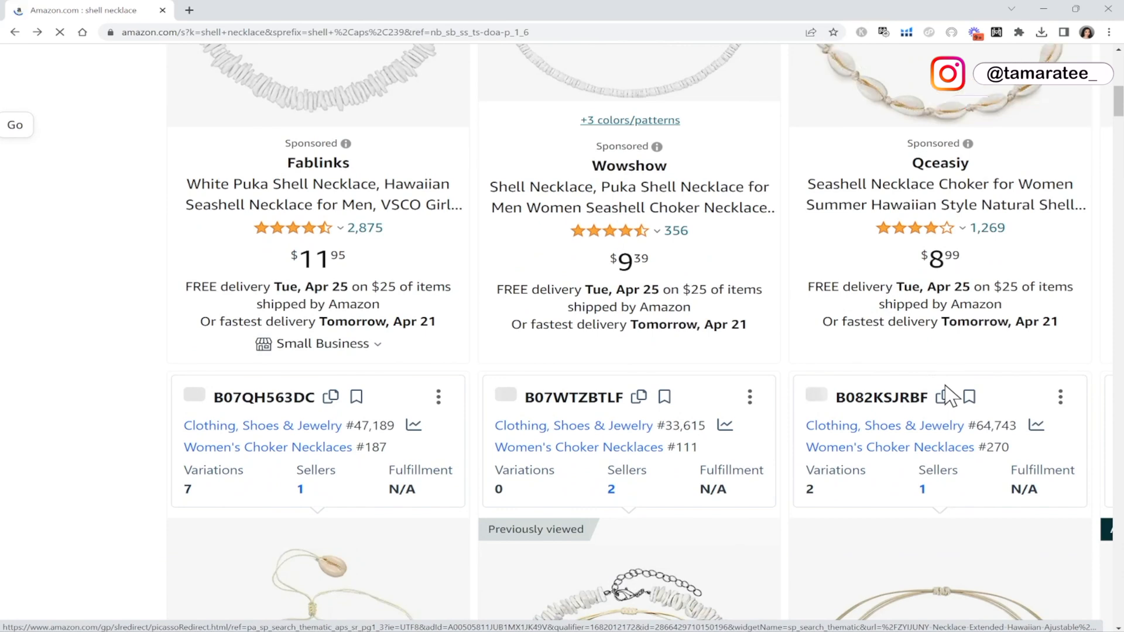
pyautogui.scroll(2, 820, 310)
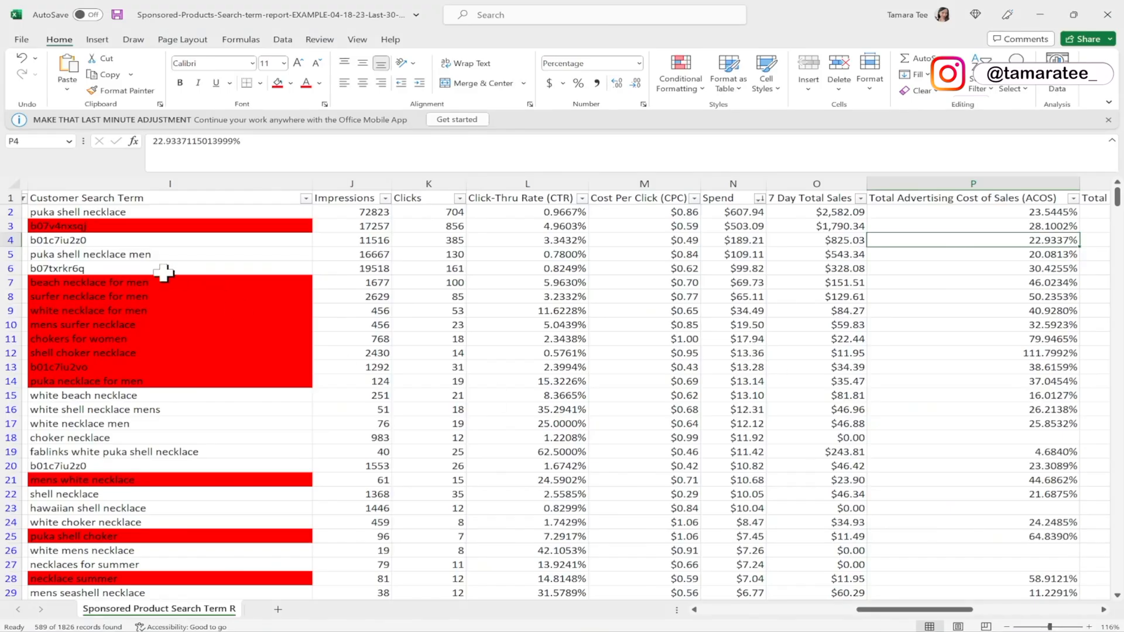
# Return to the Excel report and review the ASIN term in I6 and the red search terms in I7:I14
pyautogui.click(164, 269)
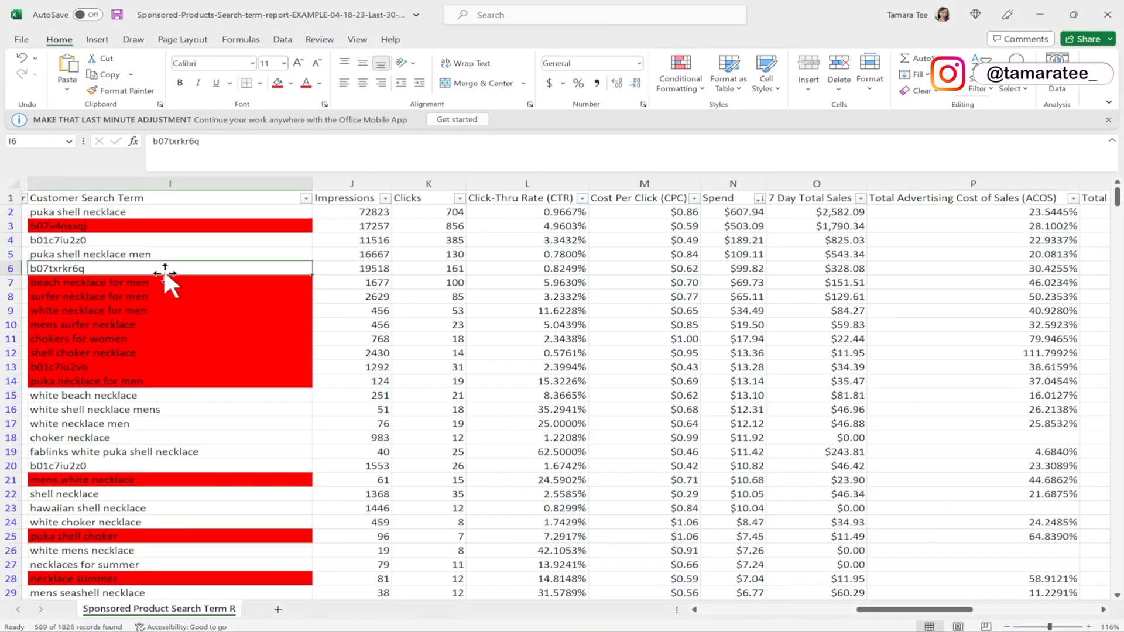
pyautogui.moveTo(164, 281); pyautogui.dragTo(191, 379)
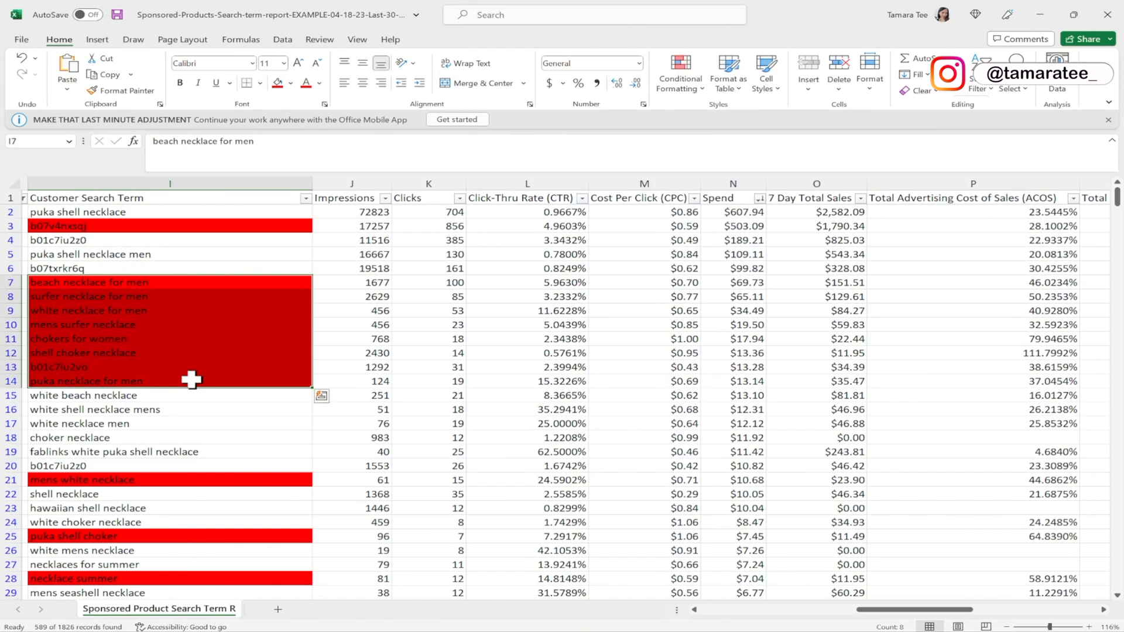
pyautogui.click(168, 311)
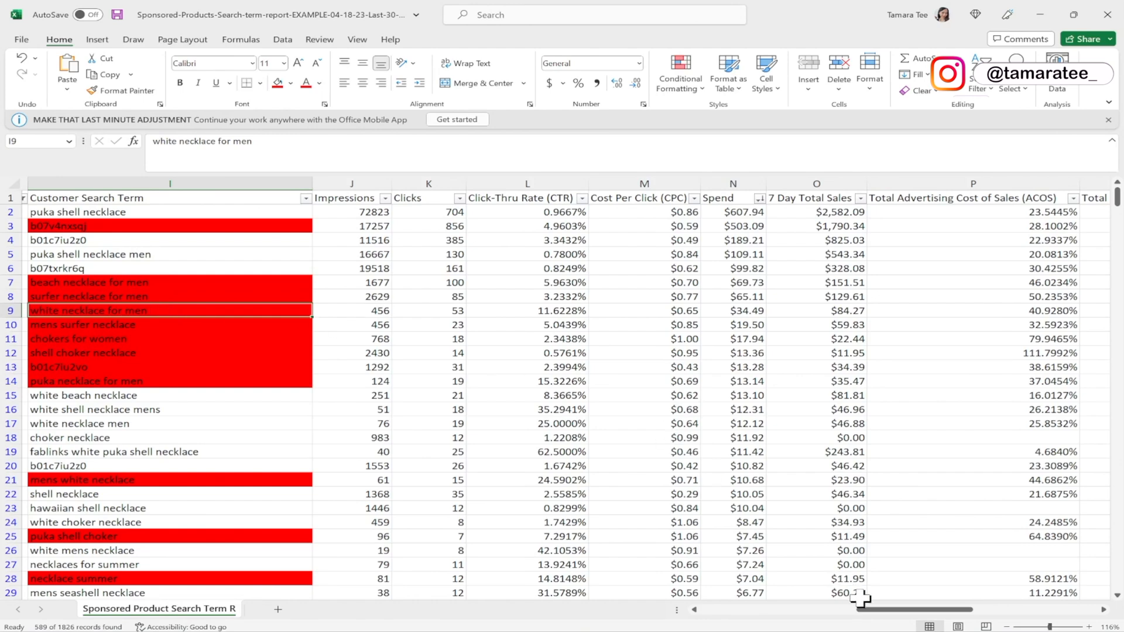
# Filter the Match Type column to show only BROAD
pyautogui.moveTo(865, 609); pyautogui.dragTo(838, 618)
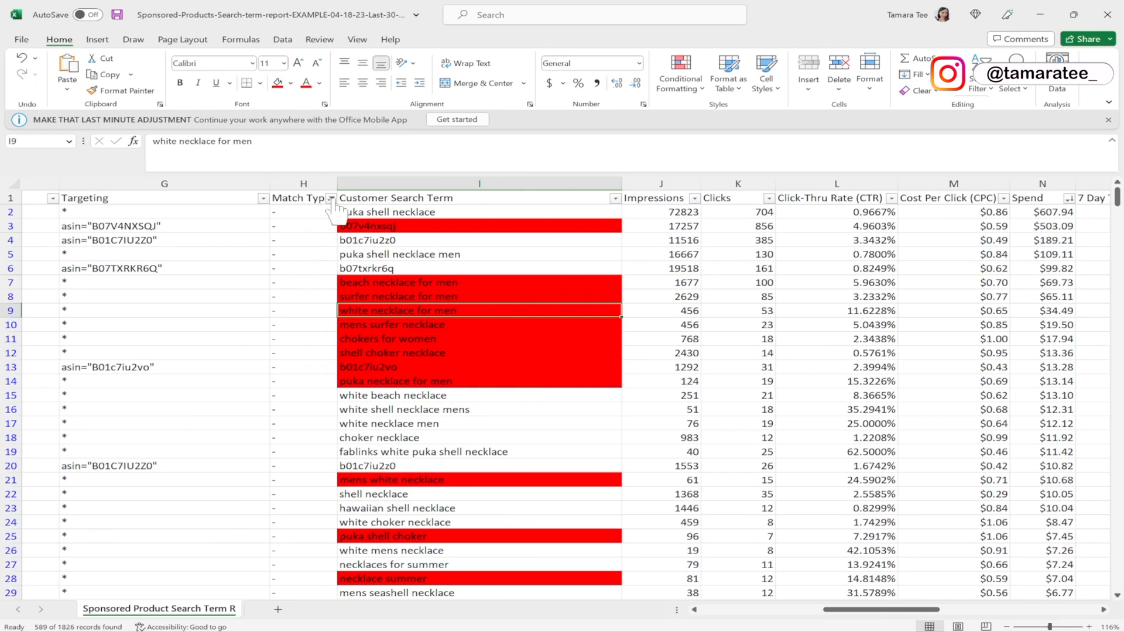
pyautogui.click(331, 199)
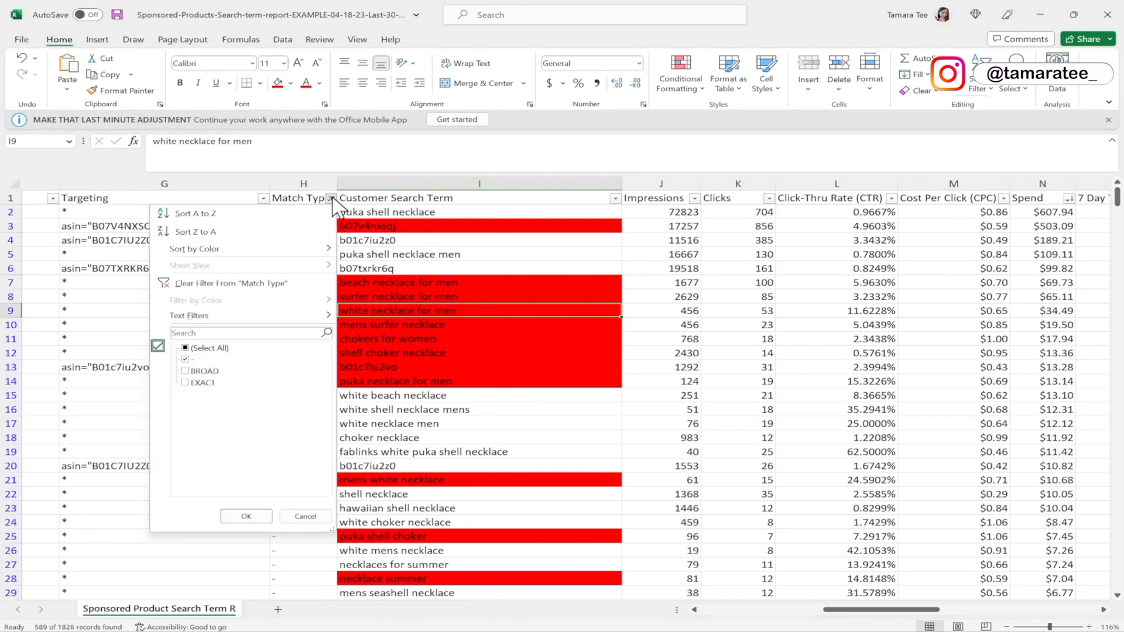
pyautogui.click(193, 375)
pyautogui.click(242, 518)
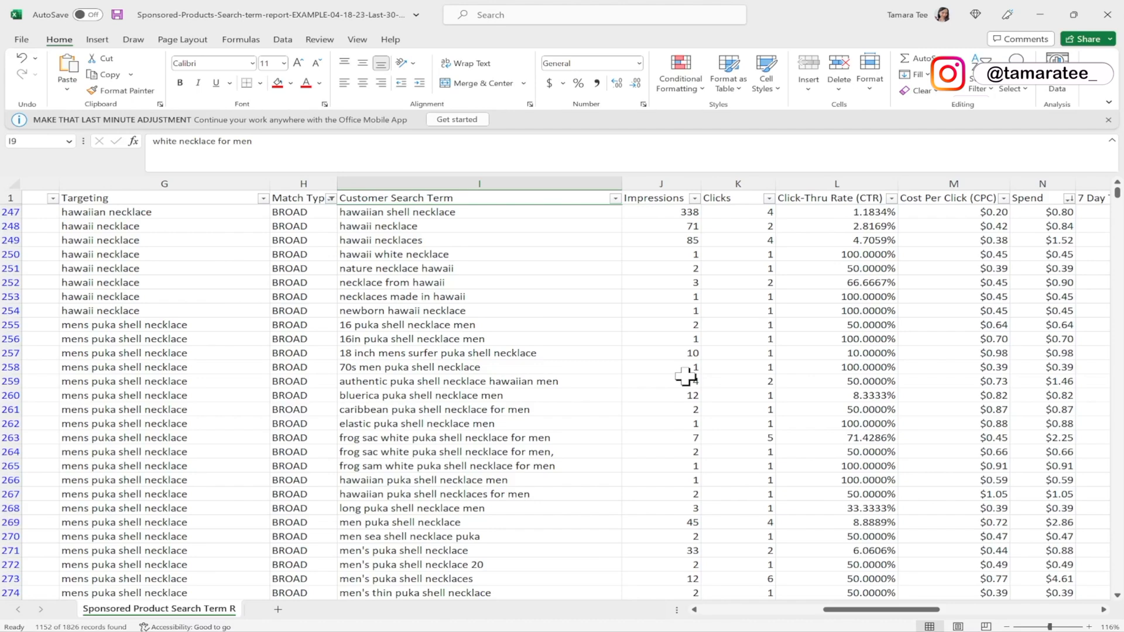
# Examine the match type and the customer search term "hawaiian shell necklace" in row 247
pyautogui.click(306, 213)
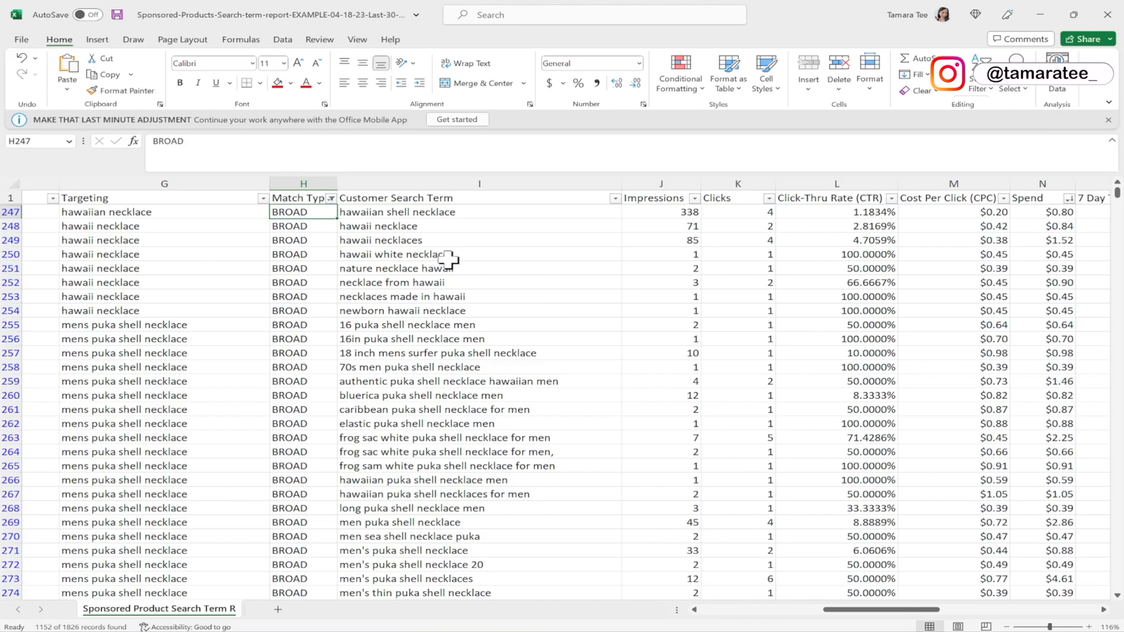
pyautogui.click(346, 215)
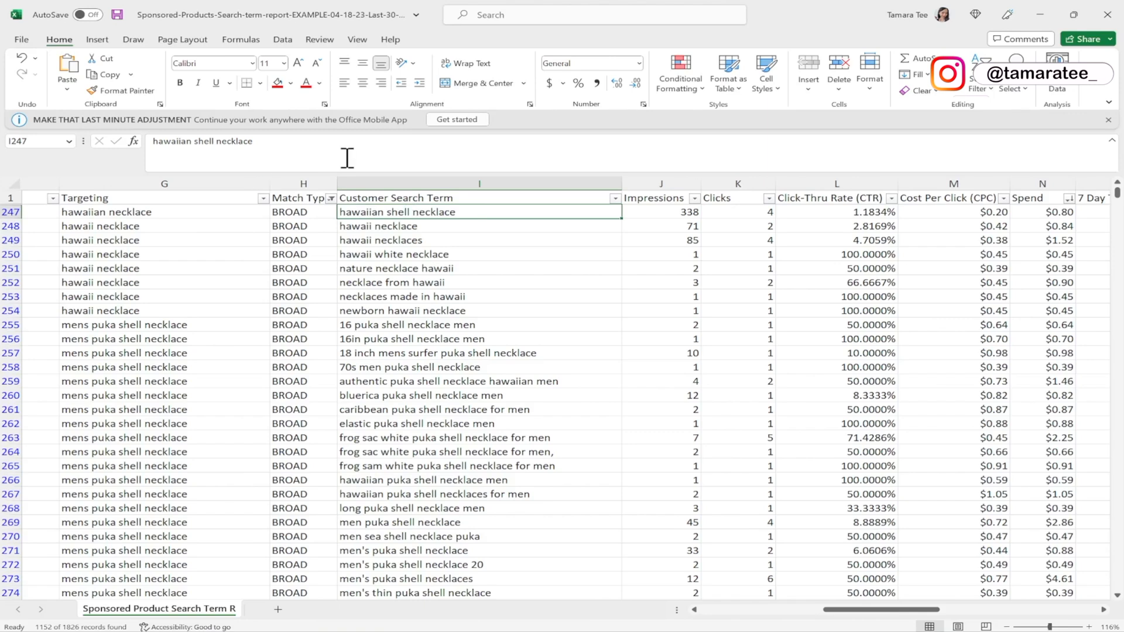
pyautogui.moveTo(254, 141); pyautogui.dragTo(140, 130)
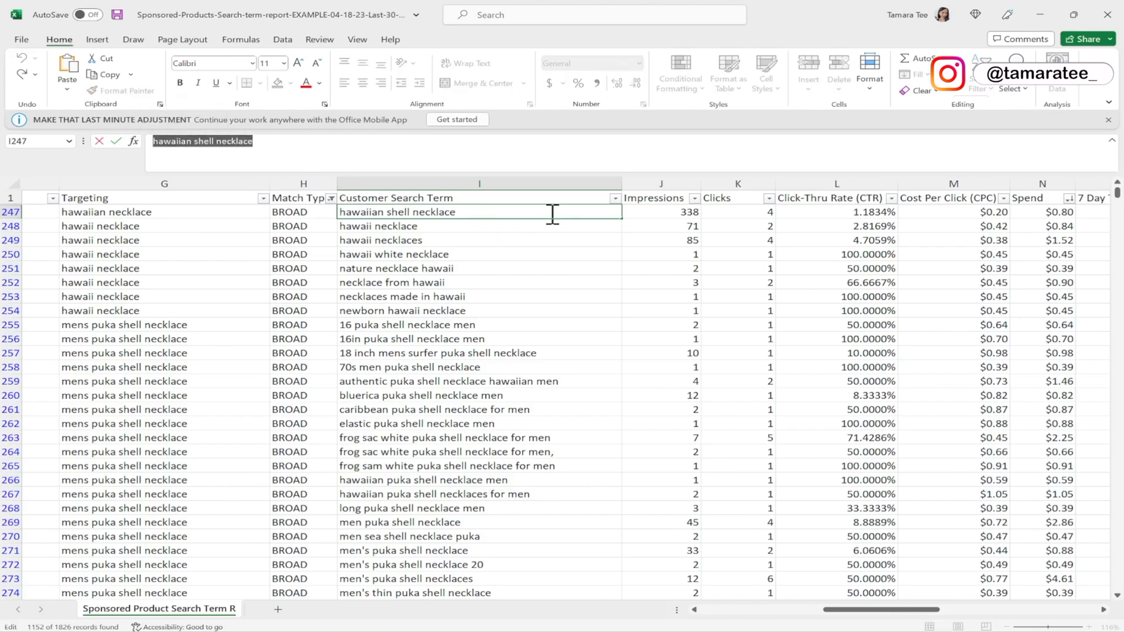
pyautogui.click(497, 211)
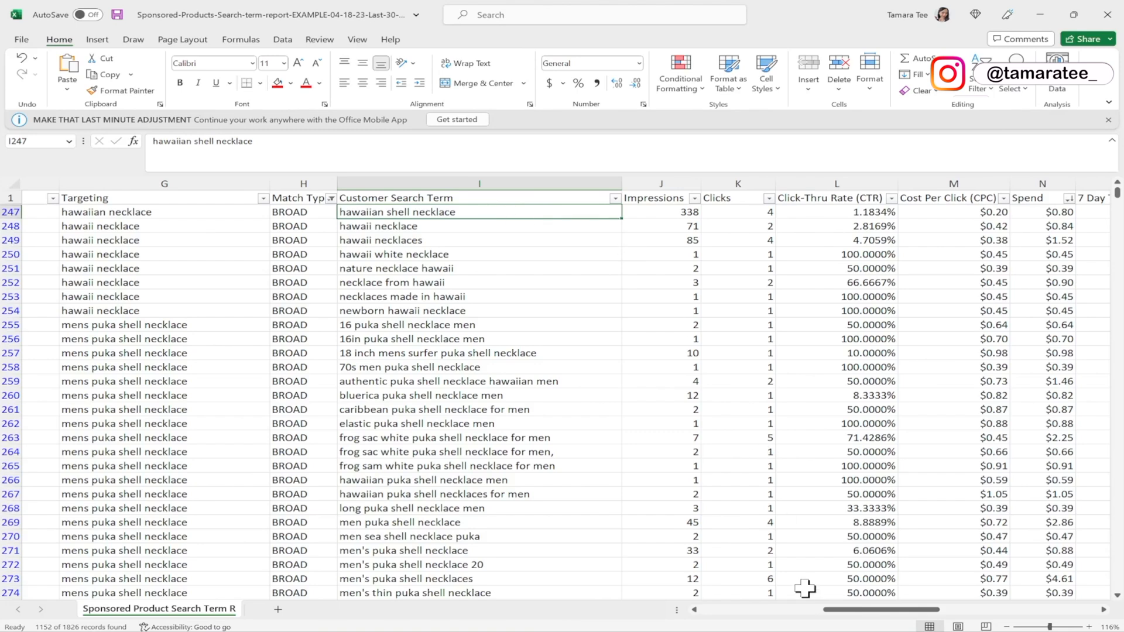
# Sort the broad-match rows by Total Advertising Cost of Sales (ACOS) from largest to smallest
pyautogui.moveTo(837, 617); pyautogui.dragTo(873, 618)
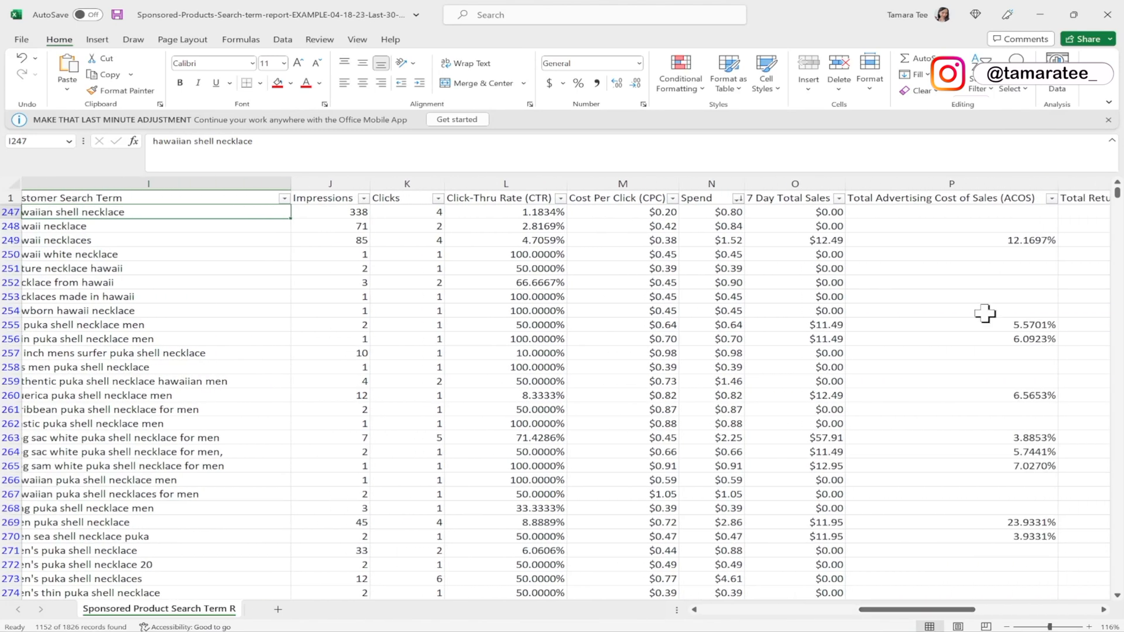
pyautogui.click(1052, 199)
pyautogui.click(1000, 231)
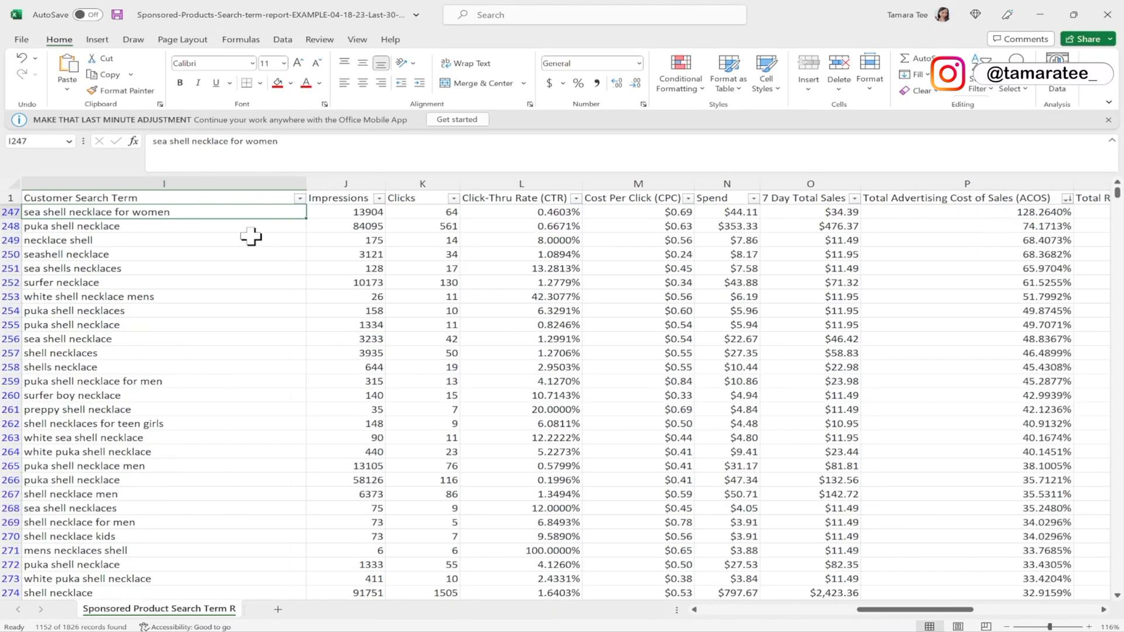
# Review the highest ACOS values in P247:P276 and fill the matching customer search terms in I247:I276 with red
pyautogui.click(940, 216)
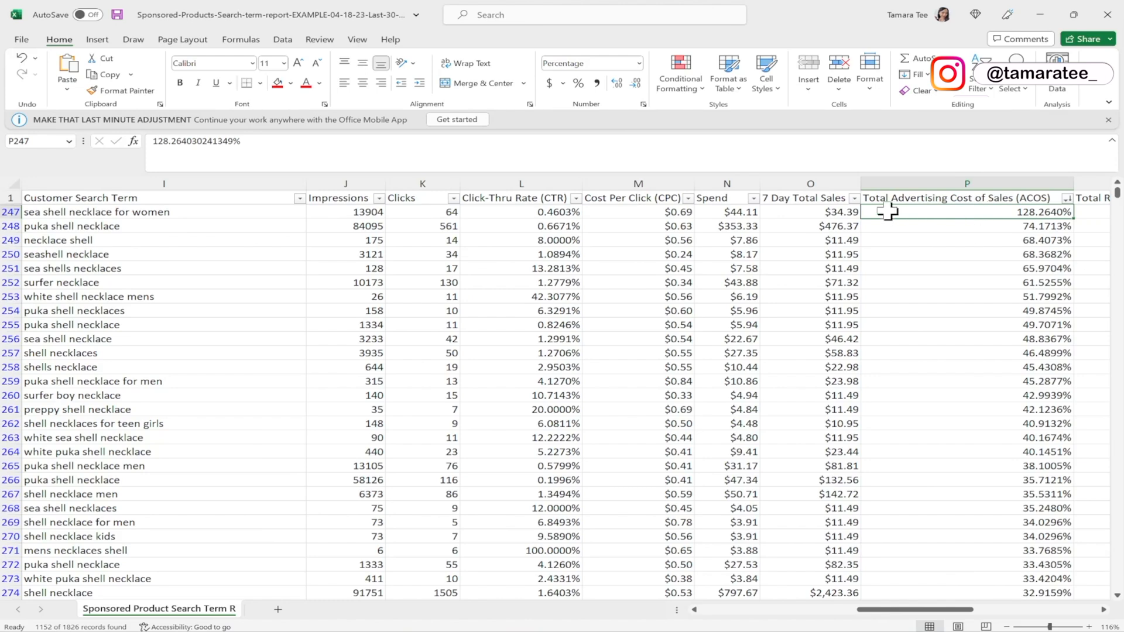
pyautogui.moveTo(887, 211); pyautogui.dragTo(911, 564)
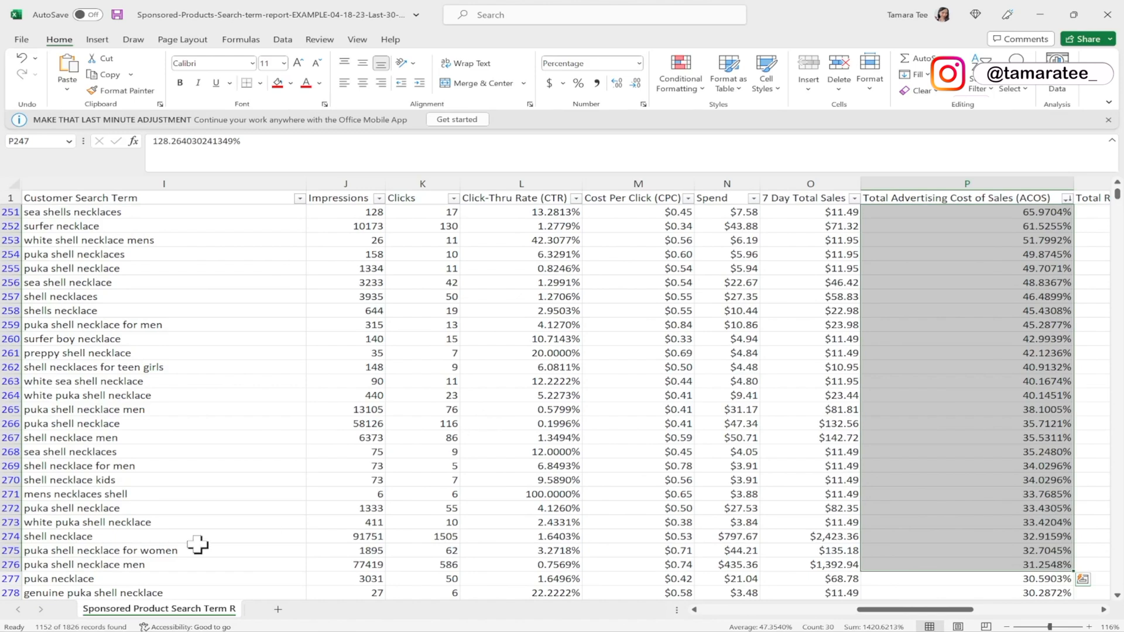
pyautogui.click(134, 564)
pyautogui.moveTo(134, 563); pyautogui.dragTo(101, 238)
pyautogui.moveTo(103, 94); pyautogui.dragTo(84, 208)
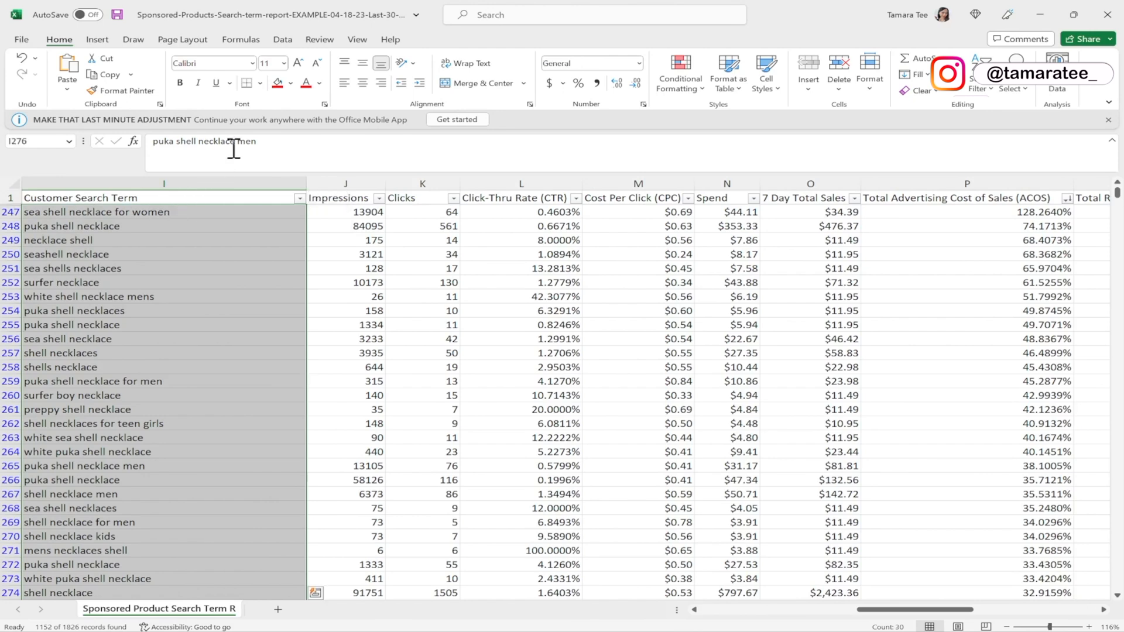
pyautogui.click(277, 83)
pyautogui.click(240, 266)
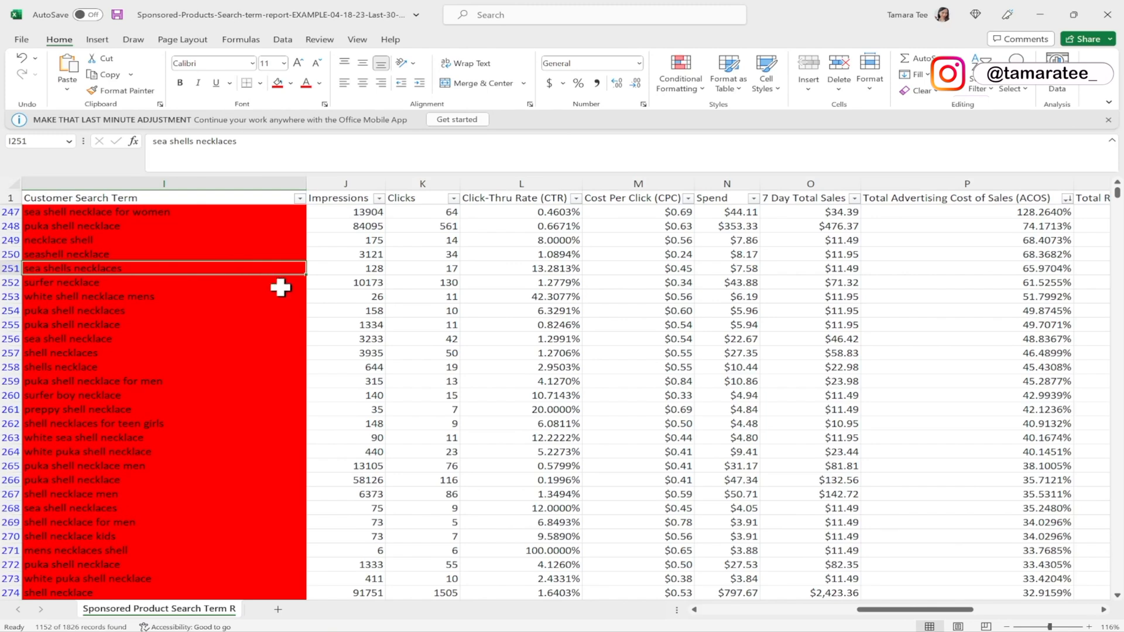
# Look over the red search terms and check the Clicks and ACOS of "shell necklace for men" in row 269
pyautogui.scroll(-3, 460, 392)
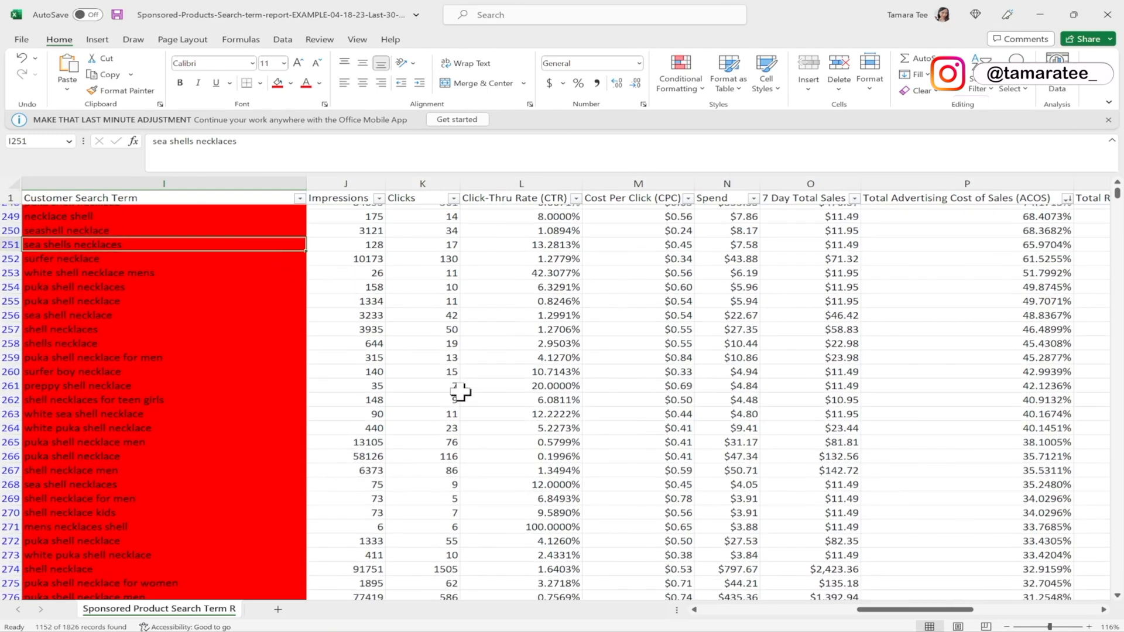
pyautogui.scroll(3, 460, 392)
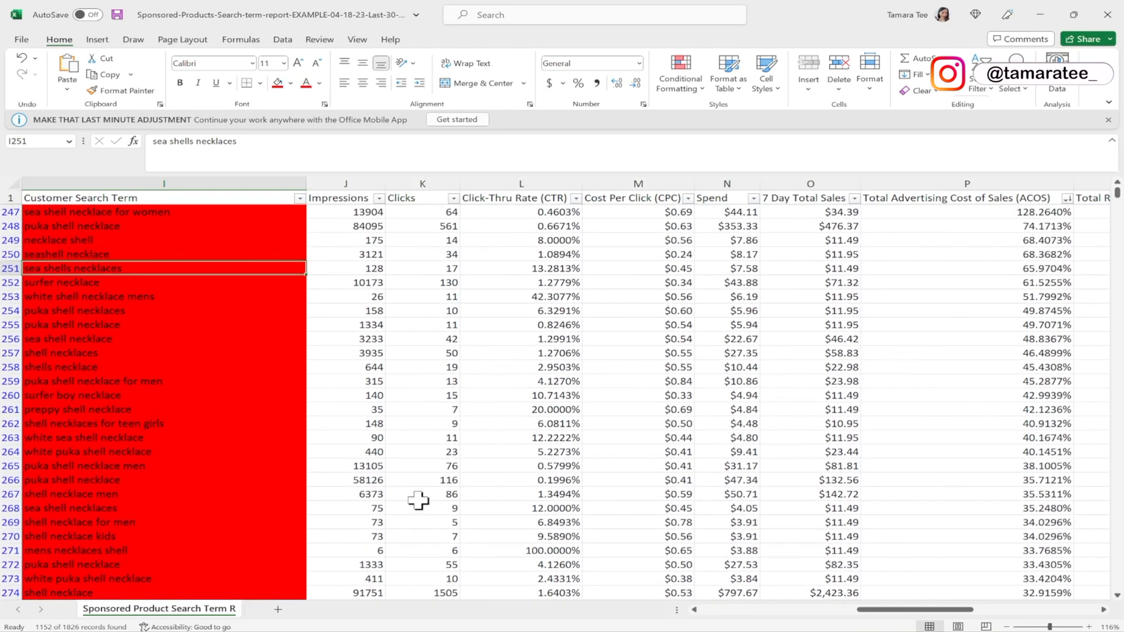
pyautogui.click(408, 522)
pyautogui.click(222, 522)
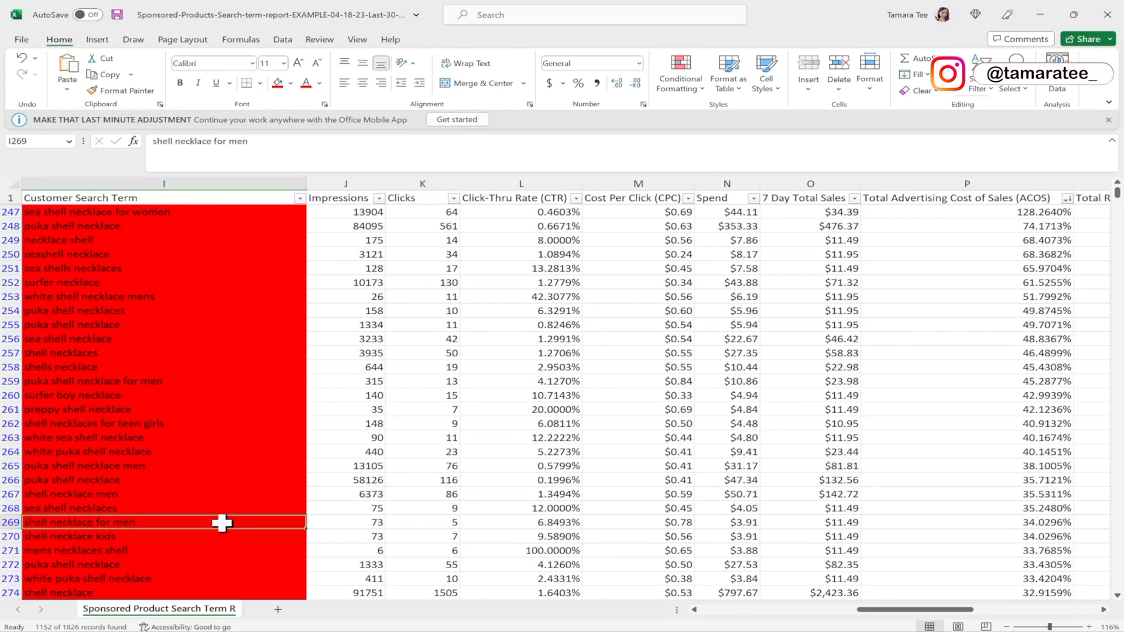
pyautogui.click(425, 523)
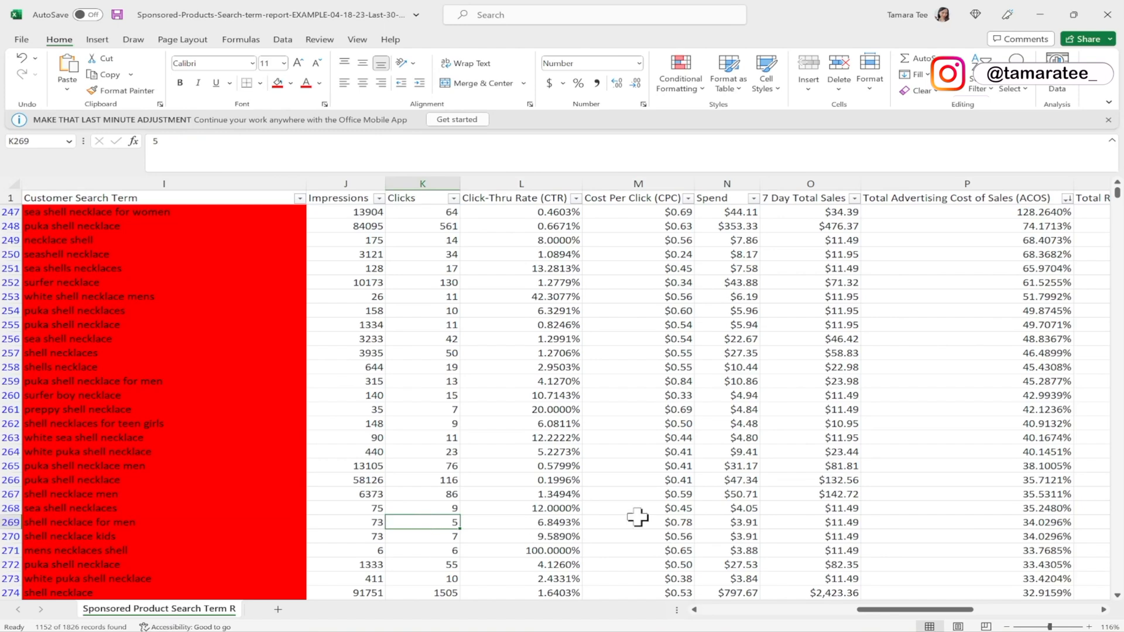
pyautogui.click(887, 523)
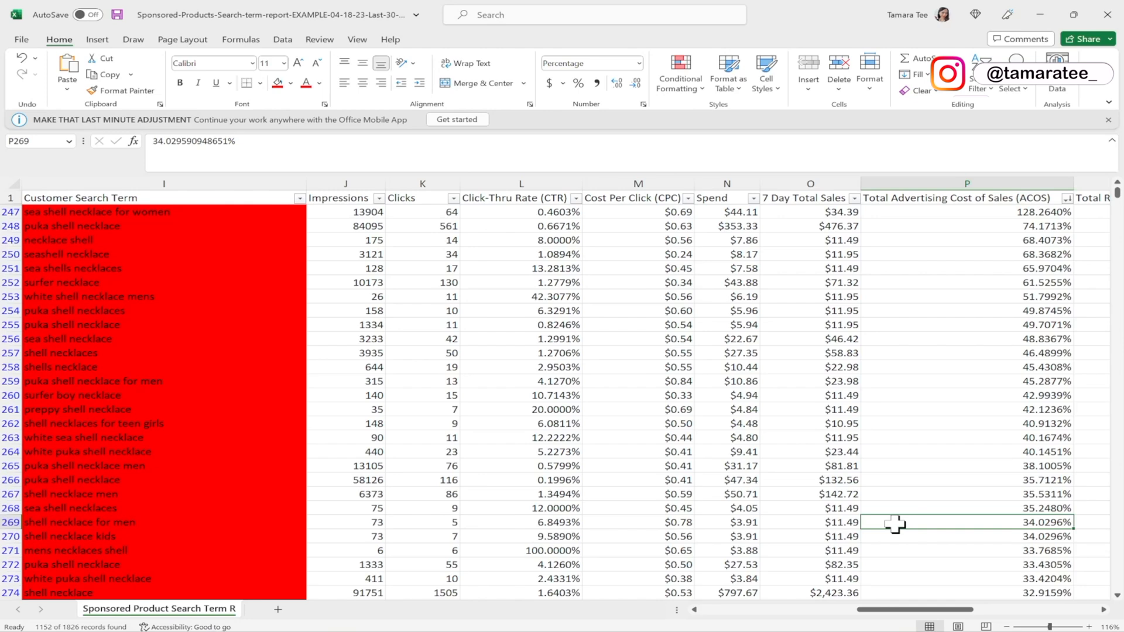
# Remove the red fill from the customer search term "shell necklace for men" in I269
pyautogui.click(428, 523)
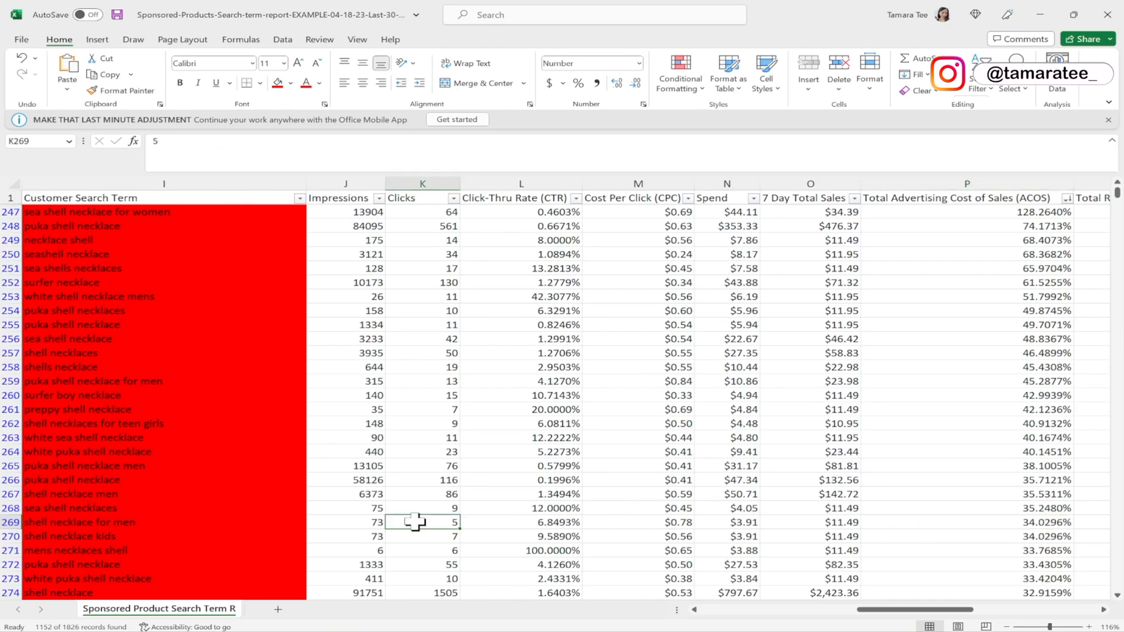
pyautogui.click(284, 522)
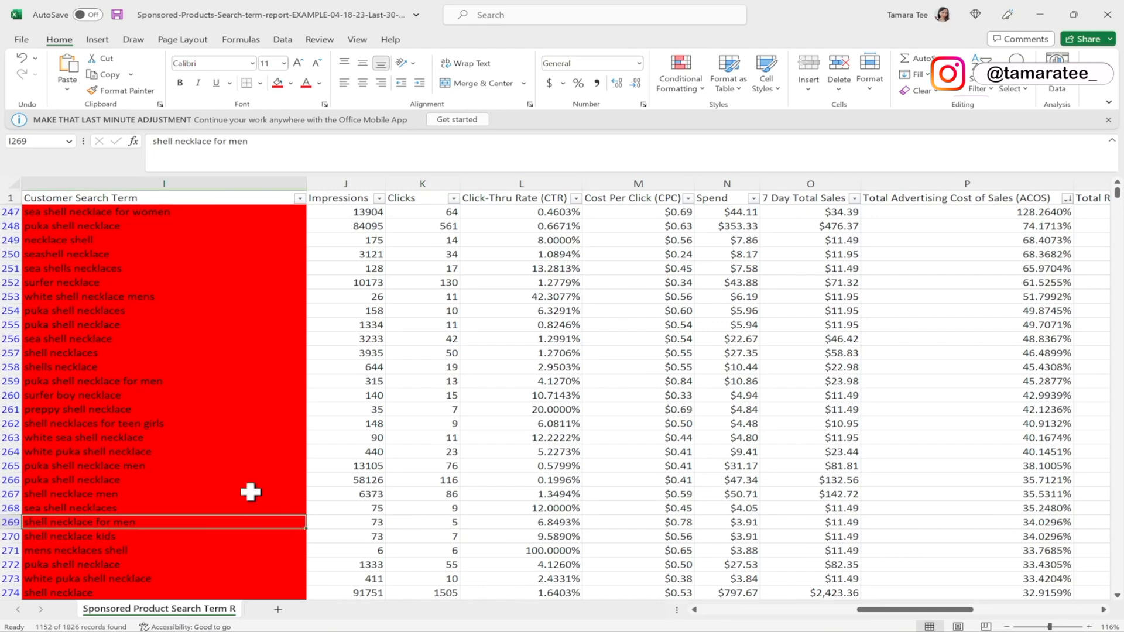
pyautogui.click(291, 83)
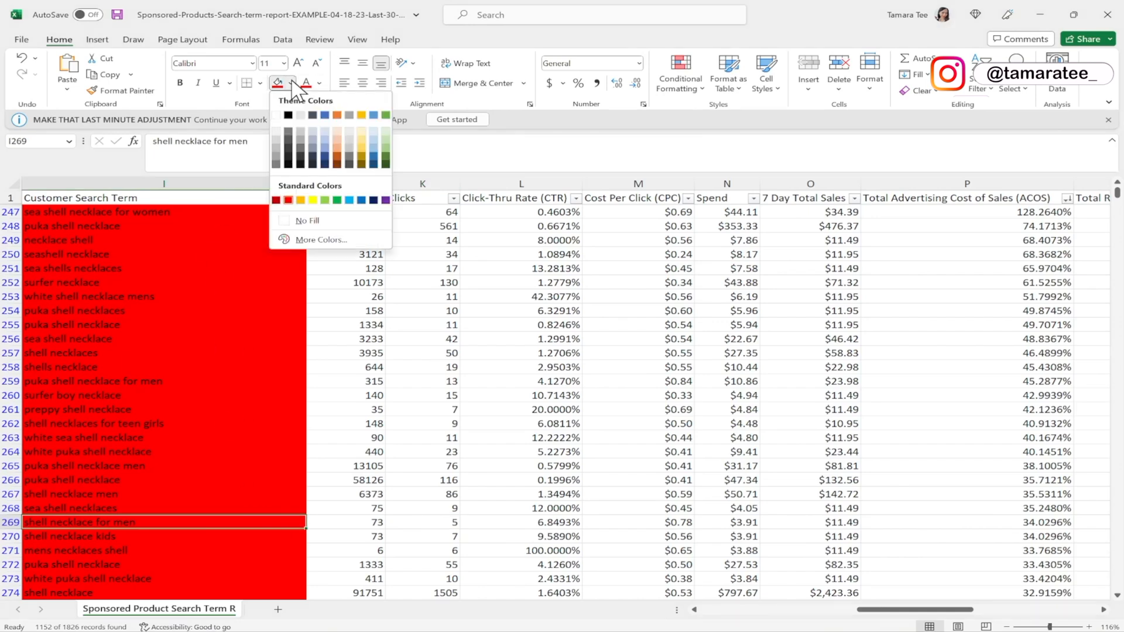
pyautogui.click(301, 221)
# Weigh the Clicks against the ACOS of the search term "shell necklace for men" in row 269
pyautogui.click(995, 521)
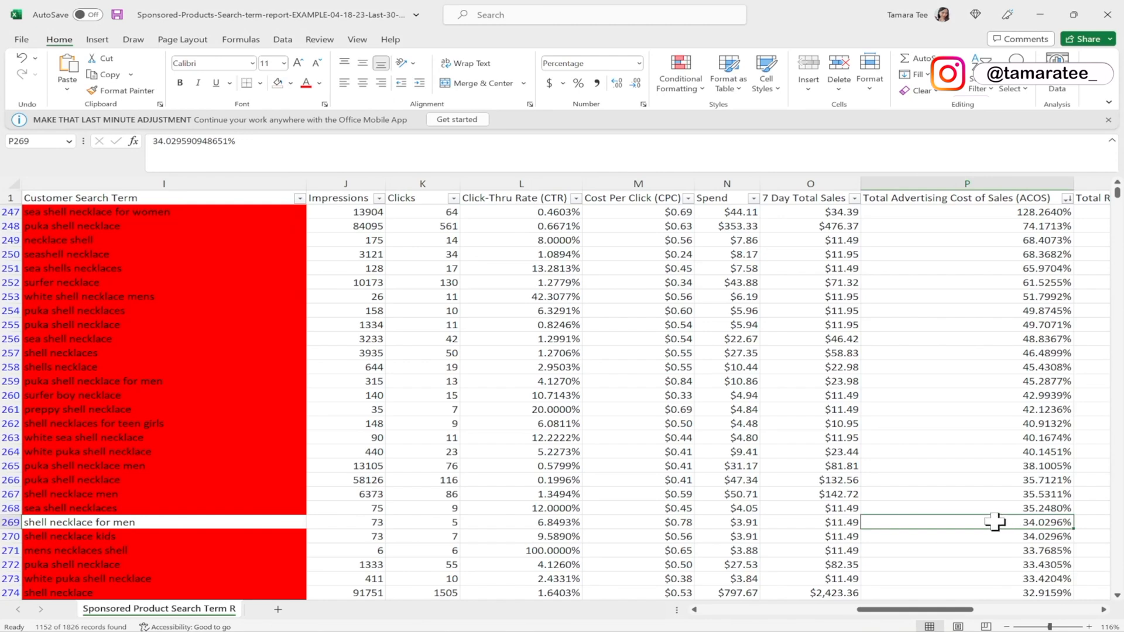
pyautogui.click(426, 522)
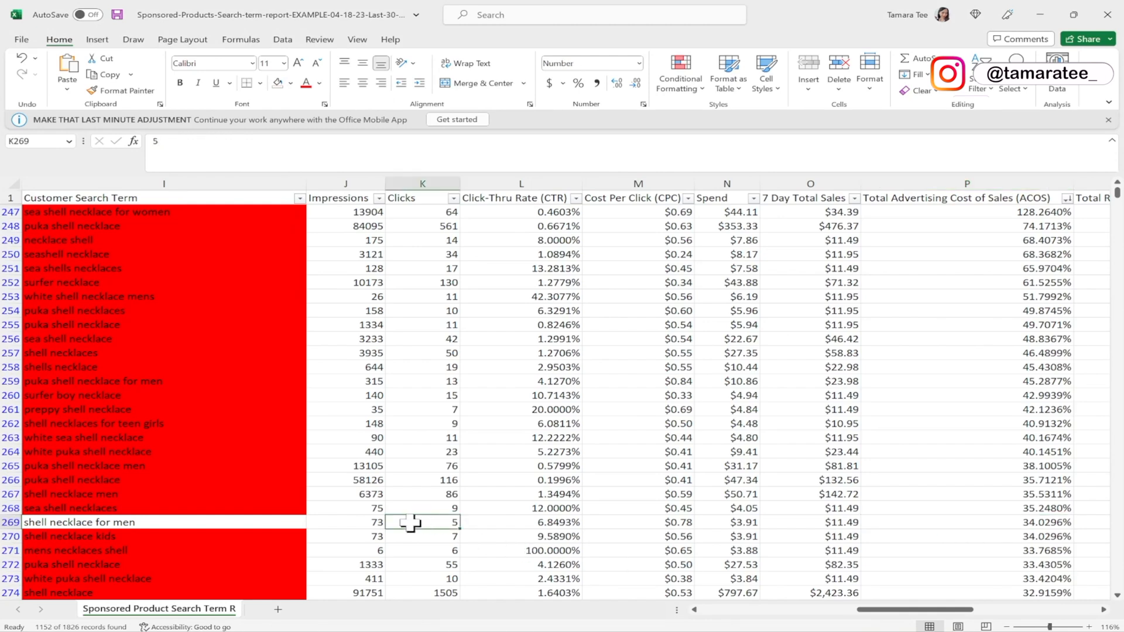
pyautogui.click(878, 522)
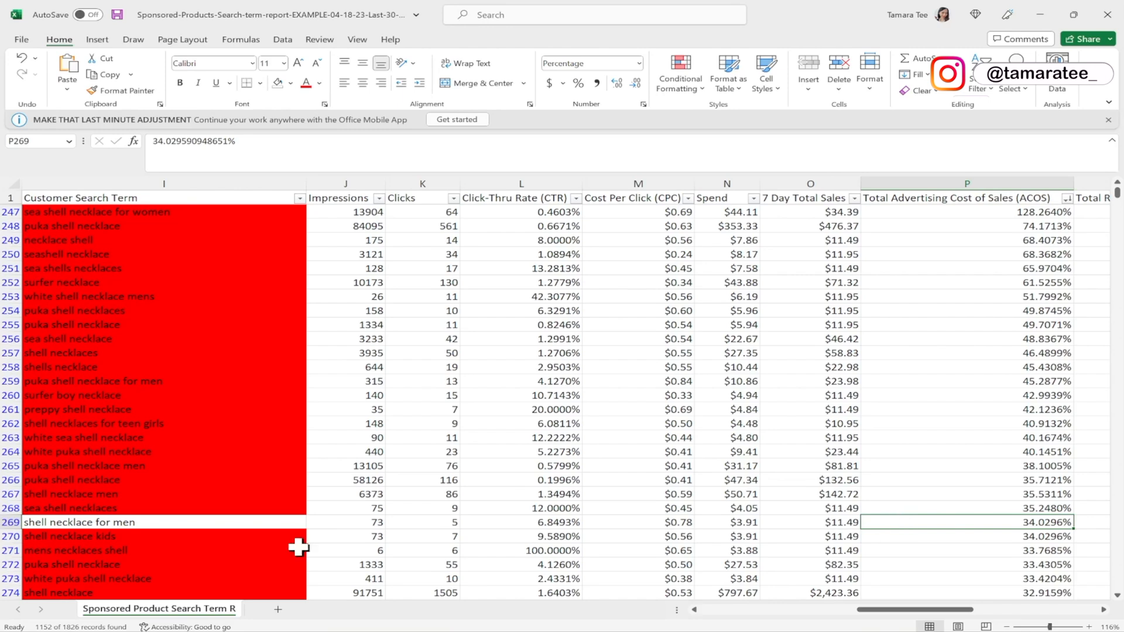
pyautogui.click(241, 520)
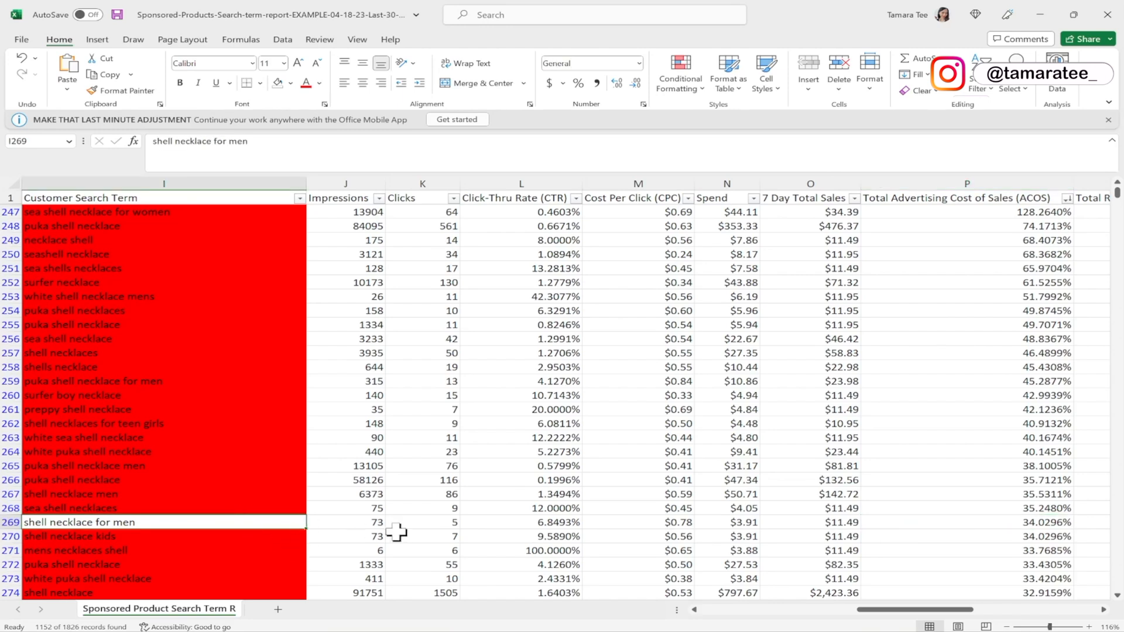
pyautogui.click(420, 520)
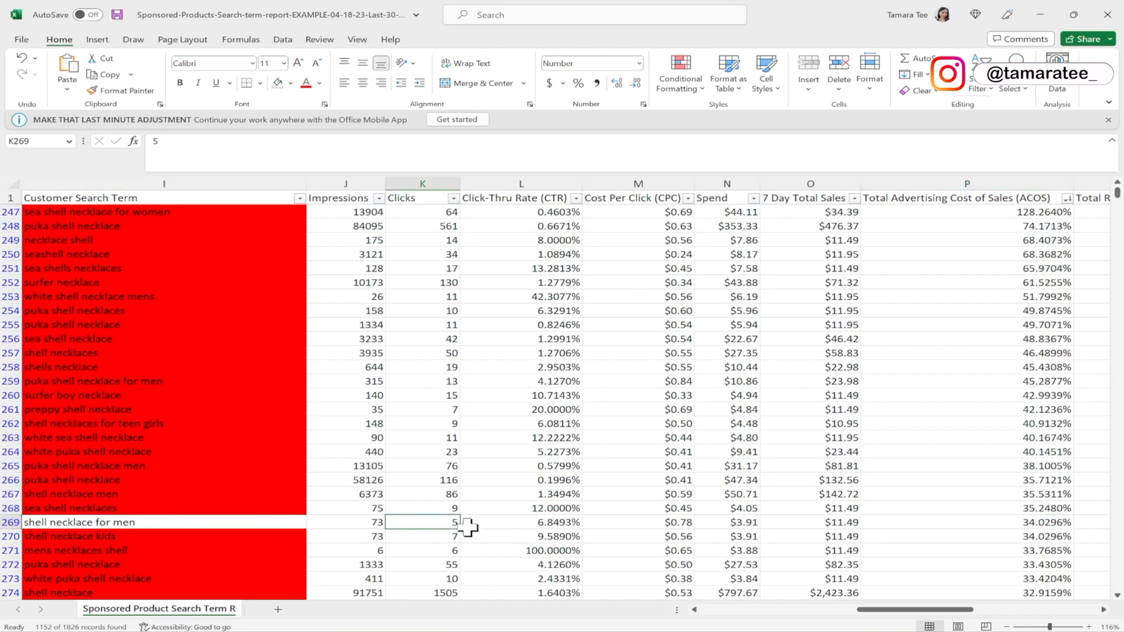
pyautogui.click(904, 524)
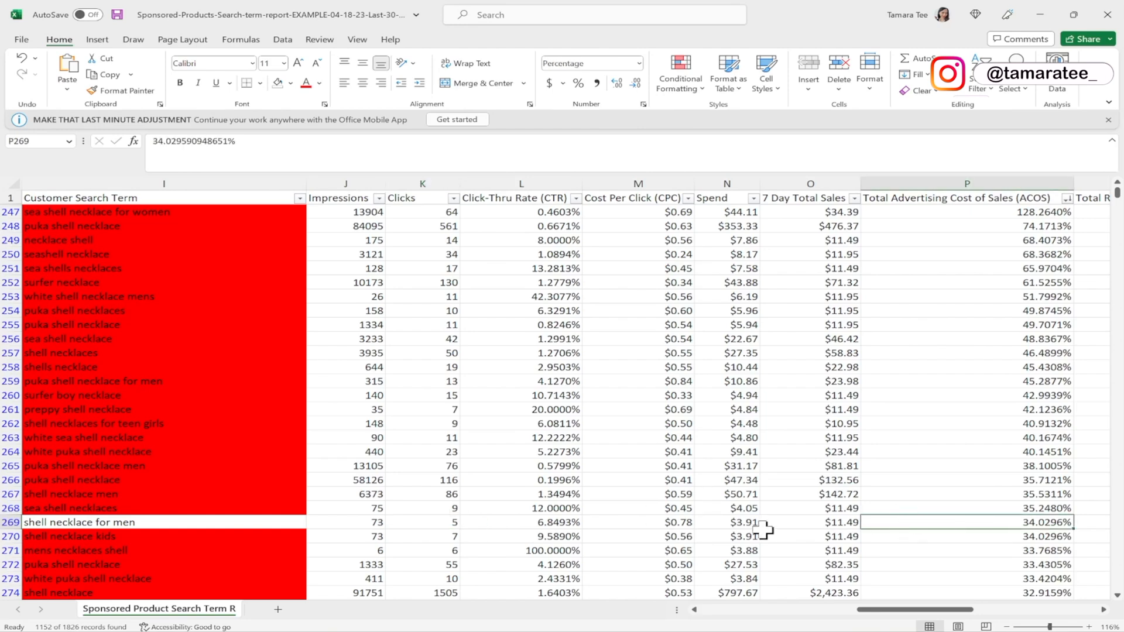
pyautogui.click(296, 522)
pyautogui.click(396, 520)
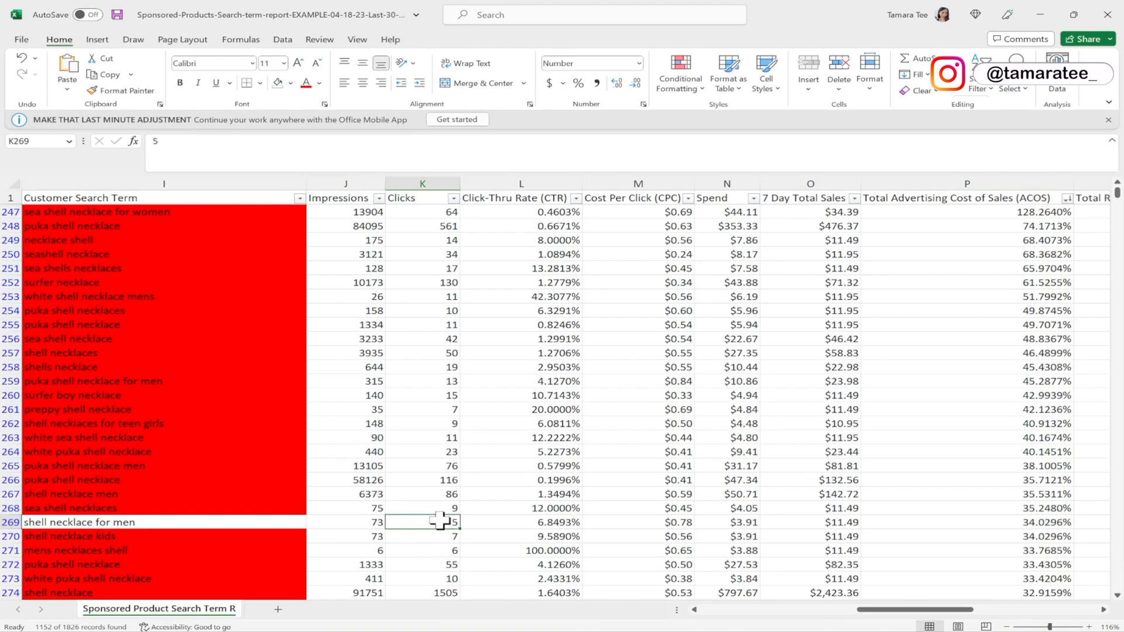
pyautogui.click(258, 525)
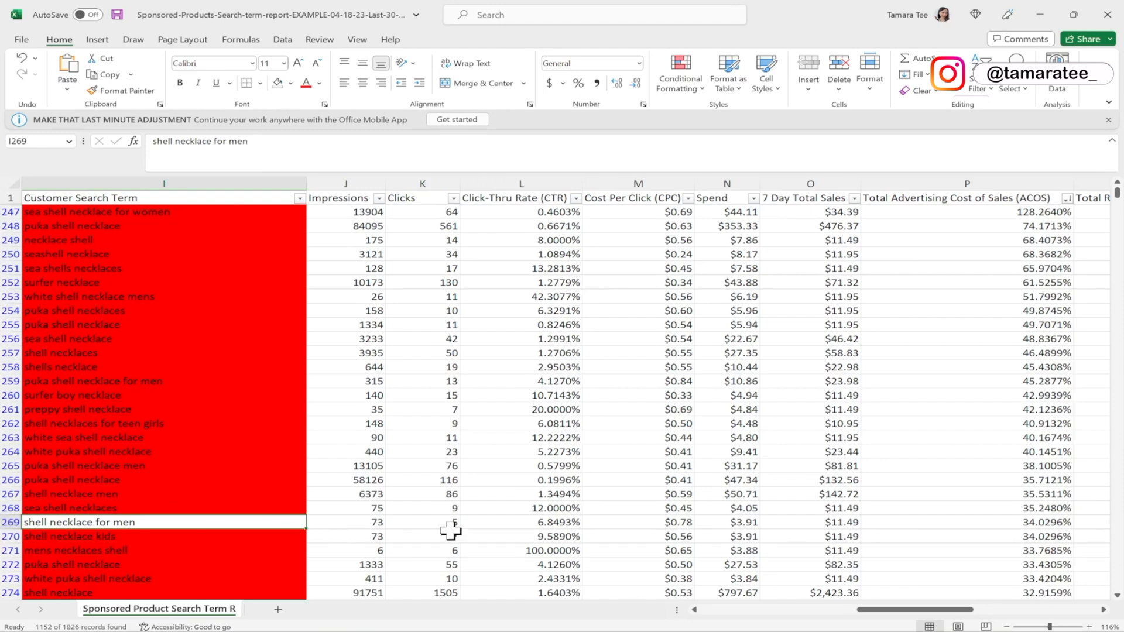
pyautogui.click(881, 517)
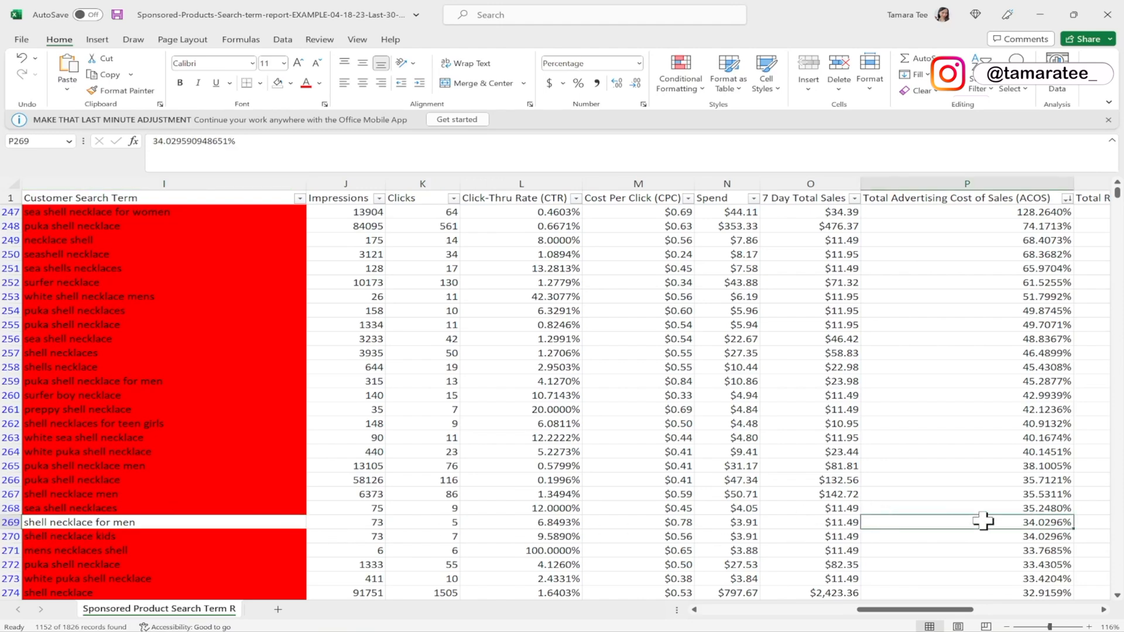
pyautogui.click(434, 523)
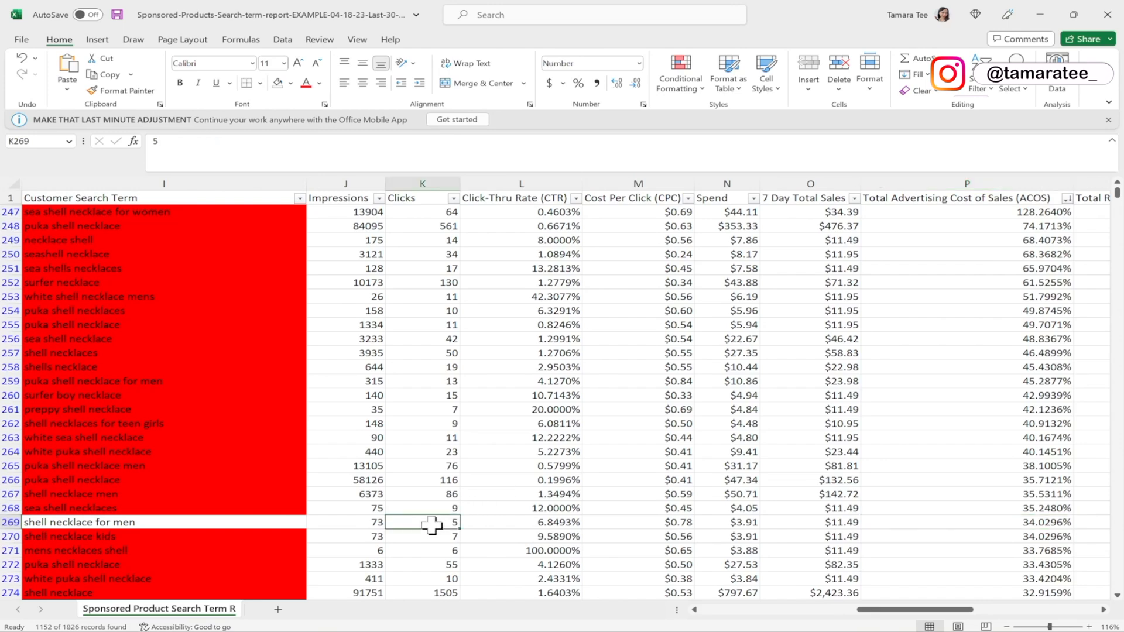
pyautogui.click(256, 527)
pyautogui.click(413, 524)
pyautogui.click(260, 519)
pyautogui.click(430, 522)
pyautogui.click(255, 523)
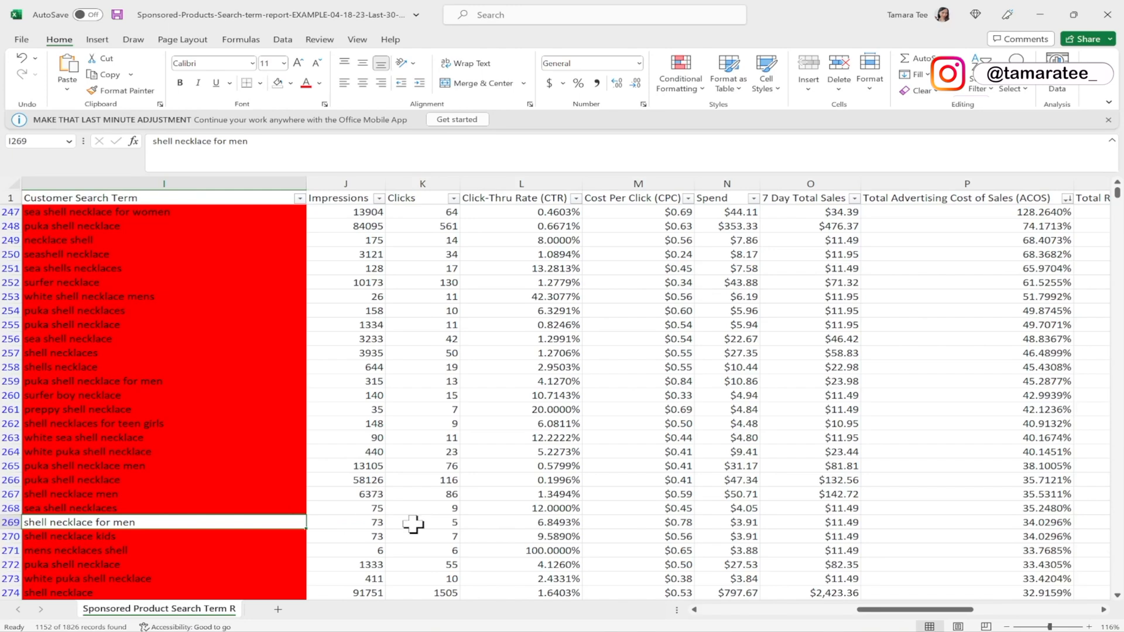
pyautogui.click(891, 529)
pyautogui.click(137, 523)
# Look over the red customer search terms in I247:I276 and the unfilled terms just below them
pyautogui.moveTo(229, 325); pyautogui.dragTo(228, 436)
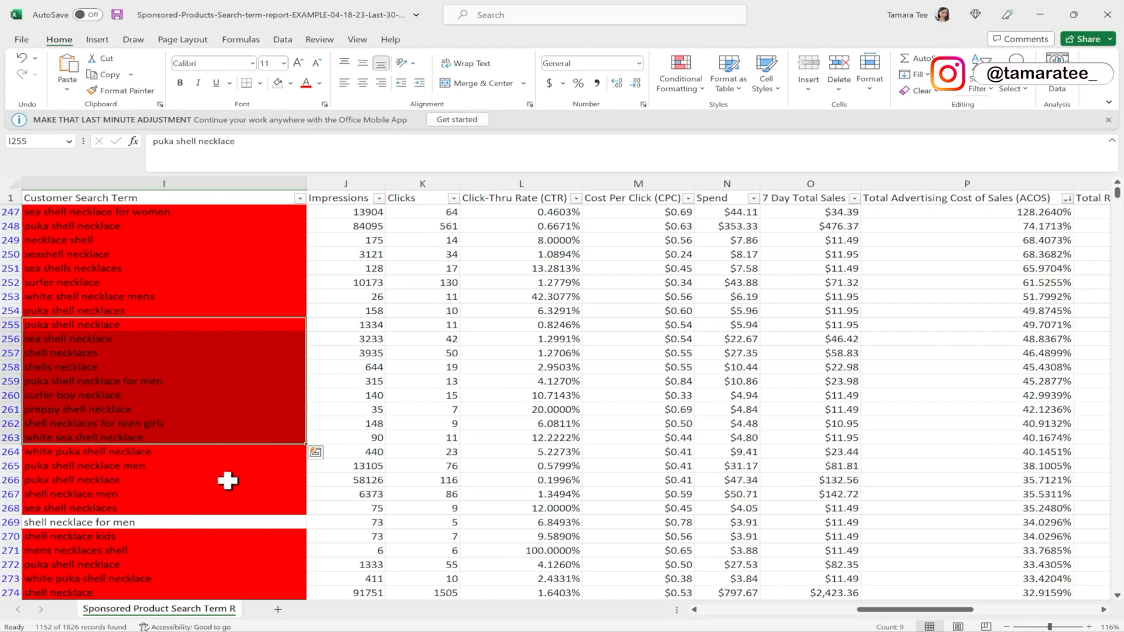
pyautogui.click(228, 522)
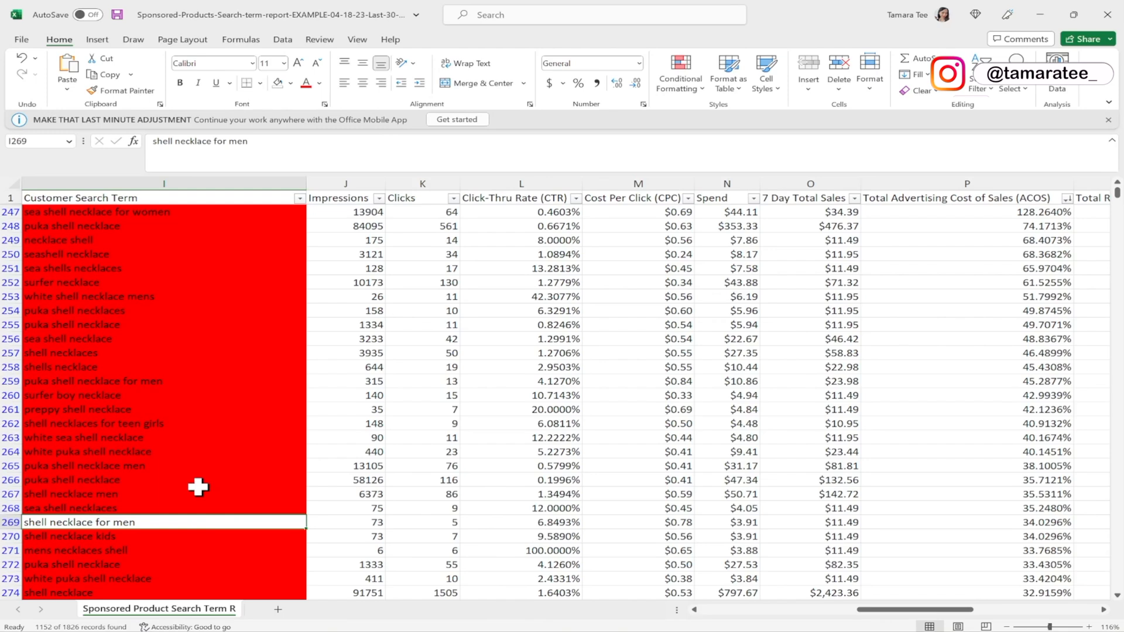
pyautogui.moveTo(193, 535); pyautogui.dragTo(196, 252)
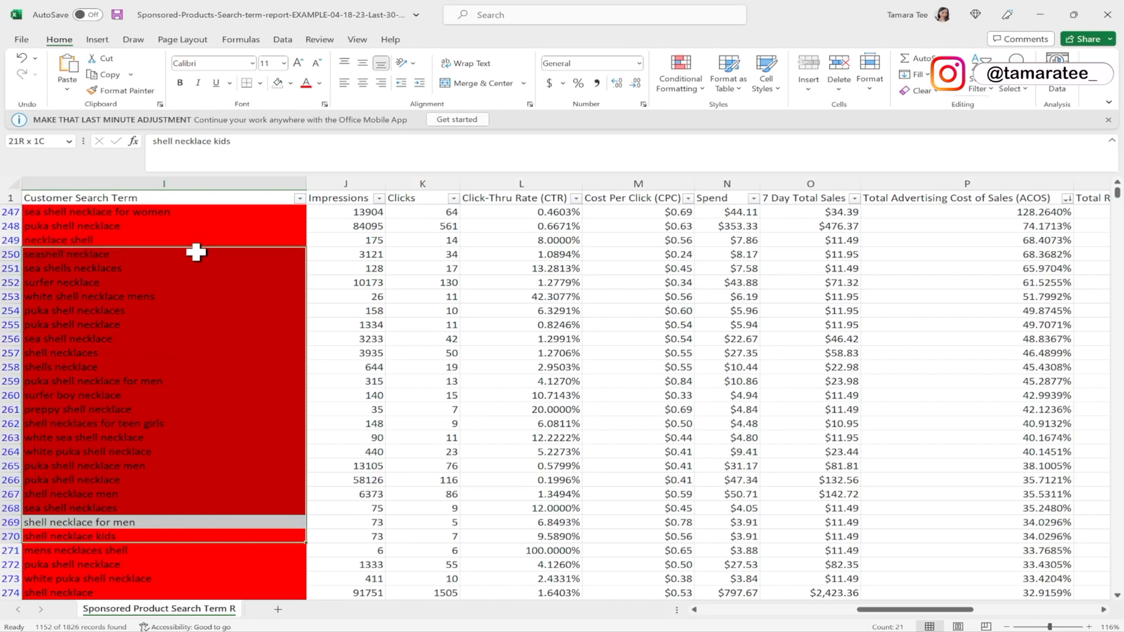
pyautogui.scroll(-4, 196, 252)
pyautogui.click(201, 539)
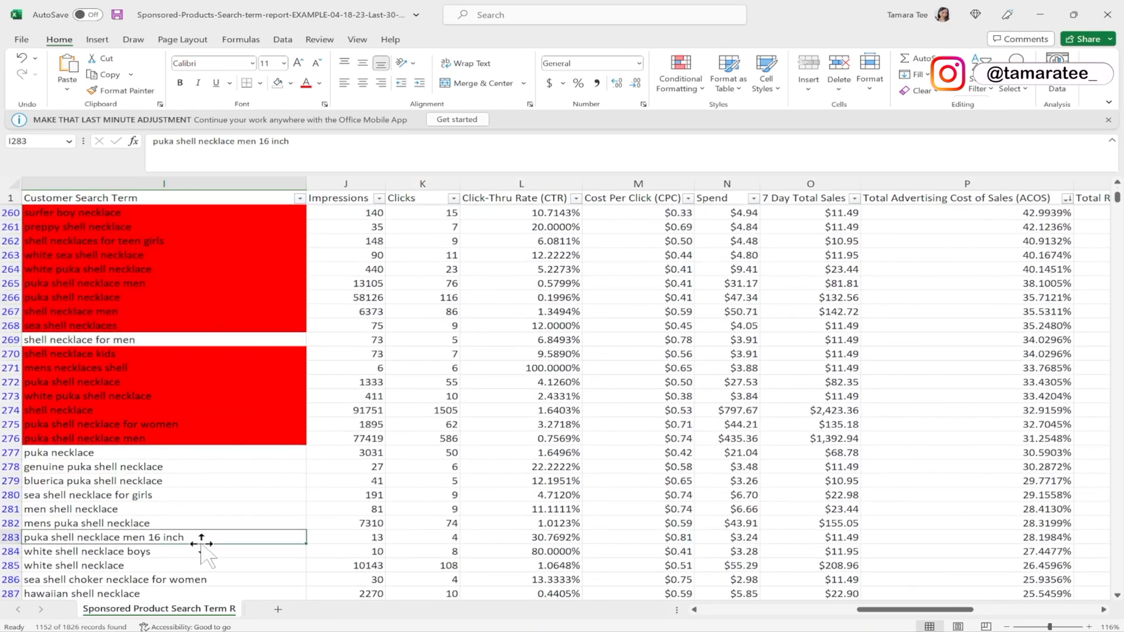
pyautogui.scroll(3, 231, 393)
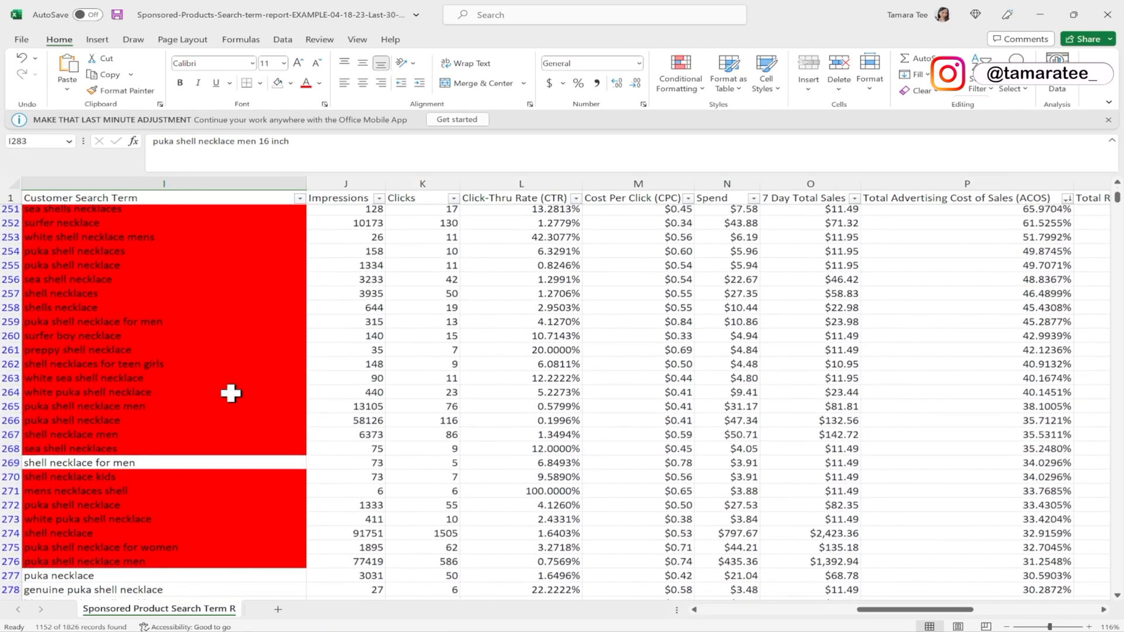
pyautogui.scroll(2, 230, 393)
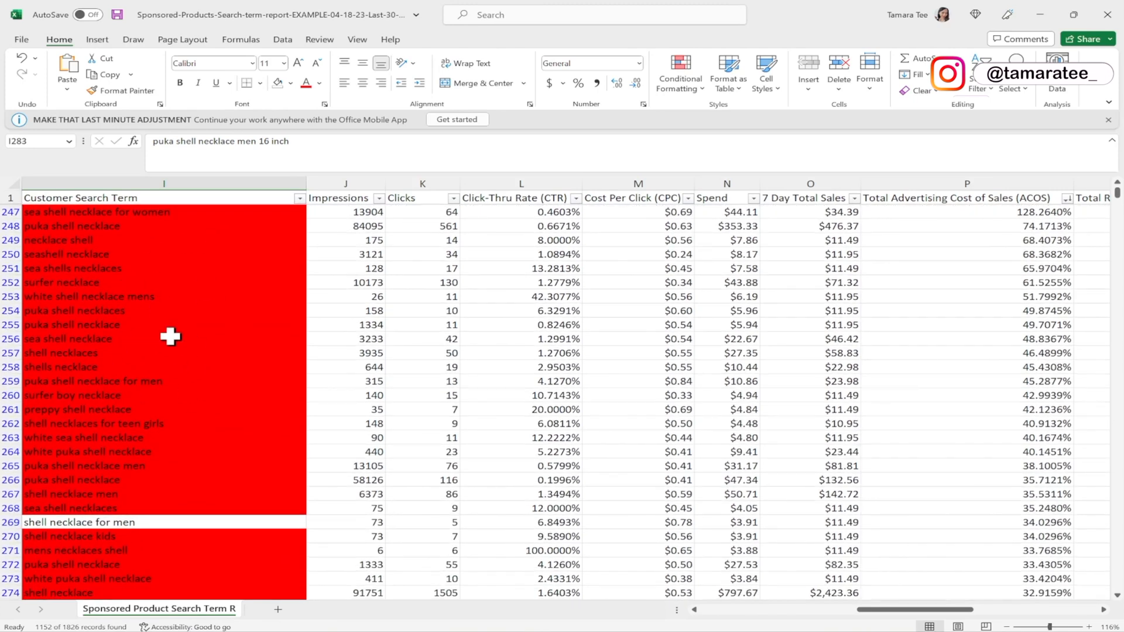
pyautogui.click(210, 351)
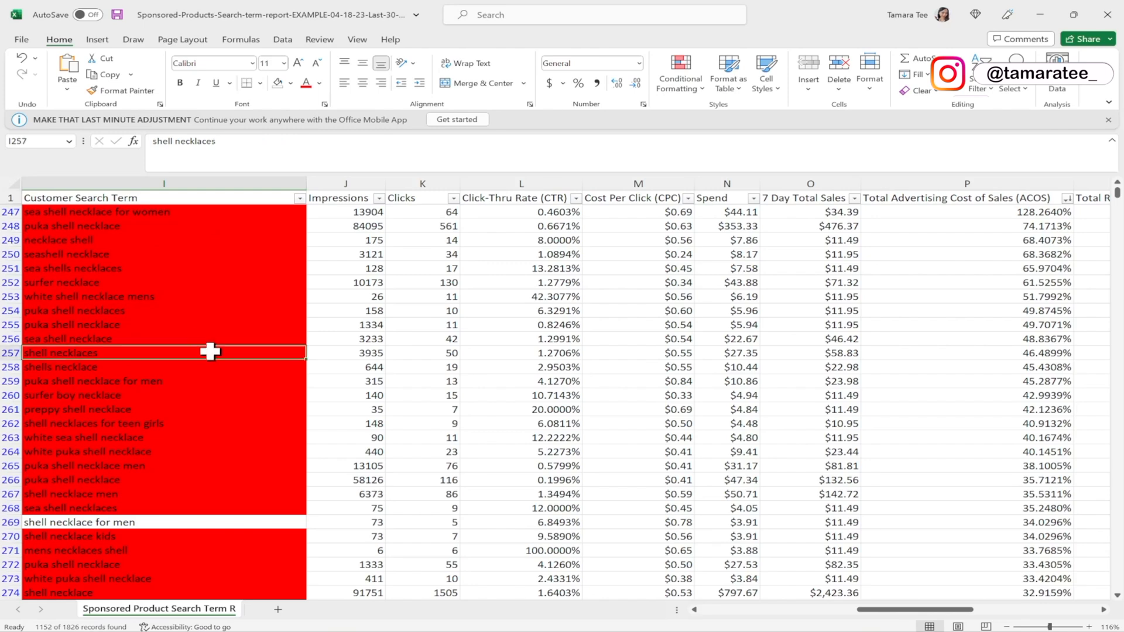
pyautogui.moveTo(191, 221); pyautogui.dragTo(197, 555)
# Check the Clicks of the red search terms in rows 268 and 271, next to the unfilled row 269
pyautogui.click(216, 338)
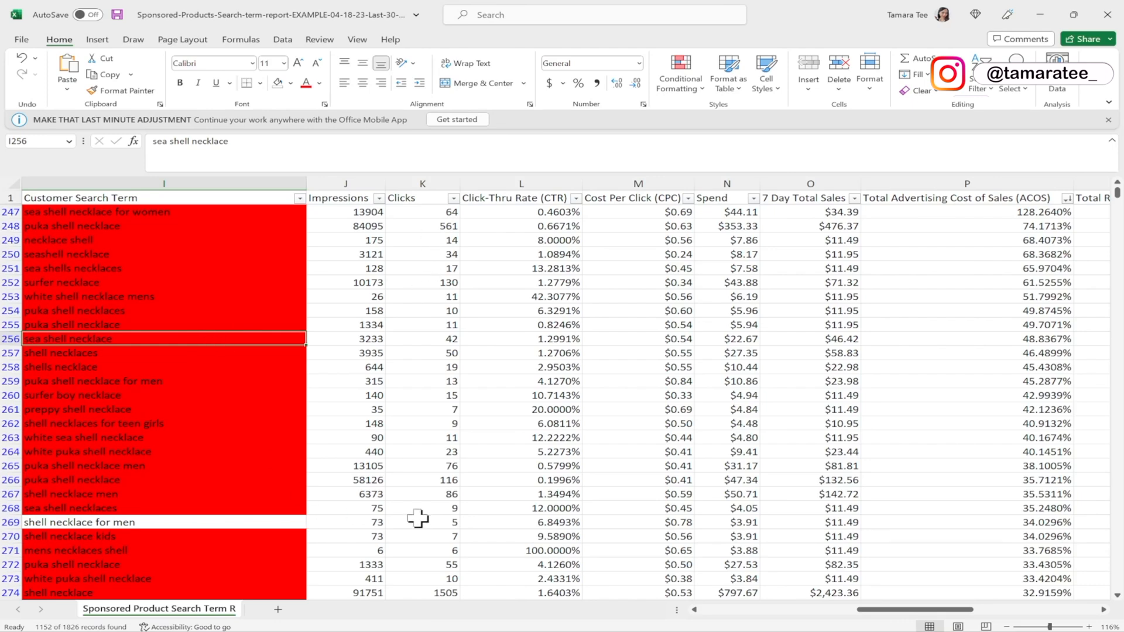
pyautogui.click(420, 550)
pyautogui.click(431, 506)
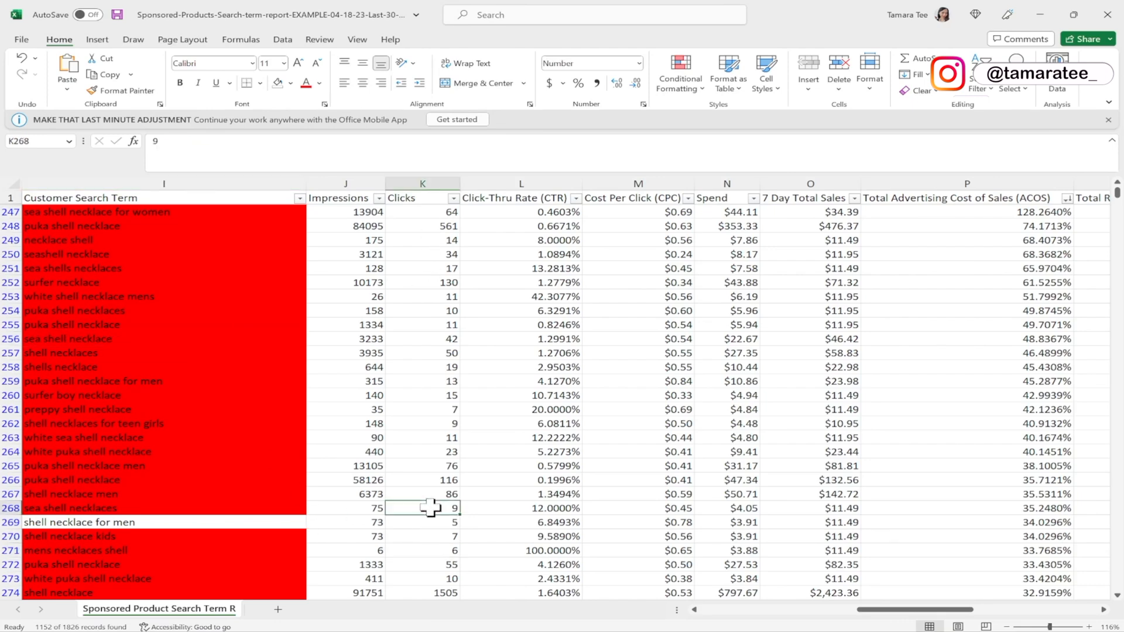
pyautogui.click(221, 519)
pyautogui.click(260, 508)
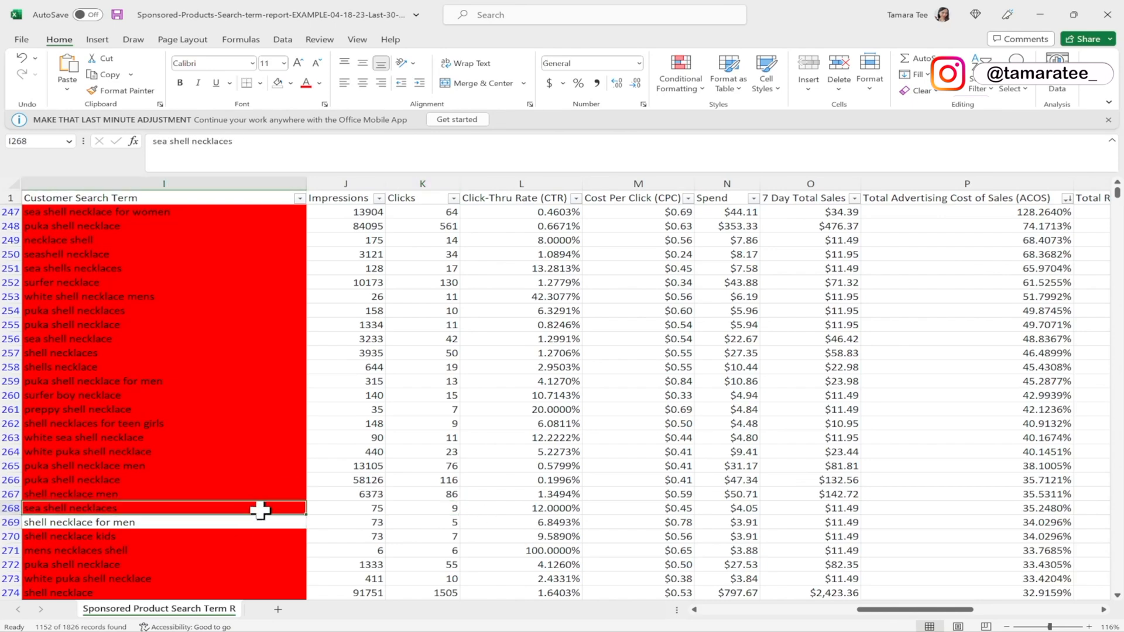
# Compare Clicks and ACOS for red search terms such as "surfer necklace" in row 252 and "sea shell necklace" in row 256
pyautogui.click(909, 214)
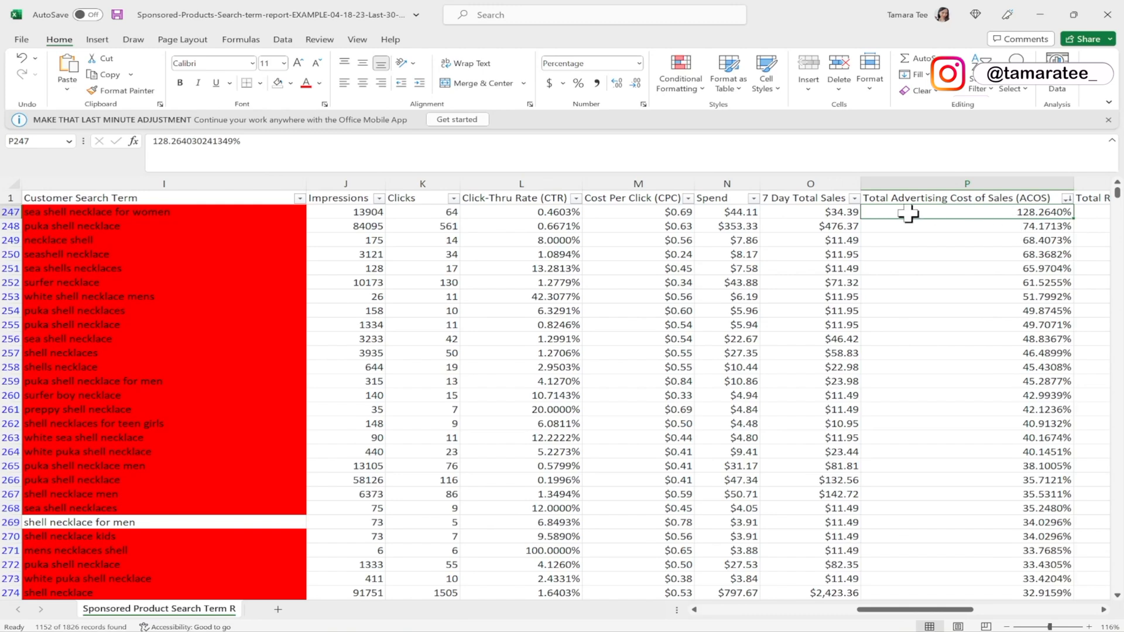
pyautogui.click(425, 284)
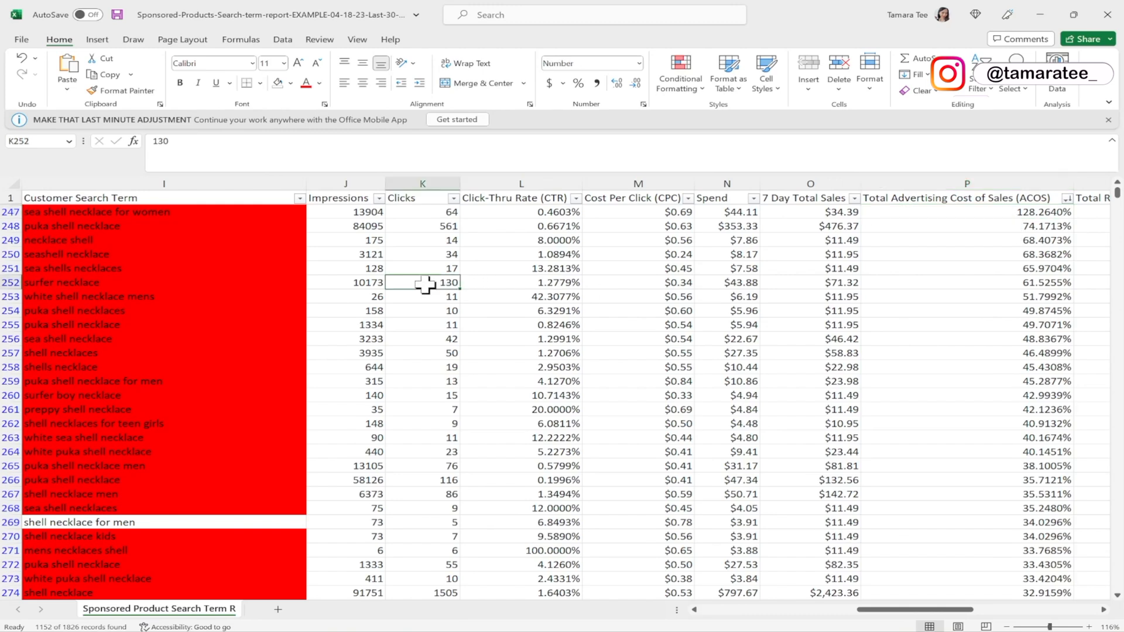
pyautogui.click(949, 282)
pyautogui.click(459, 283)
pyautogui.click(896, 286)
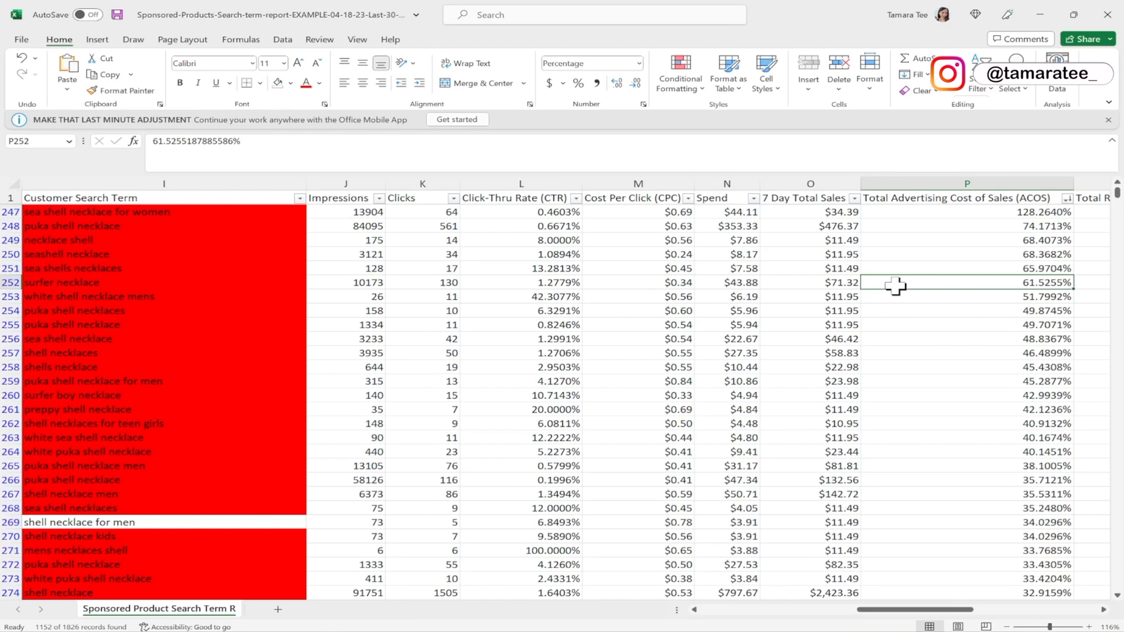
pyautogui.click(472, 379)
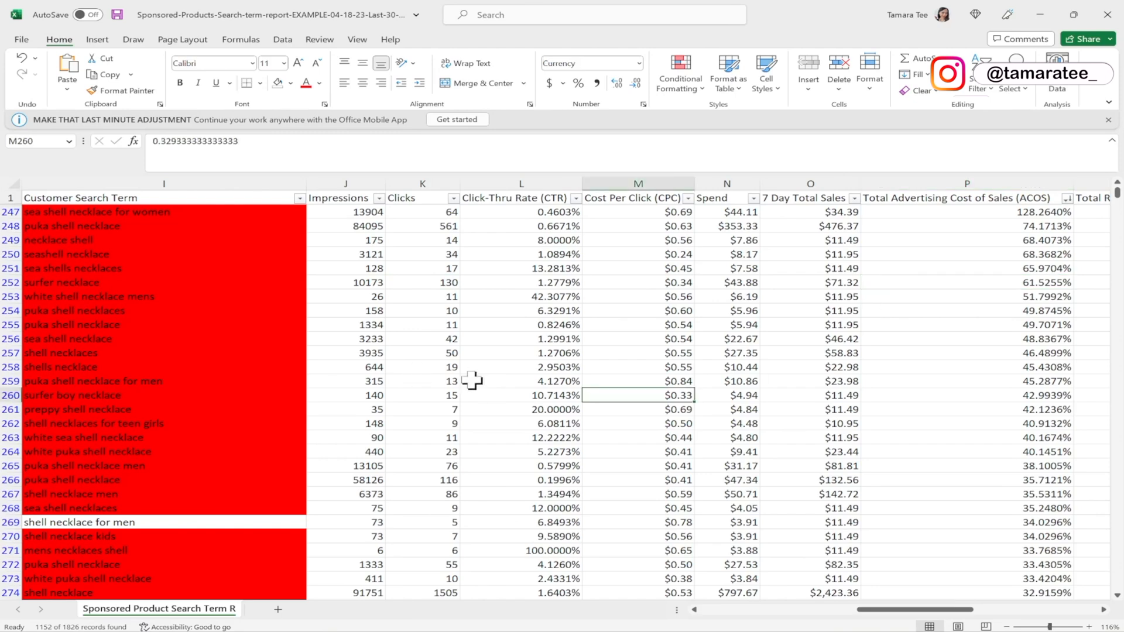
pyautogui.click(267, 349)
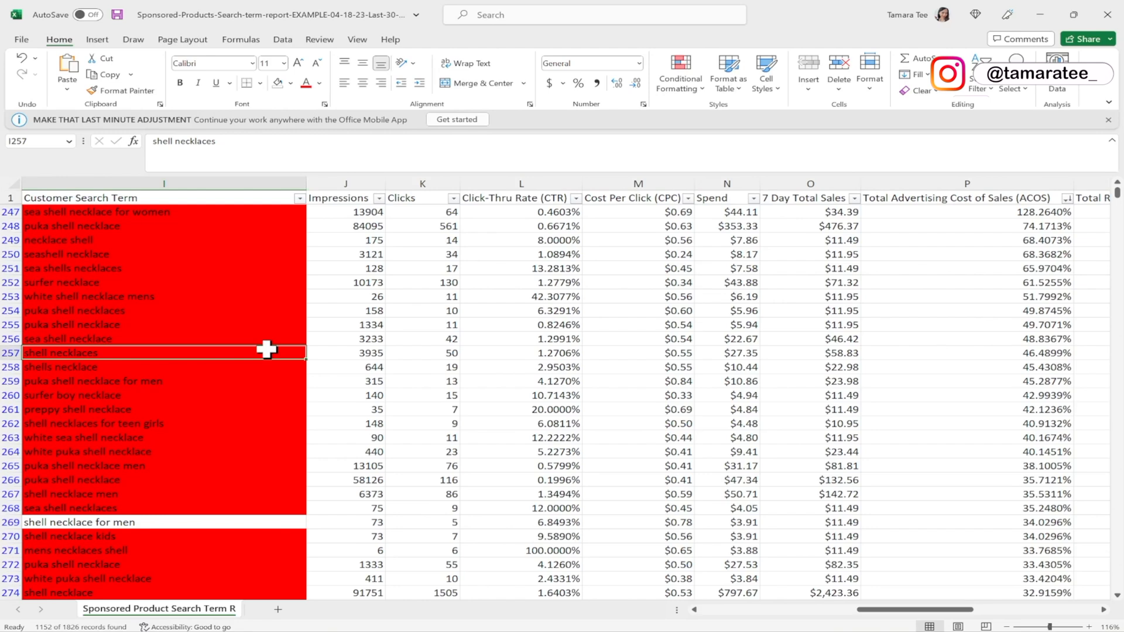
pyautogui.click(253, 341)
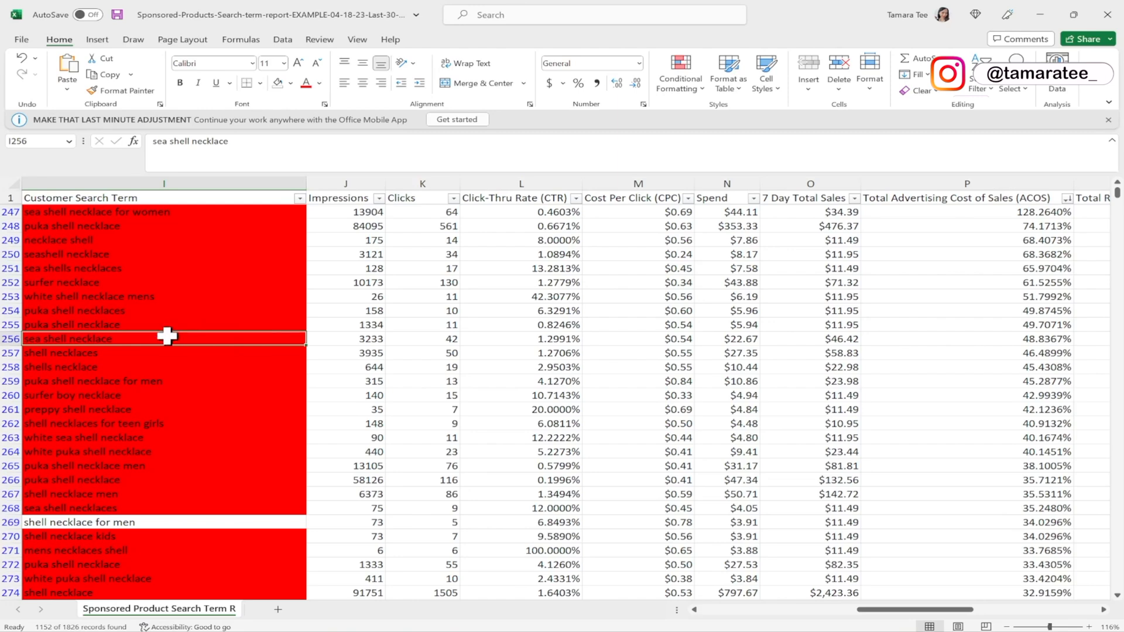
pyautogui.click(426, 339)
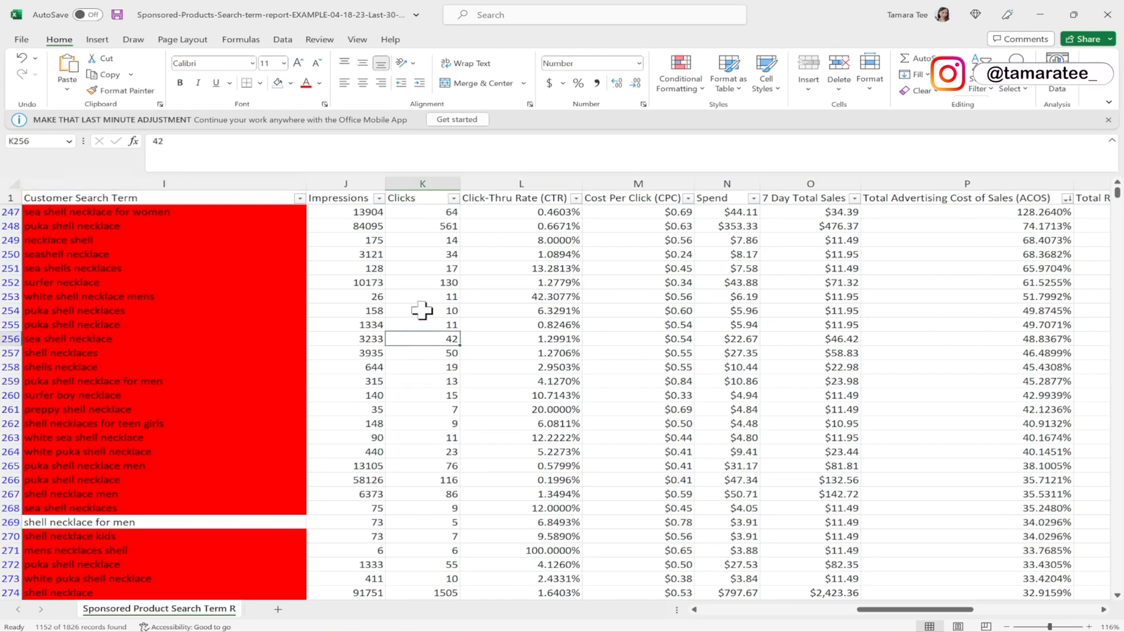
pyautogui.click(943, 380)
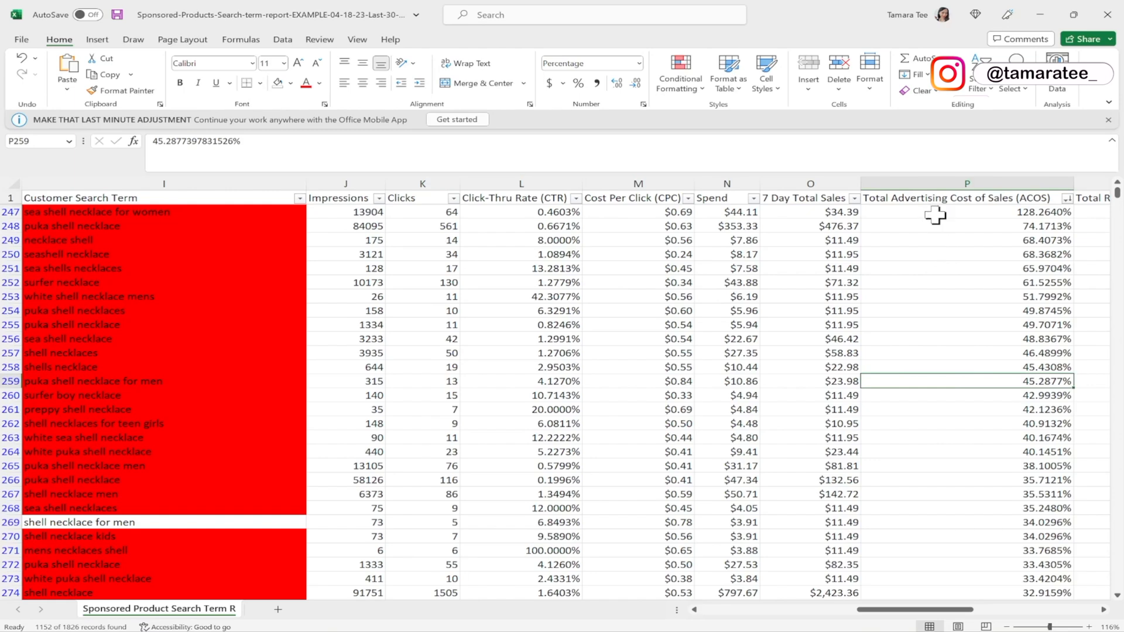
# Review the ACOS of the search terms in rows 247 to 304, particularly the red terms in rows 250 and 251
pyautogui.scroll(-1, 915, 465)
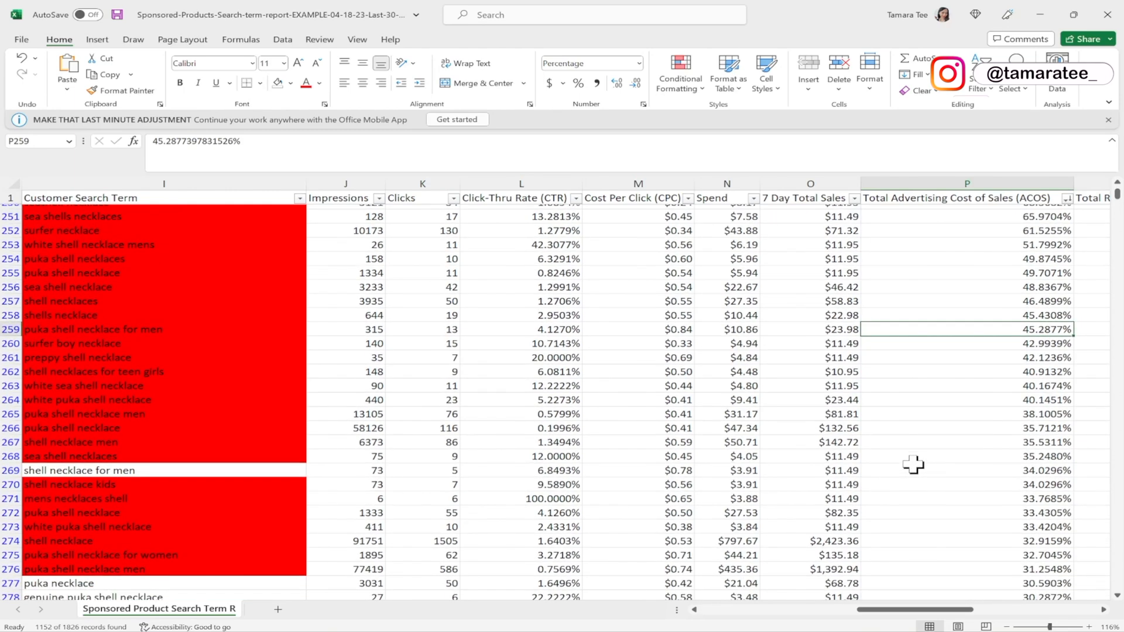
pyautogui.scroll(-7, 913, 464)
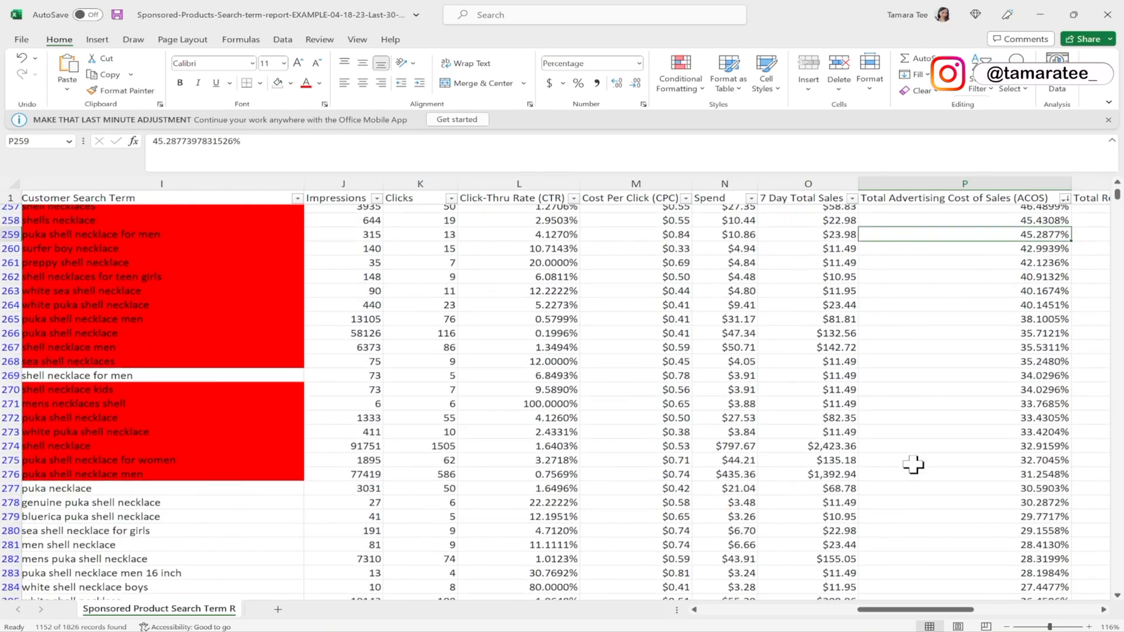
pyautogui.scroll(-2, 913, 464)
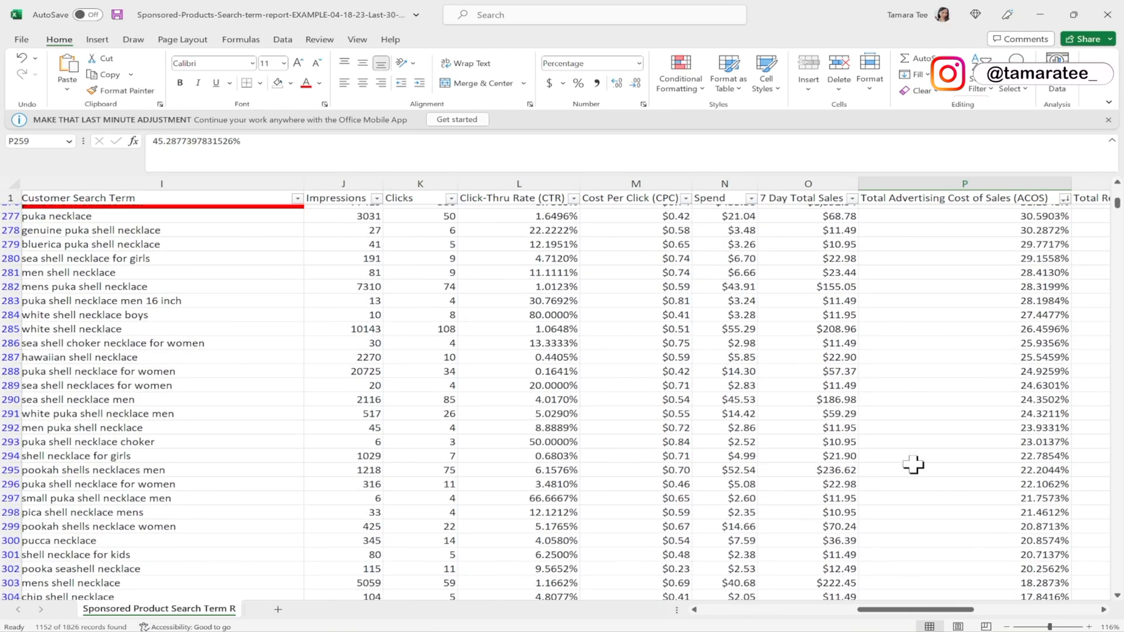
pyautogui.scroll(10, 913, 464)
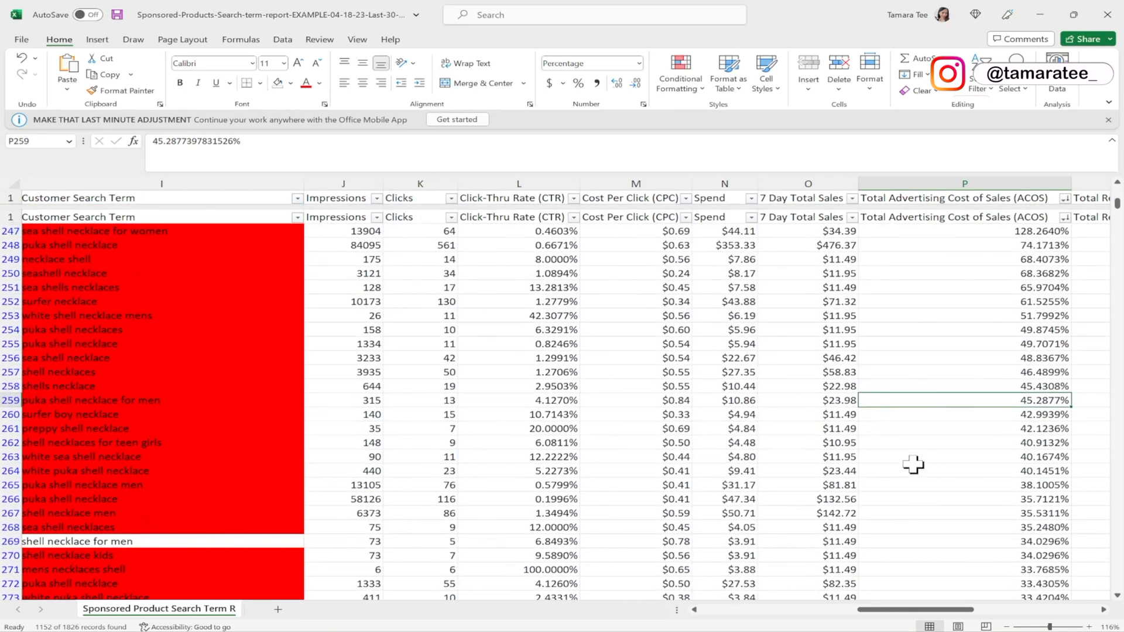
pyautogui.click(1003, 270)
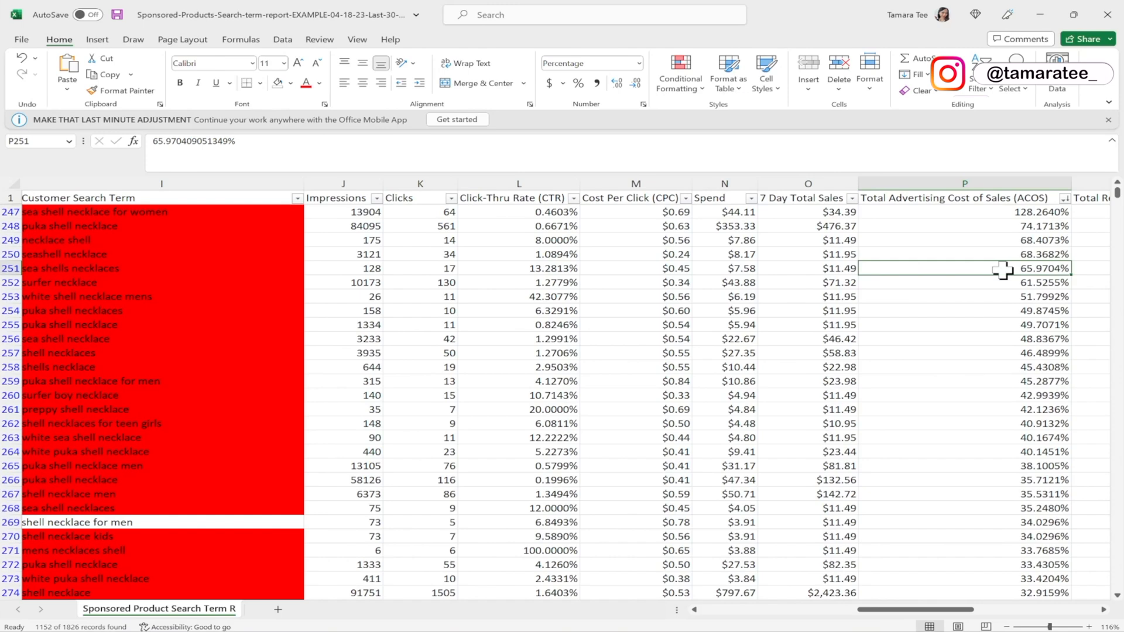
pyautogui.click(910, 253)
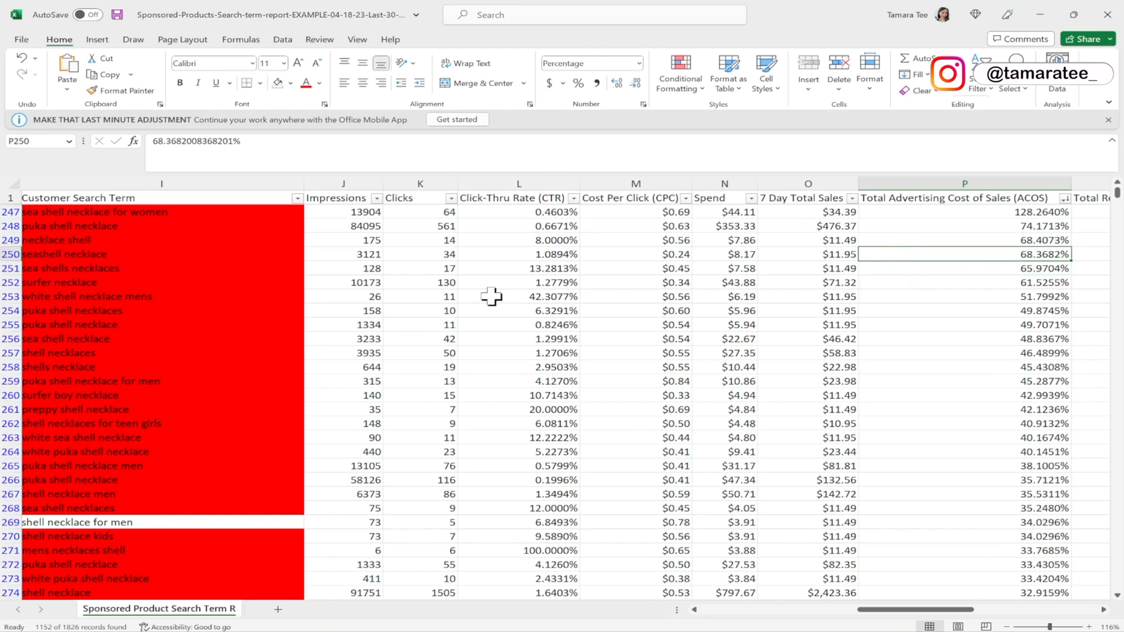
# Compare the Clicks, CPC, 7 Day Total Sales and ACOS of the red search terms in rows 252 to 258
pyautogui.click(413, 297)
pyautogui.click(409, 337)
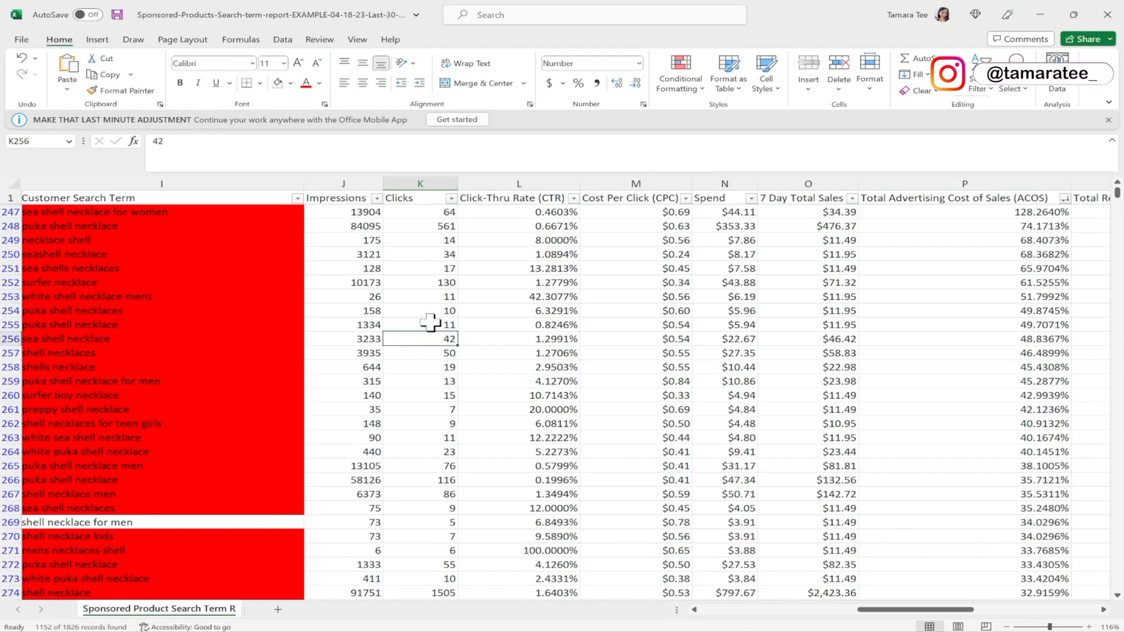
pyautogui.click(276, 326)
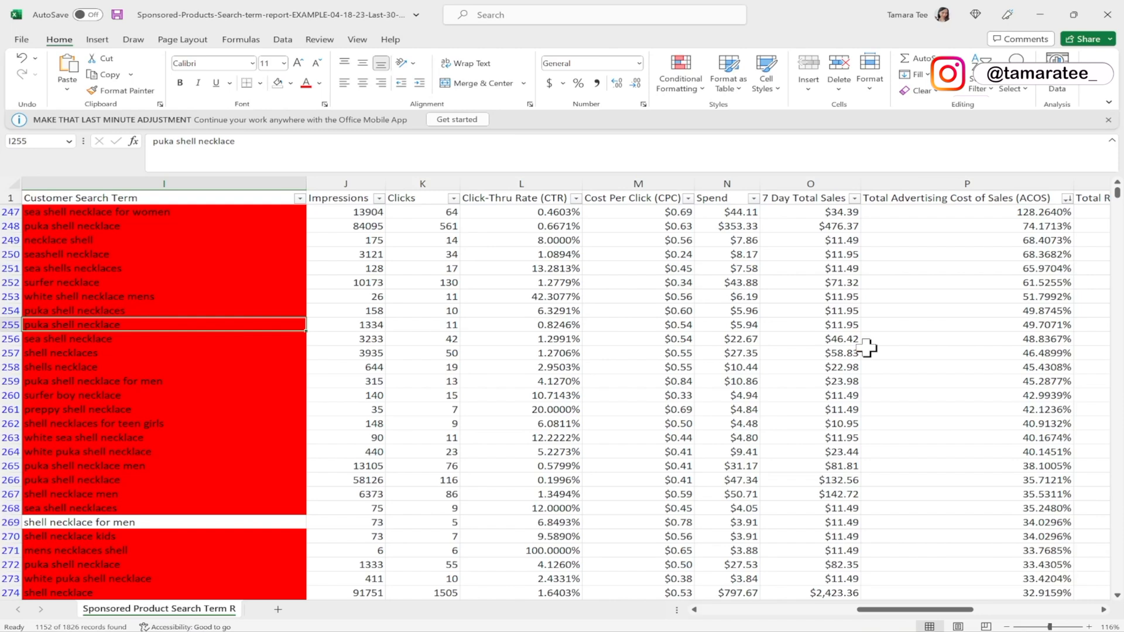
pyautogui.click(610, 366)
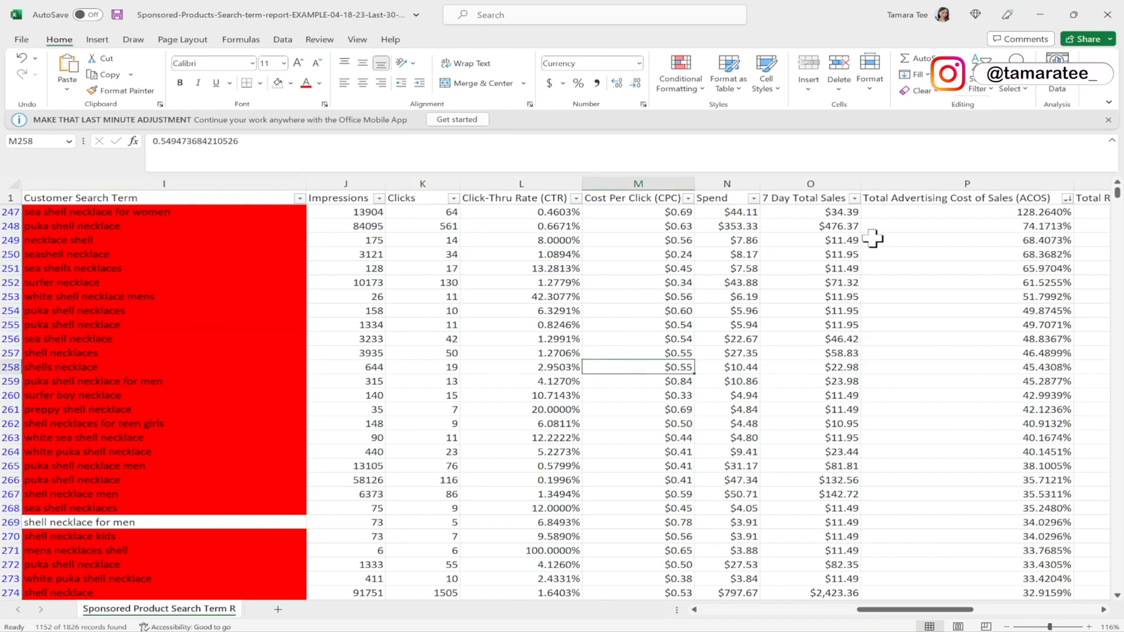
pyautogui.click(884, 197)
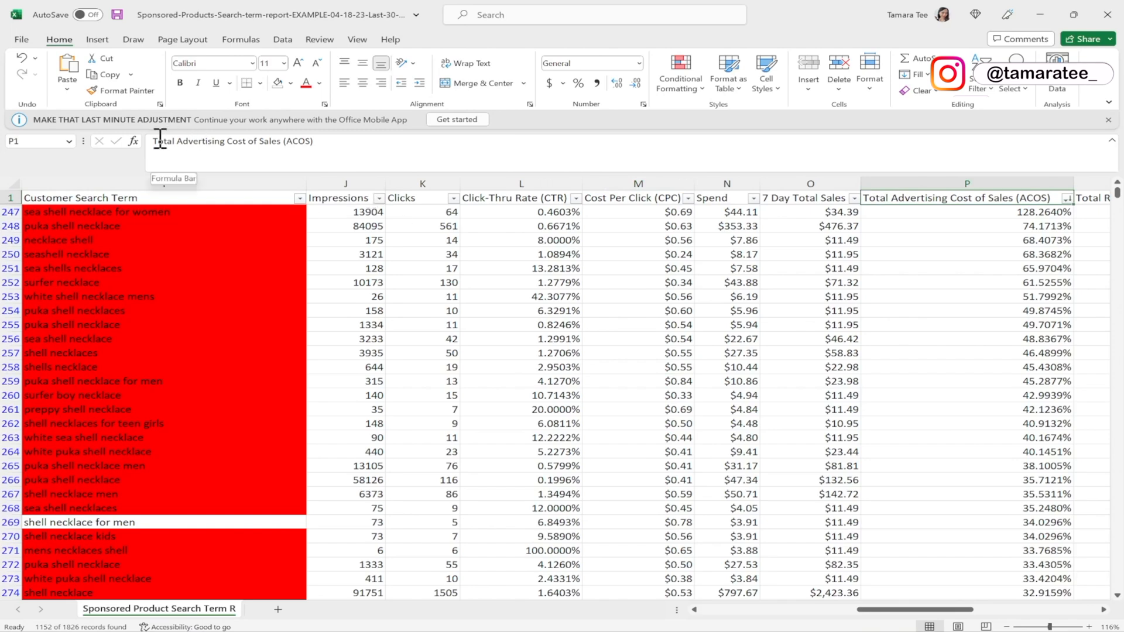
pyautogui.click(854, 353)
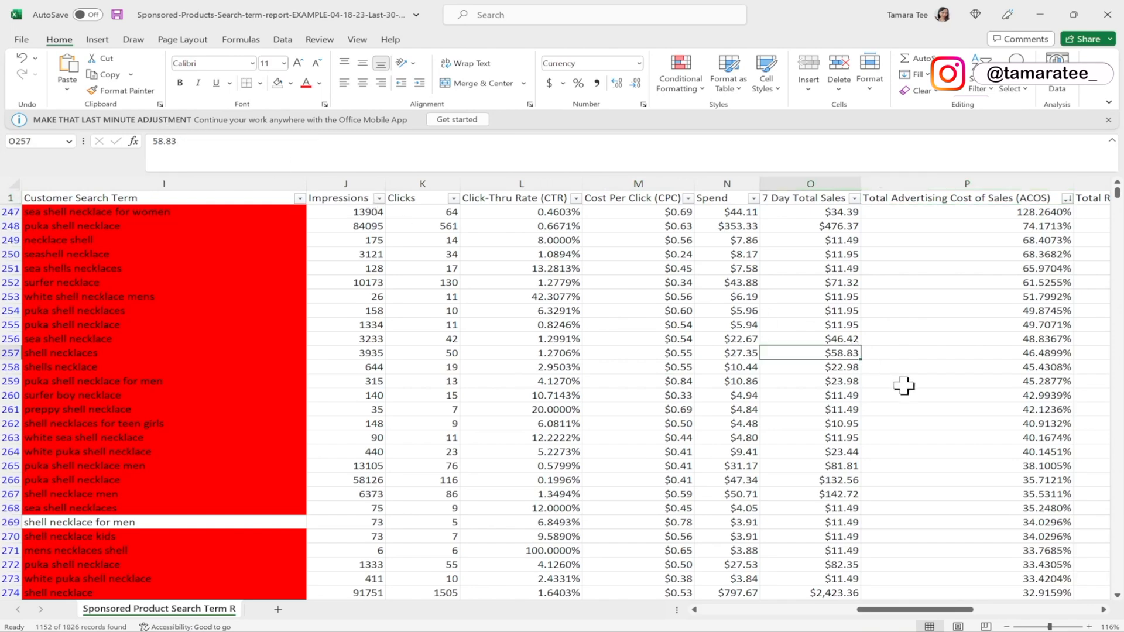
pyautogui.click(902, 343)
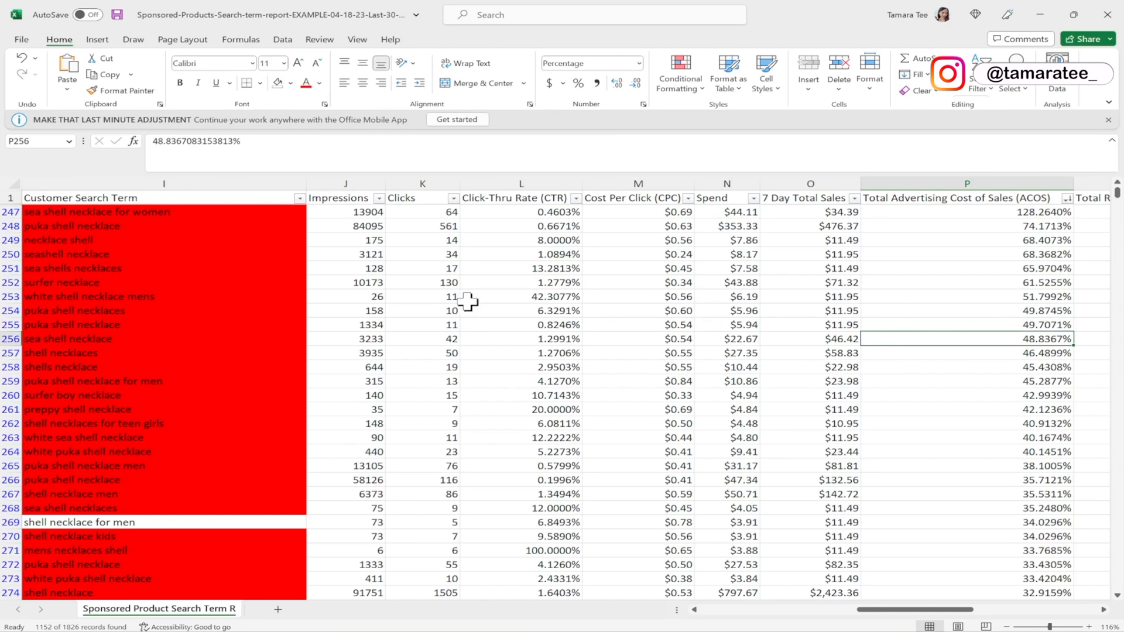
pyautogui.click(214, 283)
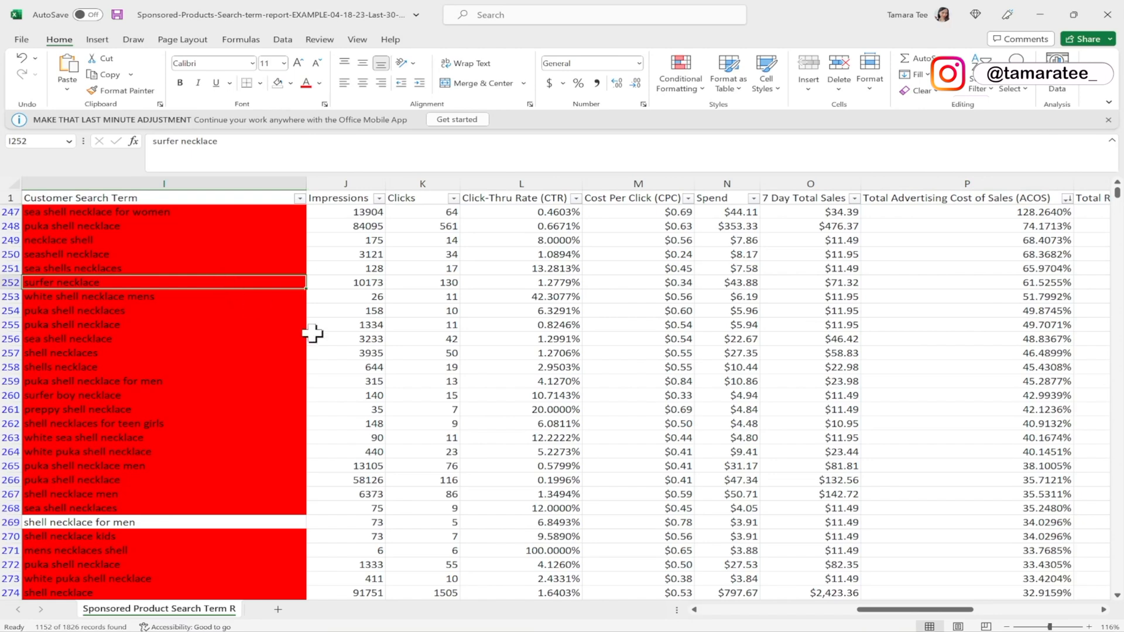
pyautogui.click(401, 339)
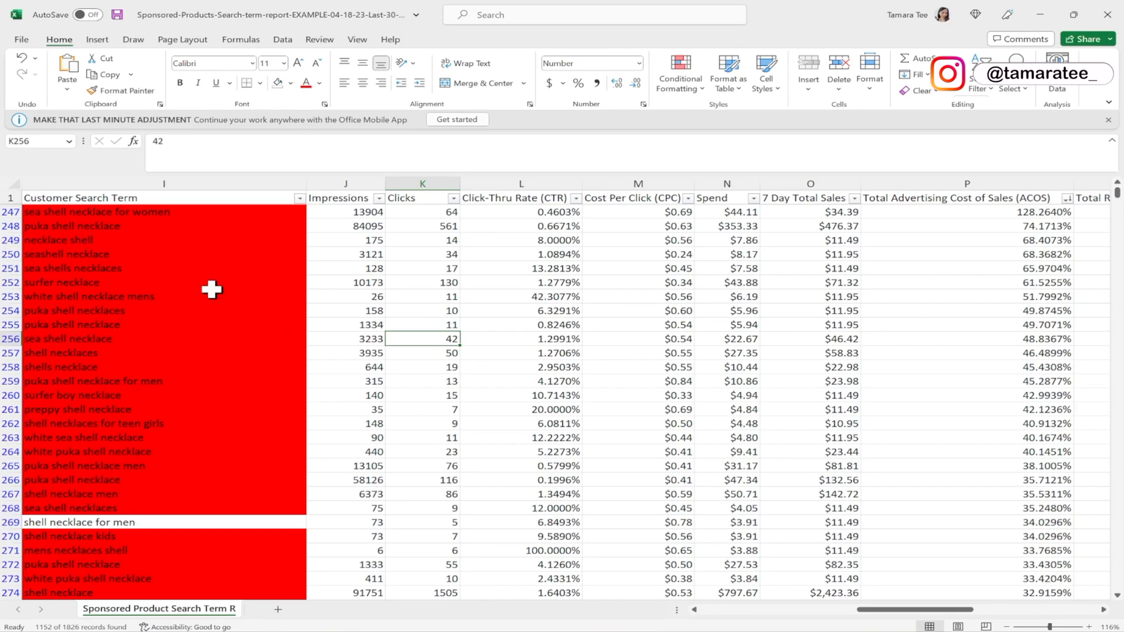
# Copy the first five red customer search terms, I247:I251, from "sea shell necklace for women" to "sea shells necklaces"
pyautogui.click(180, 266)
pyautogui.moveTo(158, 213); pyautogui.dragTo(163, 263)
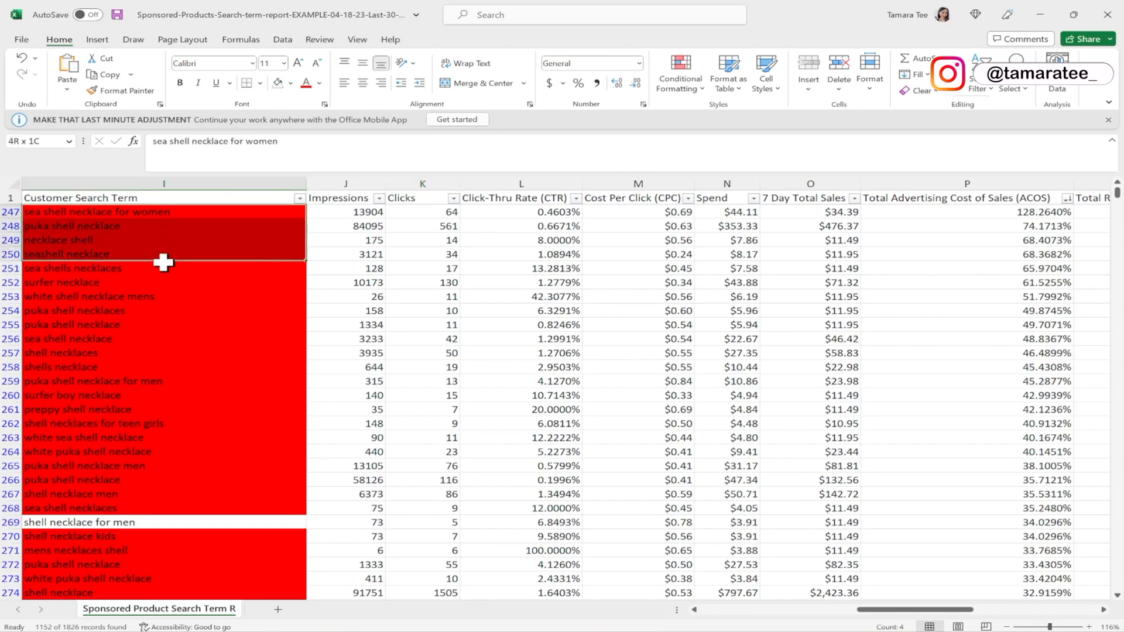
pyautogui.click(195, 281)
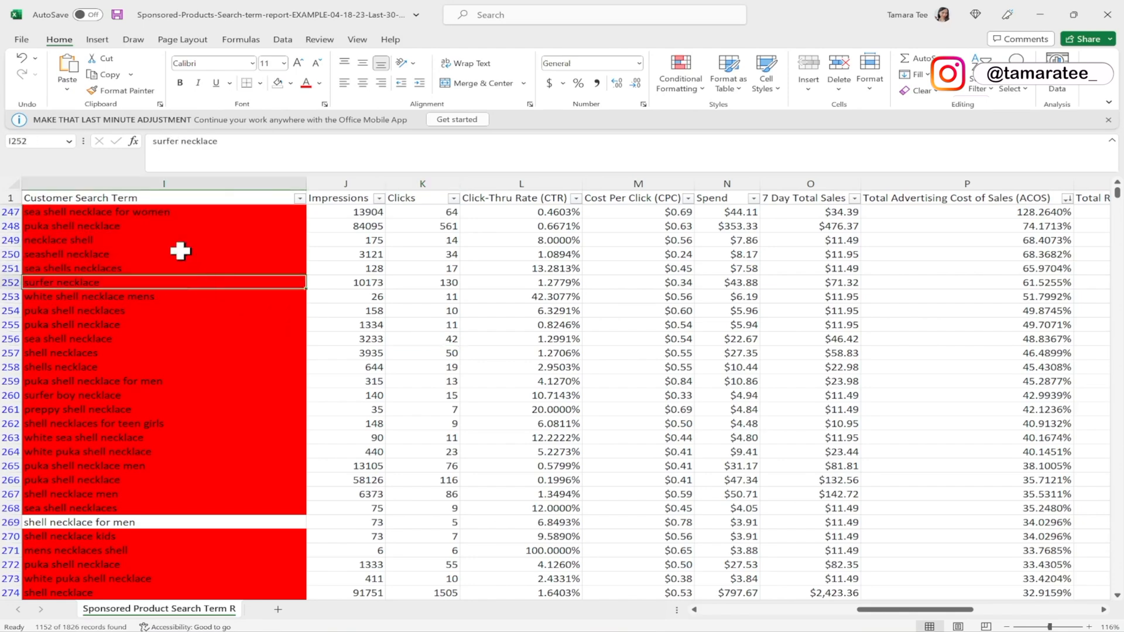
pyautogui.moveTo(170, 213); pyautogui.dragTo(178, 268)
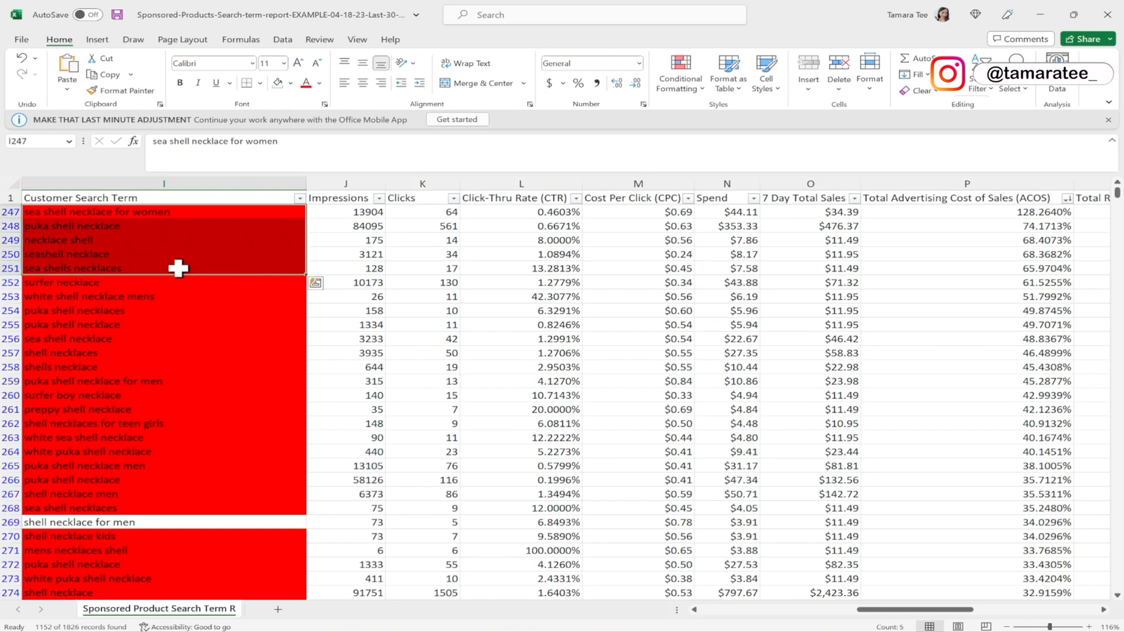
pyautogui.rightClick(153, 255)
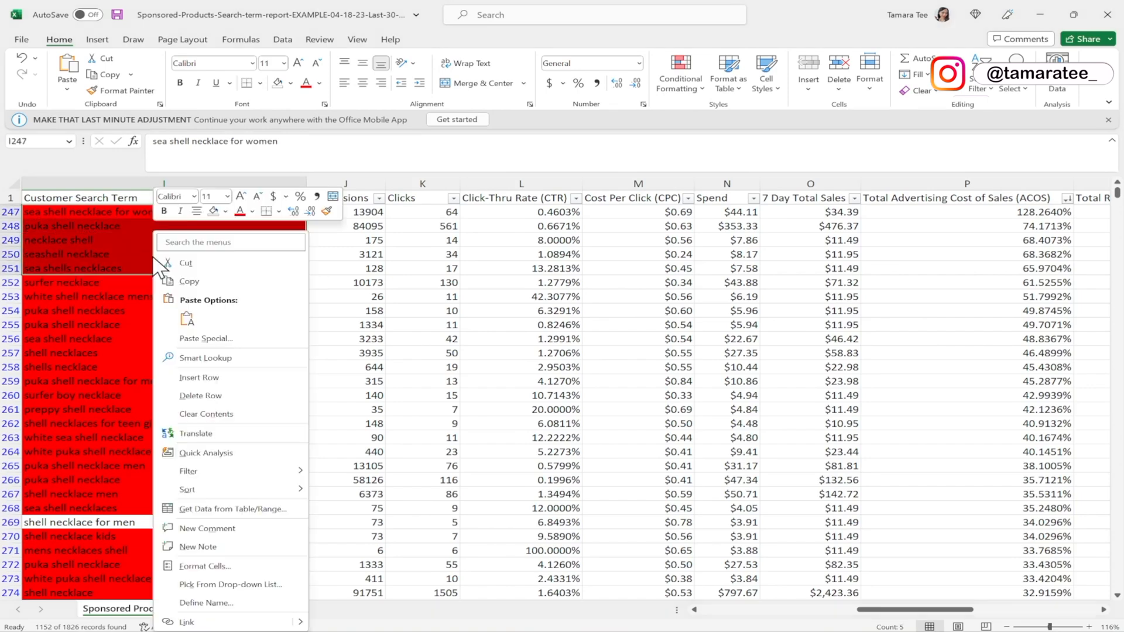
pyautogui.click(187, 283)
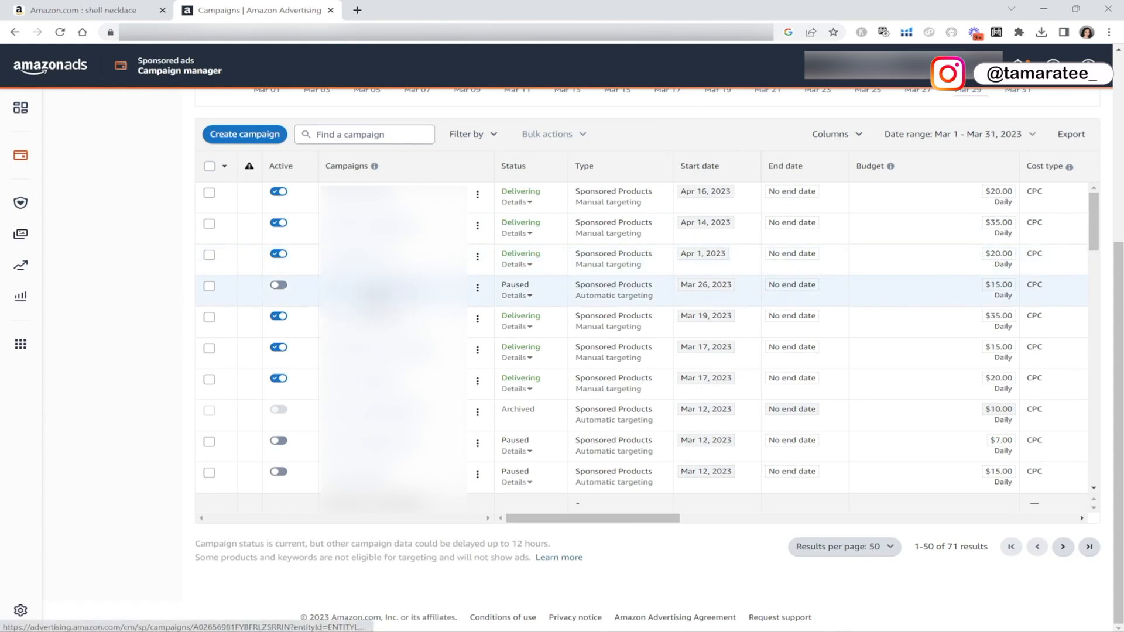
# In Amazon Ads, start adding negative keywords to the paused automatic campaign that started Mar 26, 2023
pyautogui.click(381, 286)
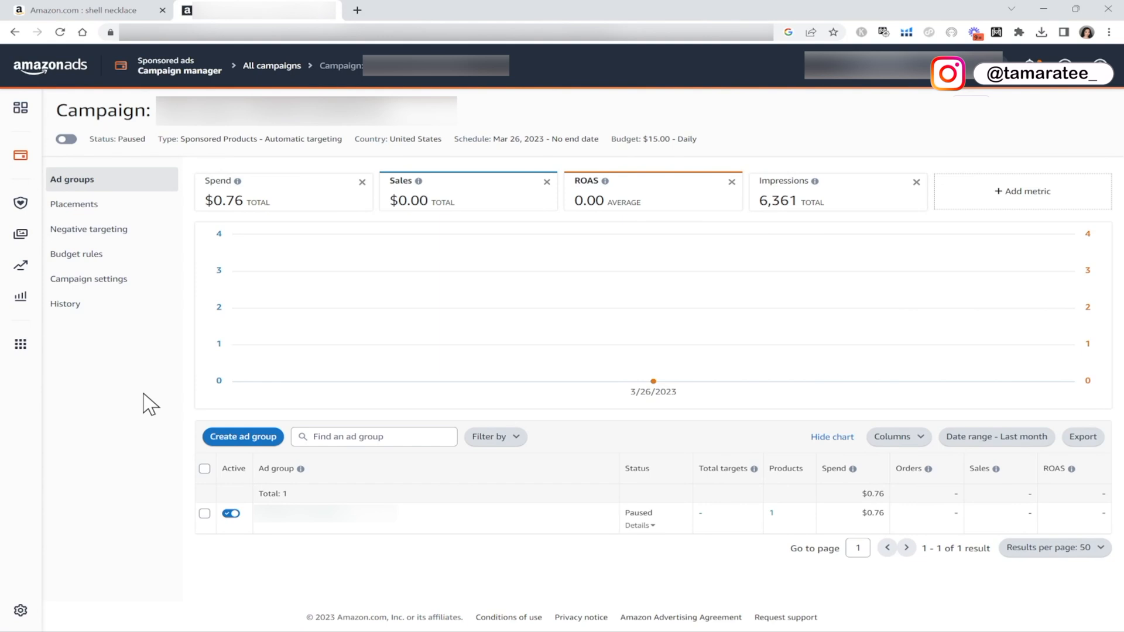
pyautogui.click(130, 232)
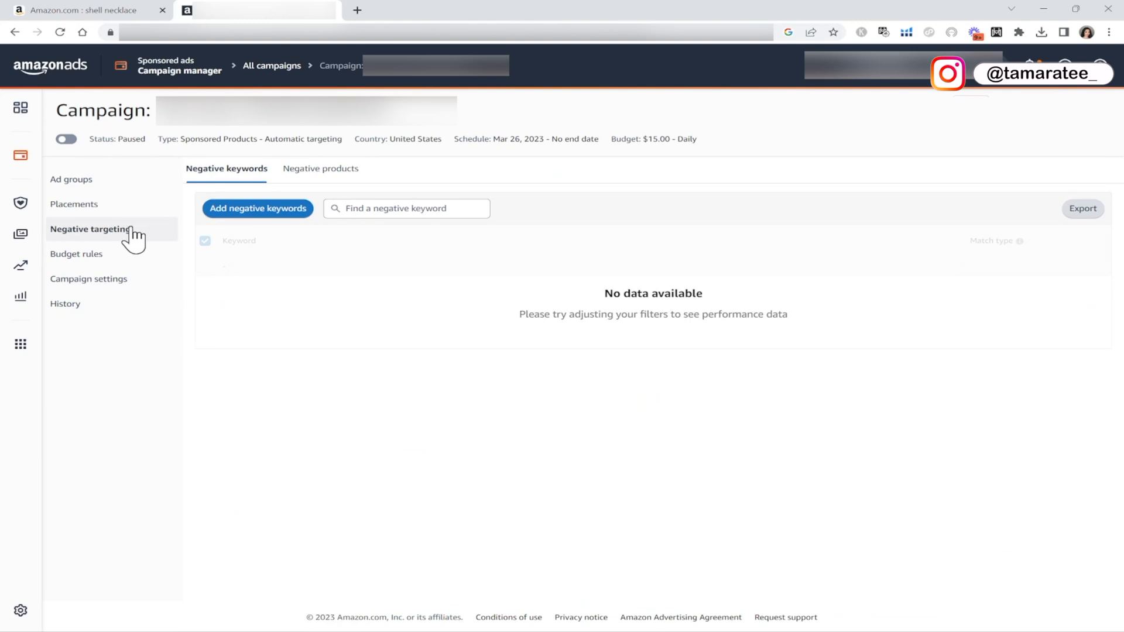
pyautogui.click(258, 209)
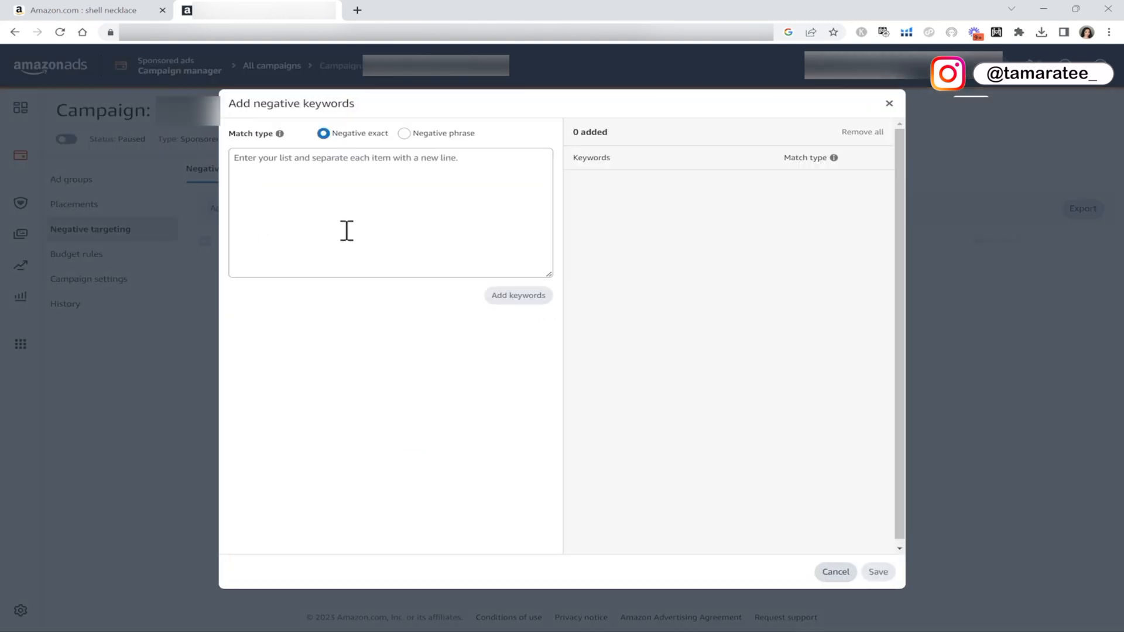
# Put the five copied search terms on the keyword list as Negative exact
pyautogui.click(294, 194)
pyautogui.hotkey('ctrl', 'v')
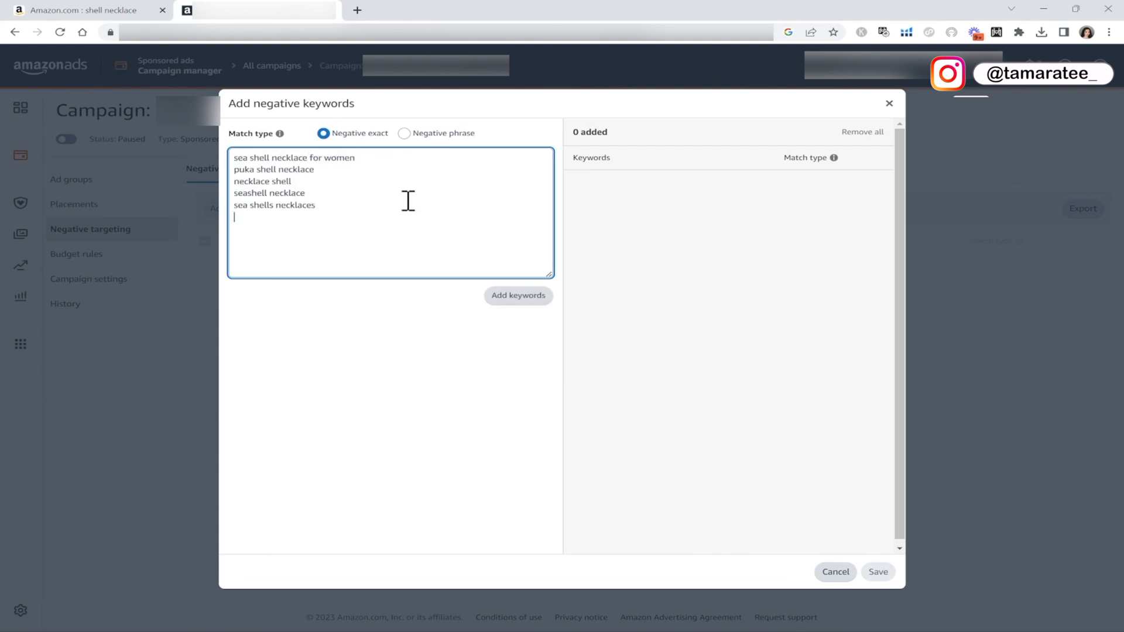
pyautogui.click(499, 296)
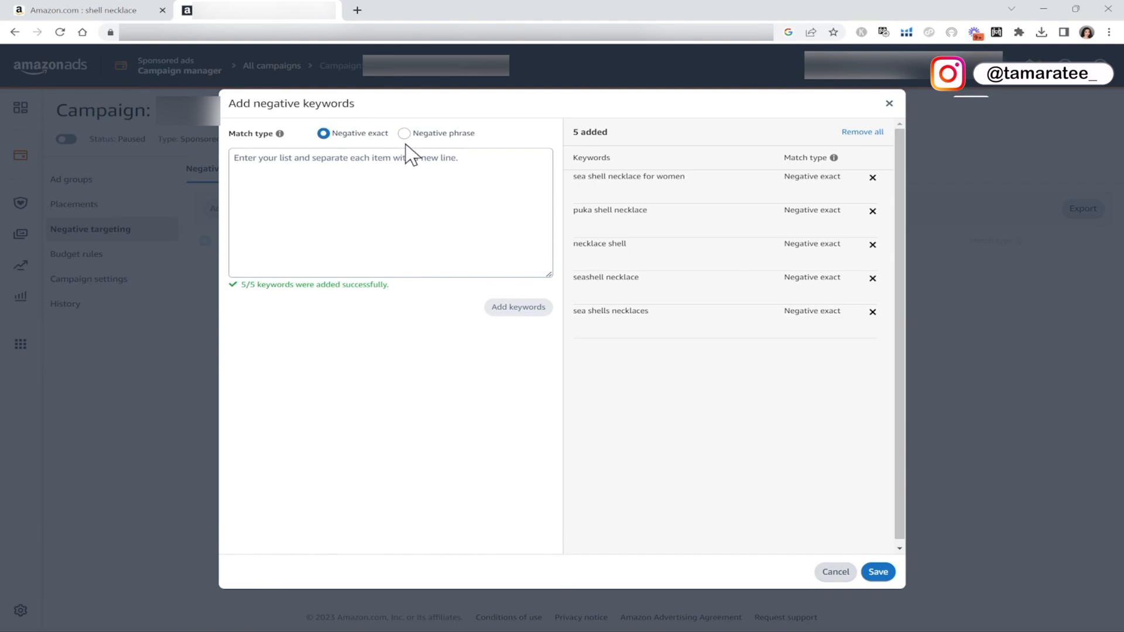
# Try to put the same five search terms on the keyword list as Negative phrase as well
pyautogui.click(404, 133)
pyautogui.click(373, 191)
pyautogui.hotkey('ctrl', 'v')
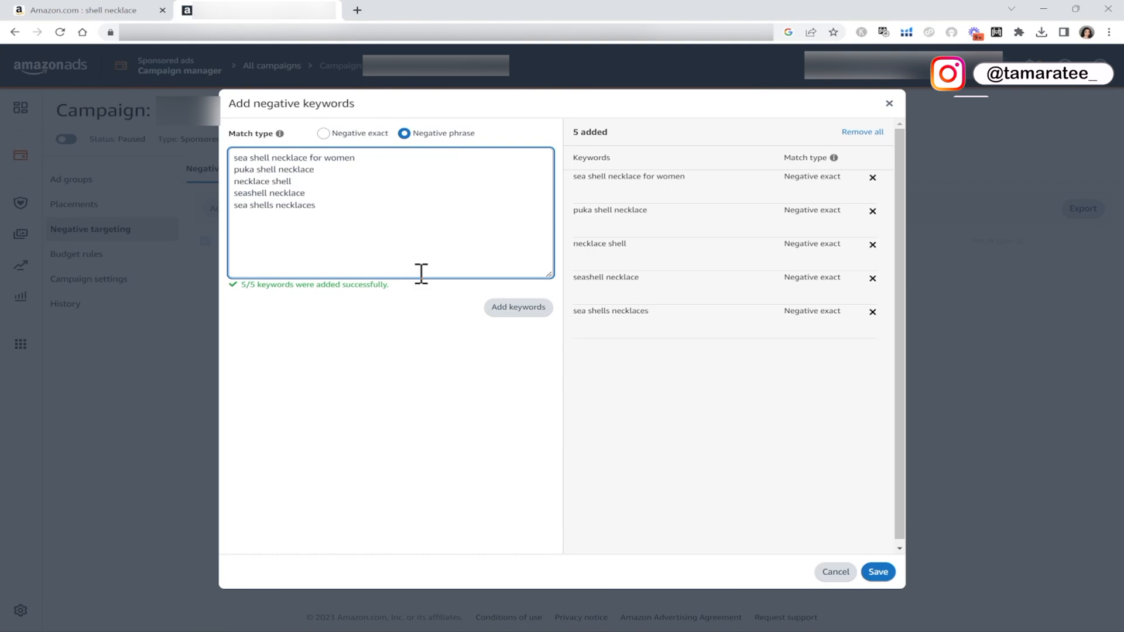
pyautogui.click(498, 309)
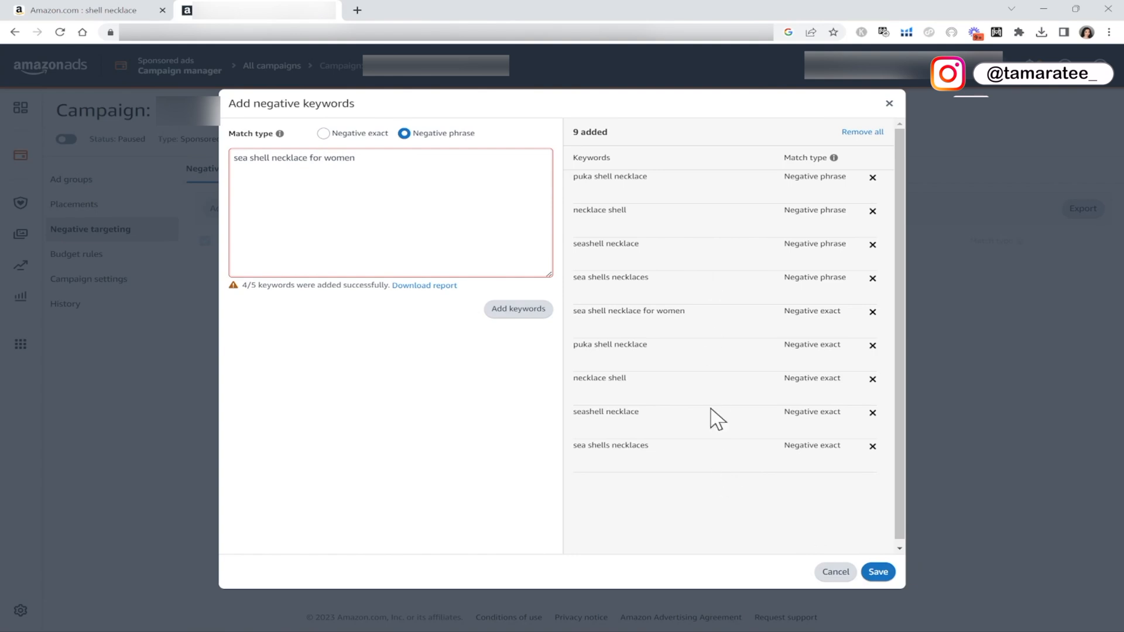
# Check the copied search terms in the Excel report, and discard the pending negative keywords in Amazon Ads without saving
pyautogui.hotkey('alt', 'Tab')
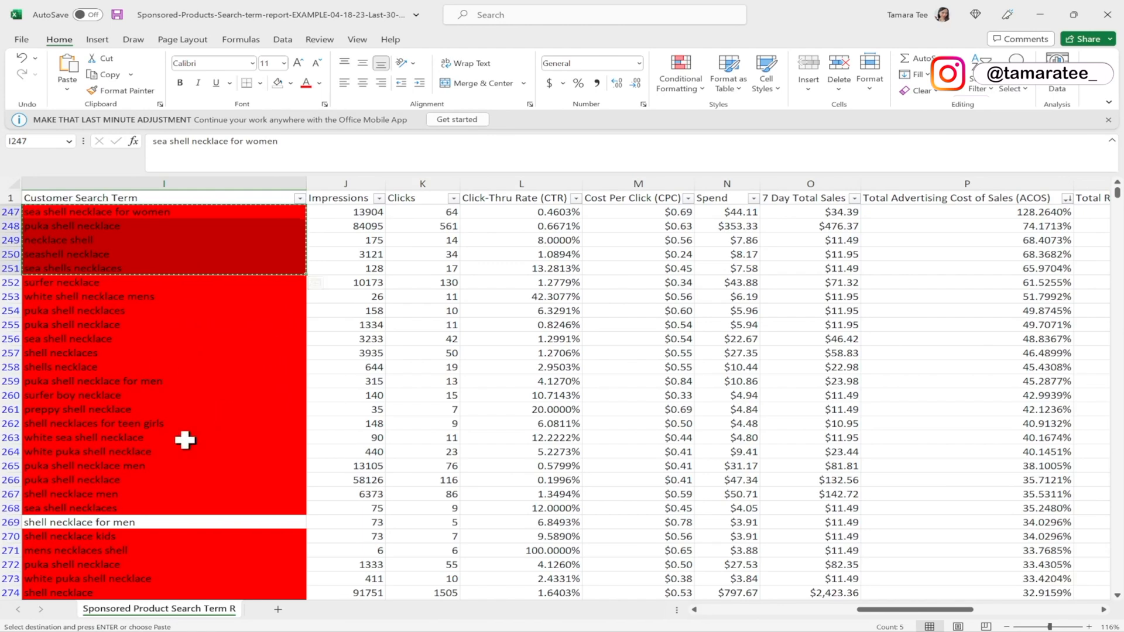
pyautogui.click(1040, 14)
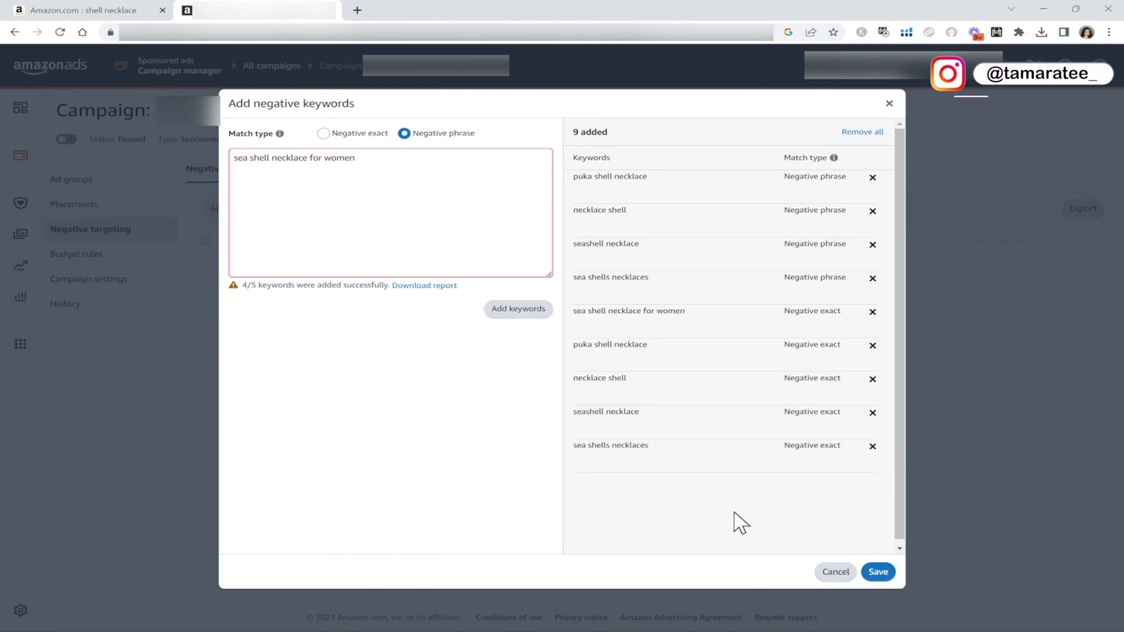
pyautogui.click(825, 572)
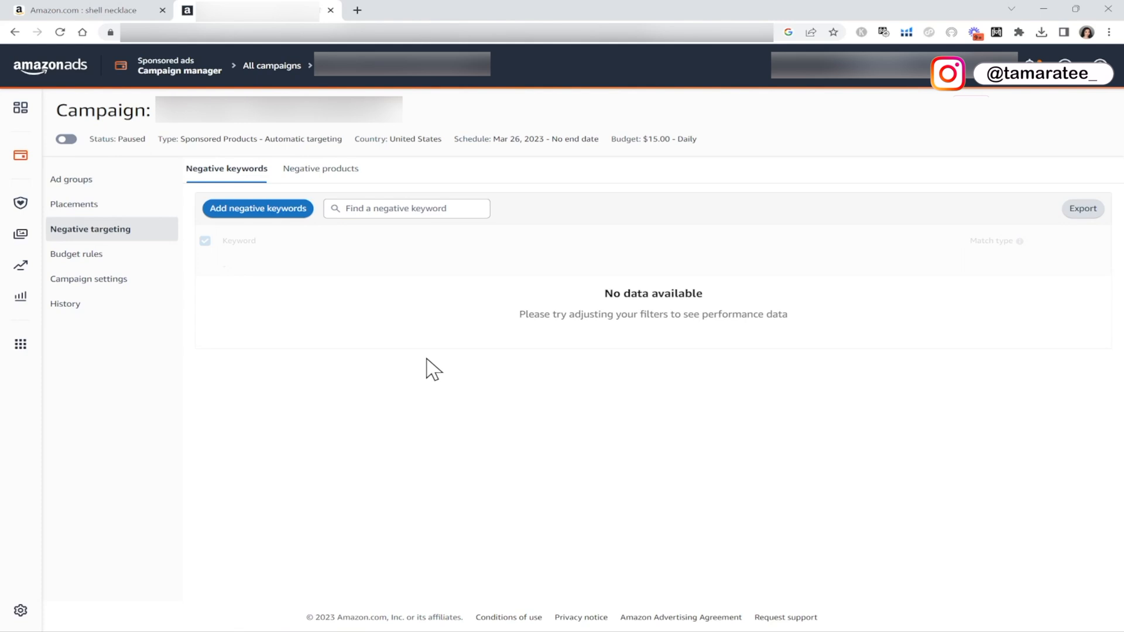
# Switch to the Excel report and filter the Match Type column to show only "-" instead of BROAD
pyautogui.click(878, 631)
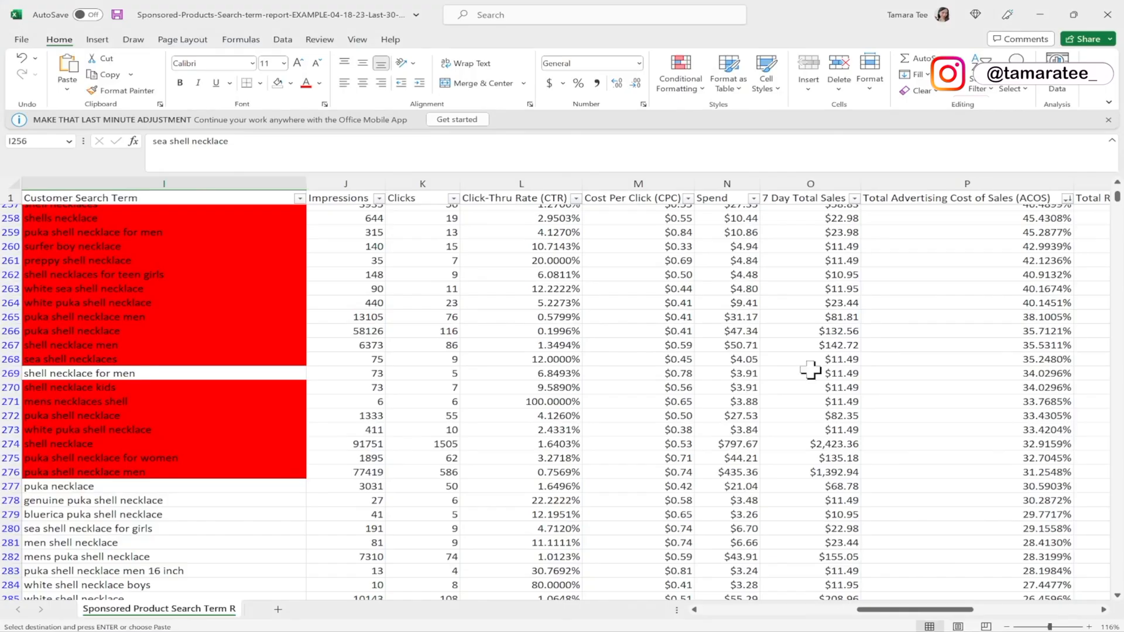
pyautogui.hscroll(-3, 181, 319)
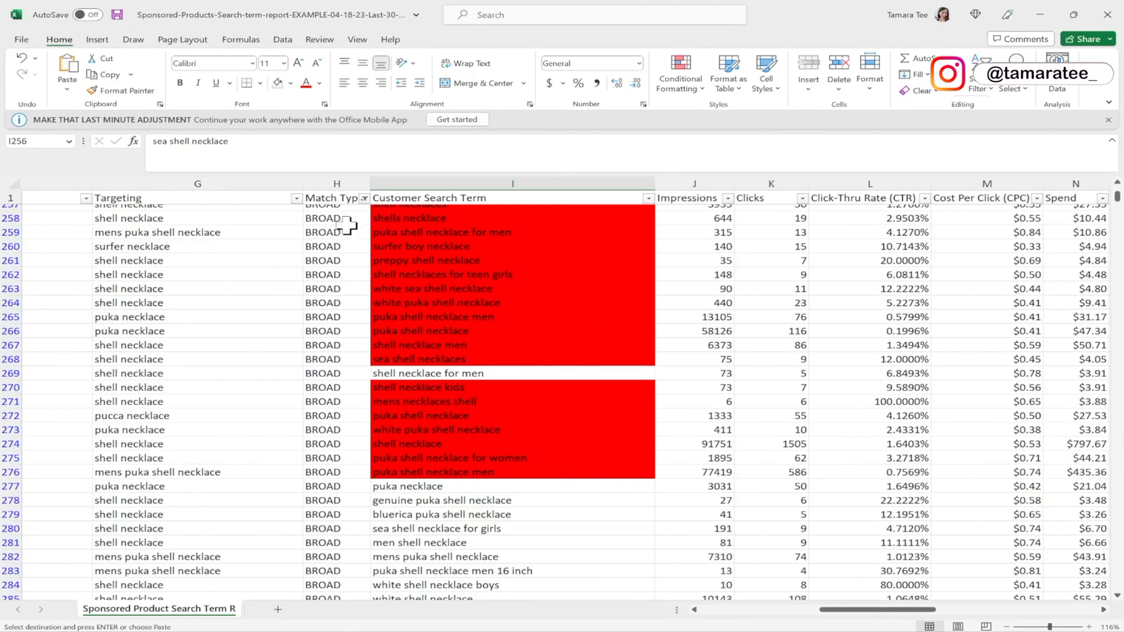
pyautogui.click(364, 198)
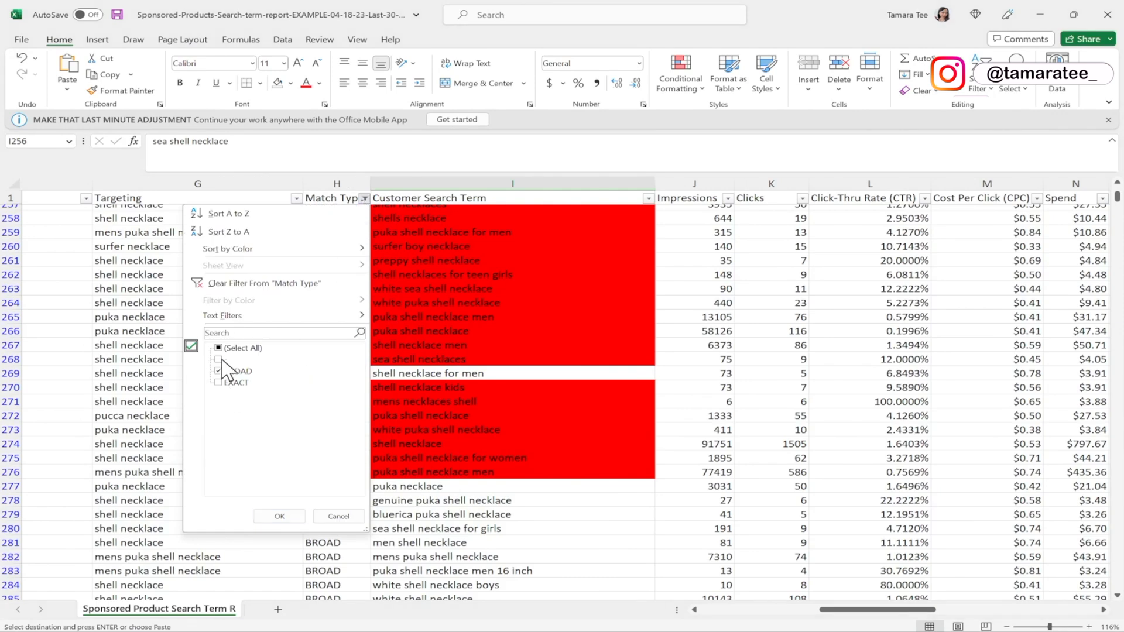
pyautogui.click(219, 359)
pyautogui.click(220, 371)
pyautogui.click(277, 516)
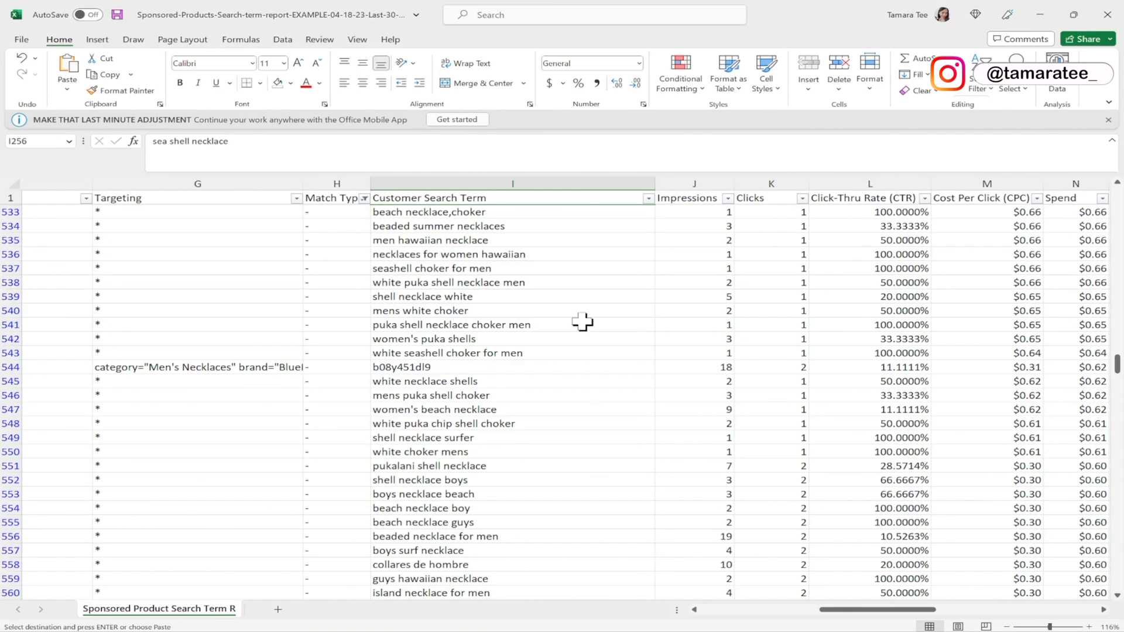
# Find the ASIN b07gvqkdtz in the Customer Search Term column and copy its text from cell I589
pyautogui.scroll(-9, 584, 406)
pyautogui.click(480, 489)
pyautogui.click(186, 142)
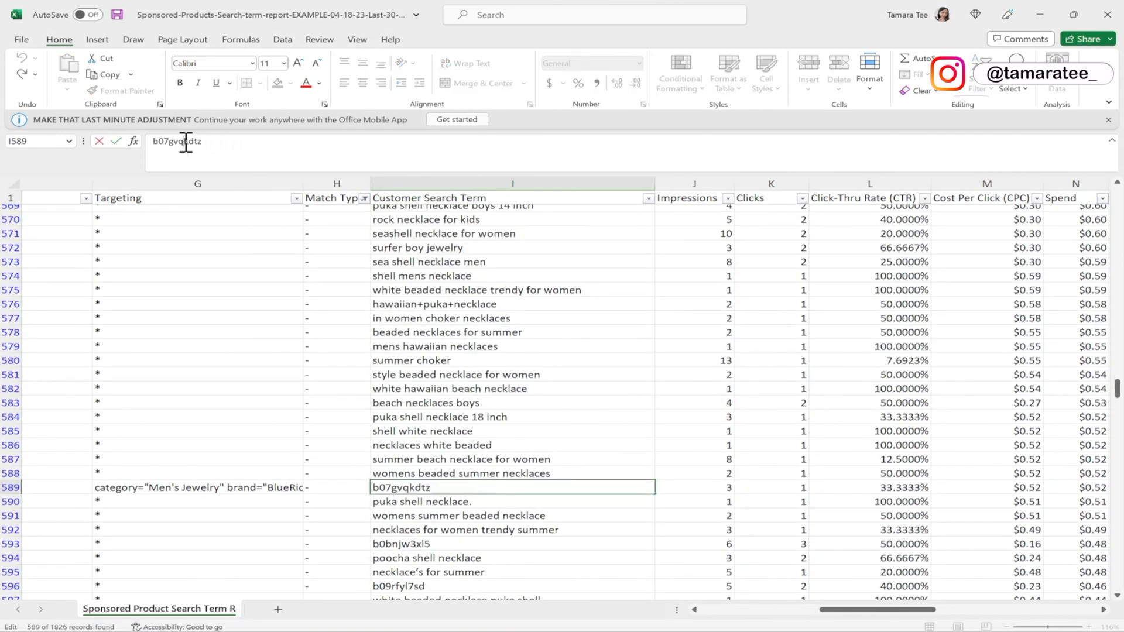
pyautogui.doubleClick(185, 141)
pyautogui.rightClick(186, 141)
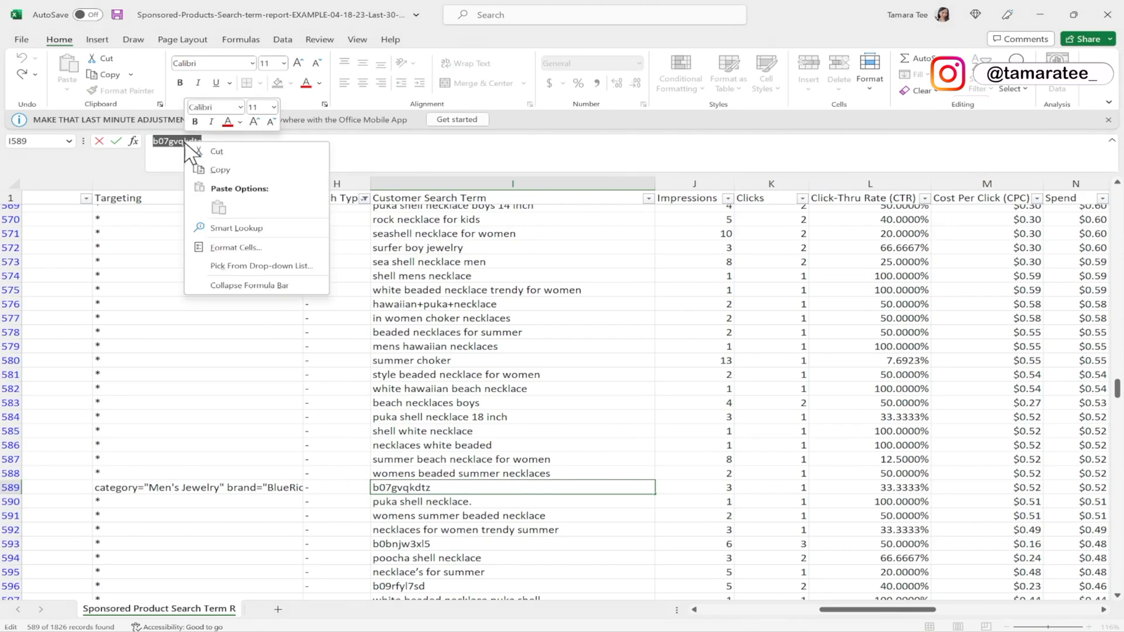
pyautogui.click(222, 171)
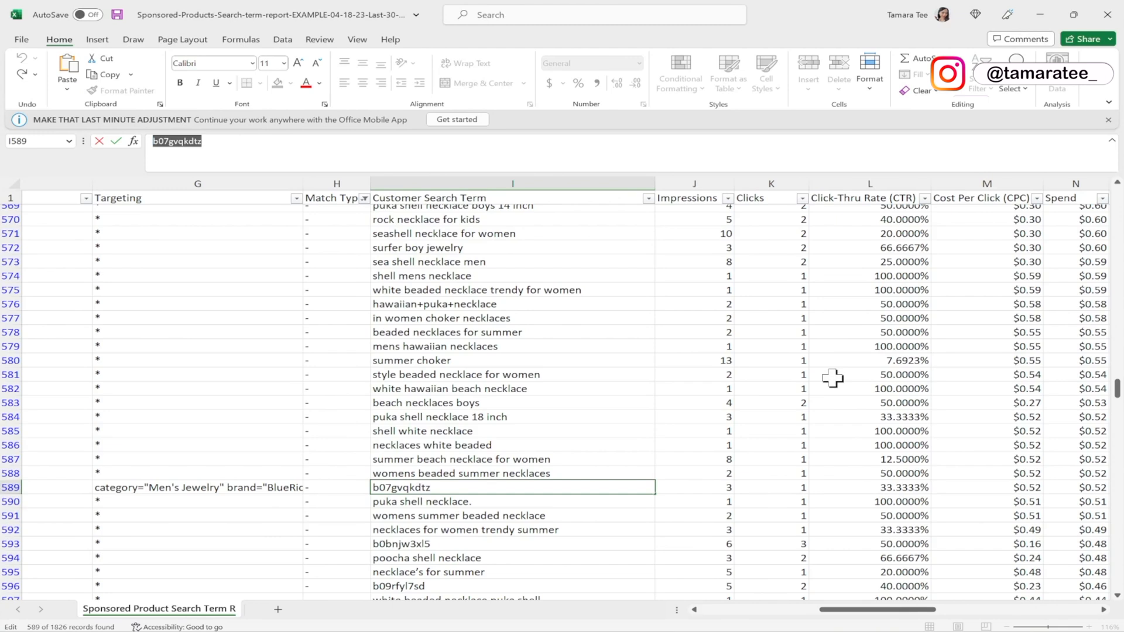
# Switch to Amazon Ads and exclude the ASIN b07gvqkdtz as a negative product target of the campaign, using list entry
pyautogui.click(1041, 7)
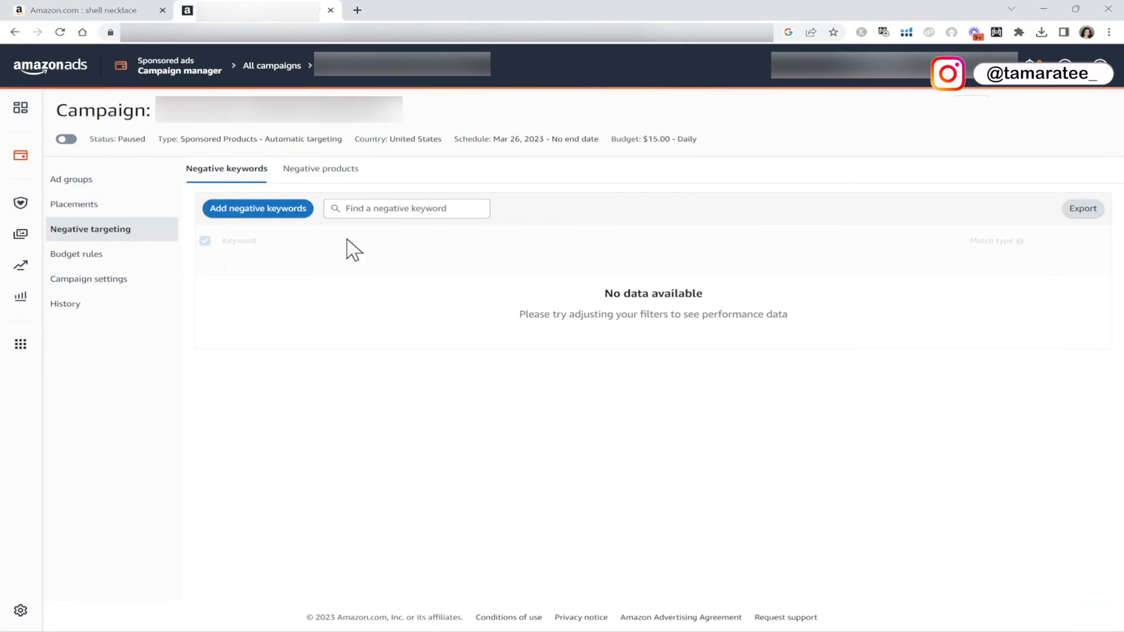
pyautogui.click(335, 171)
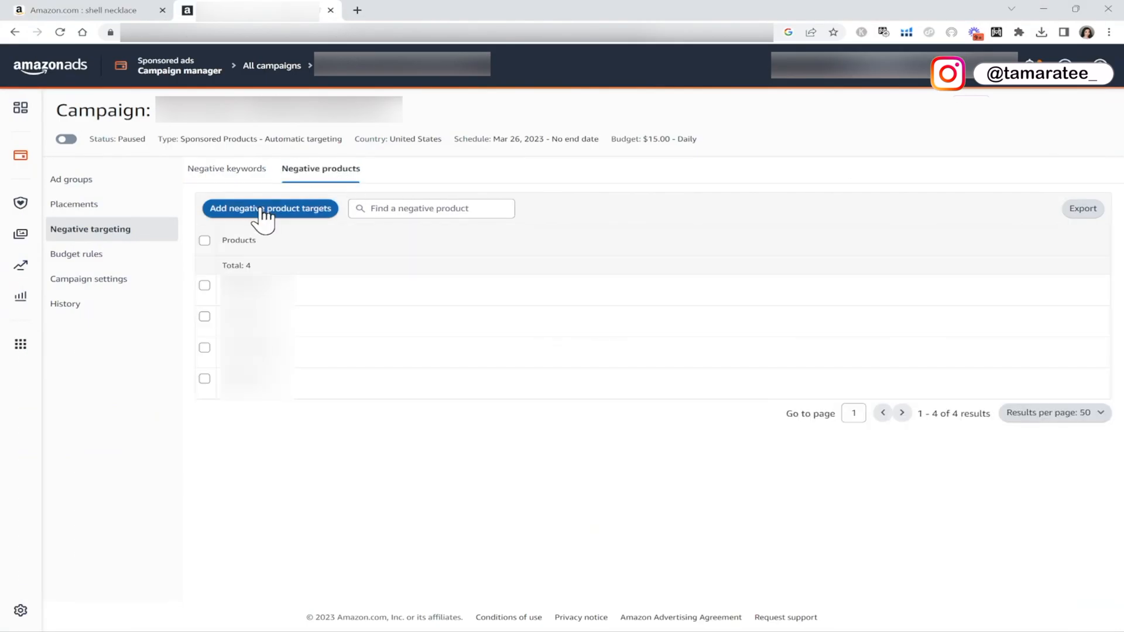
pyautogui.click(288, 215)
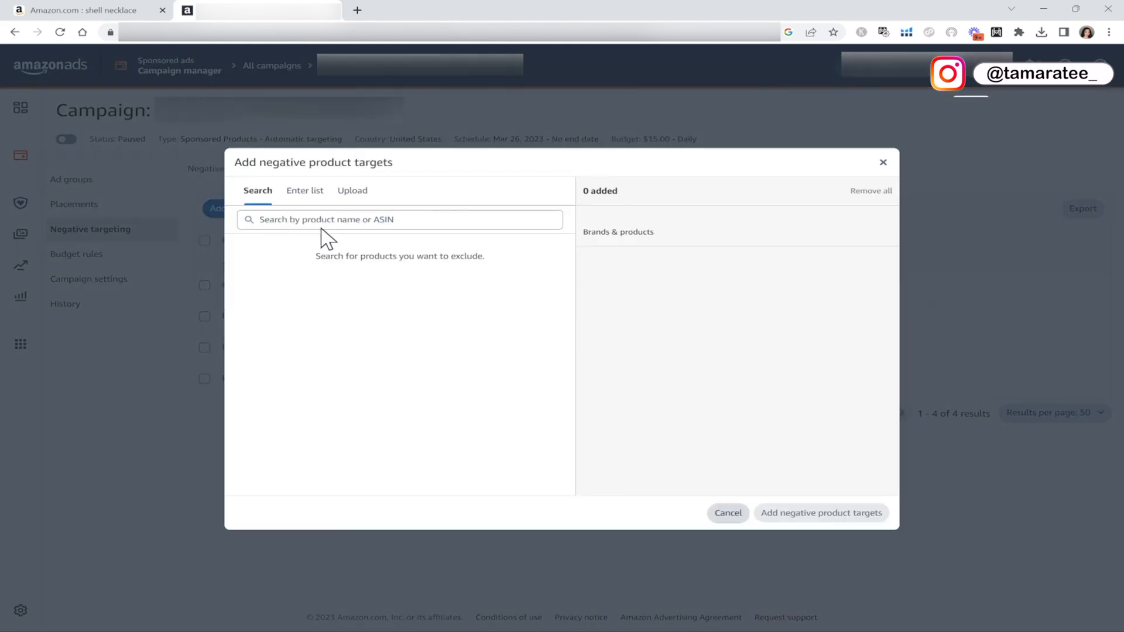
pyautogui.click(311, 194)
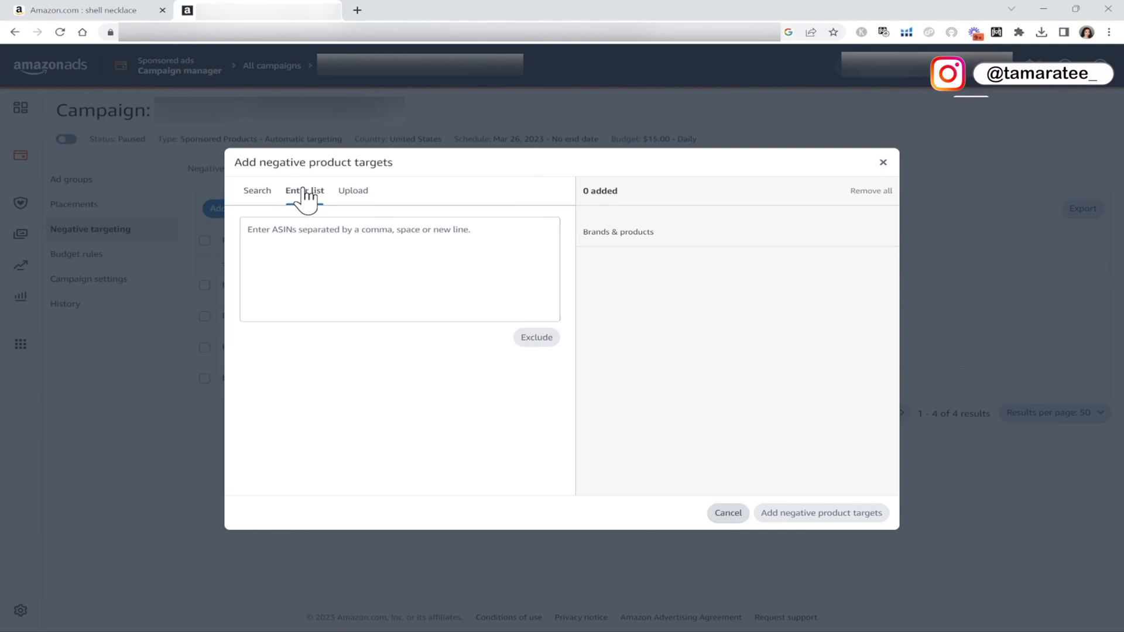
pyautogui.click(307, 262)
pyautogui.hotkey('ctrl', 'v')
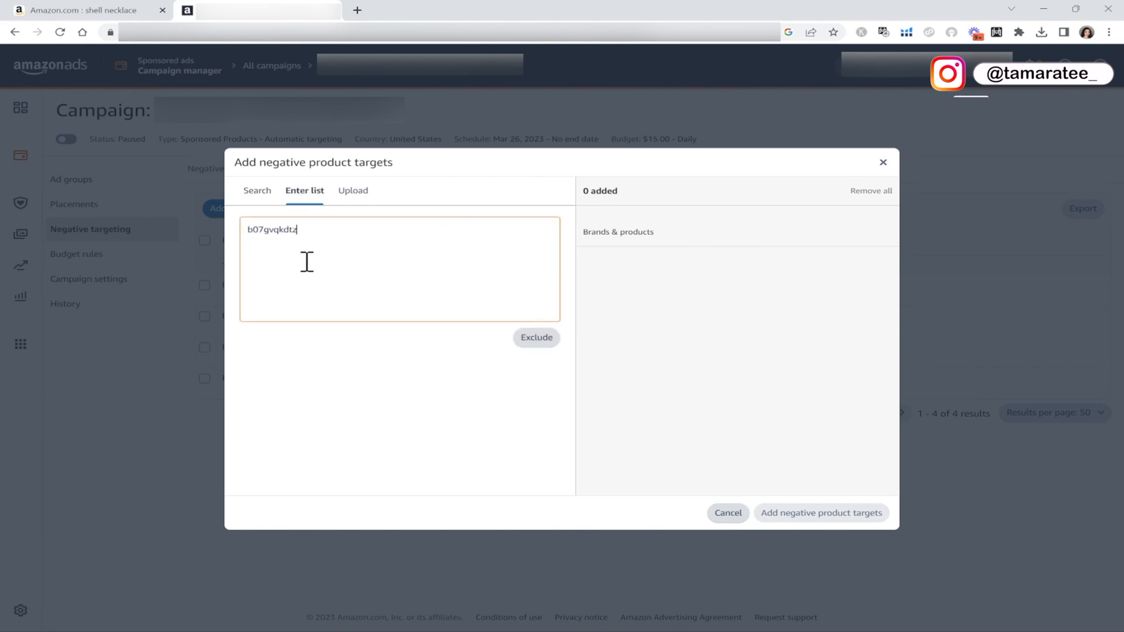
pyautogui.click(534, 340)
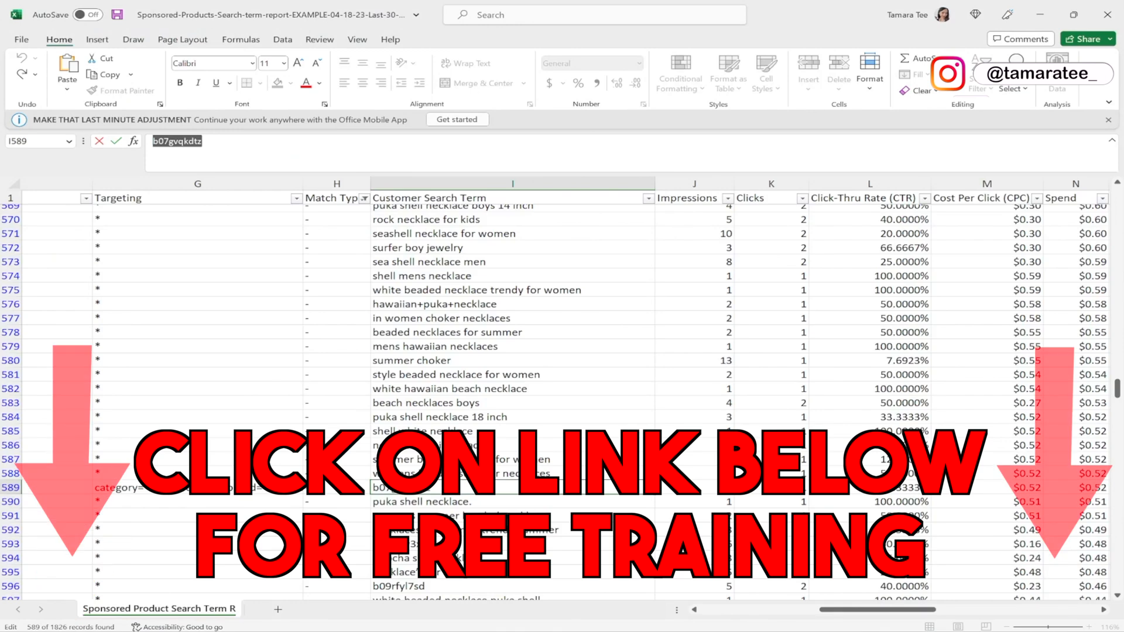
pyautogui.click(571, 388)
pyautogui.scroll(12, 571, 388)
pyautogui.scroll(7, 571, 388)
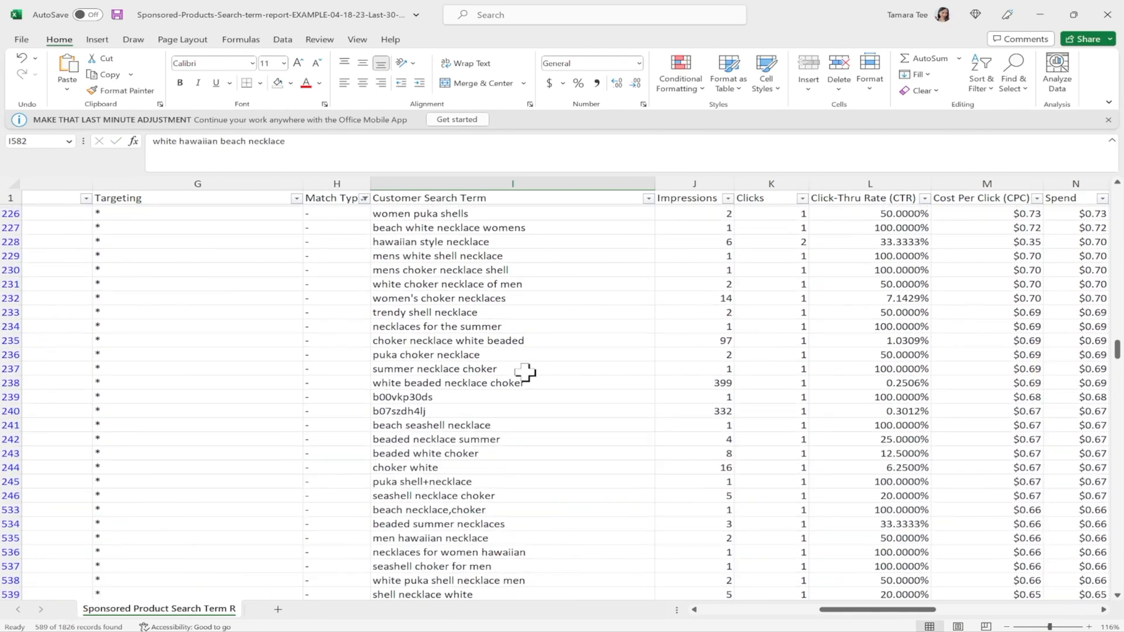
pyautogui.scroll(13, 525, 372)
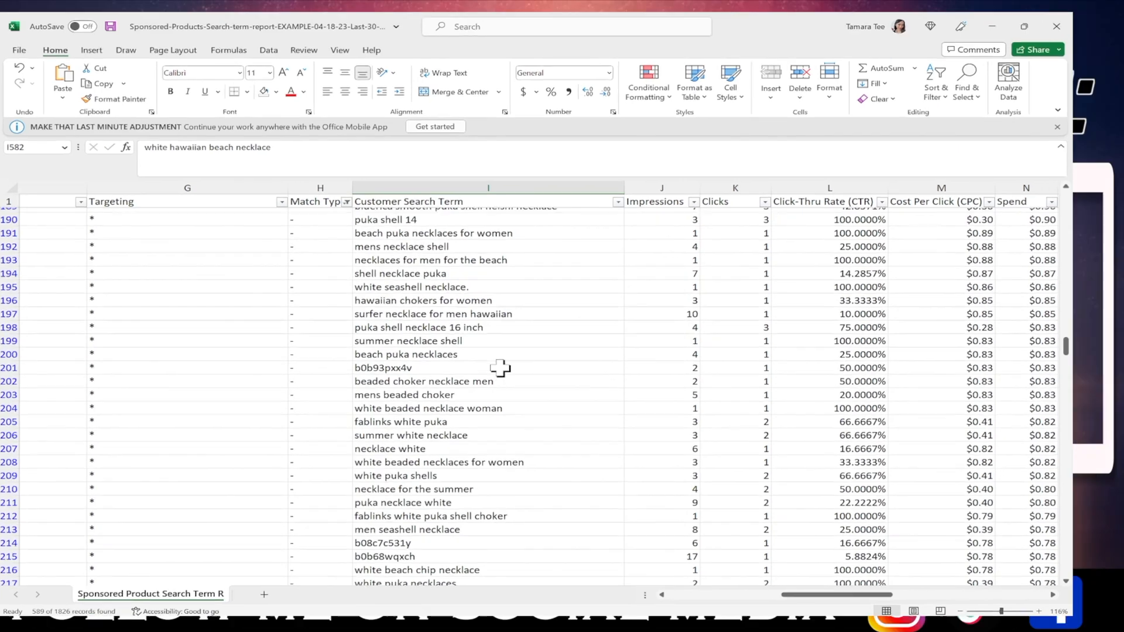